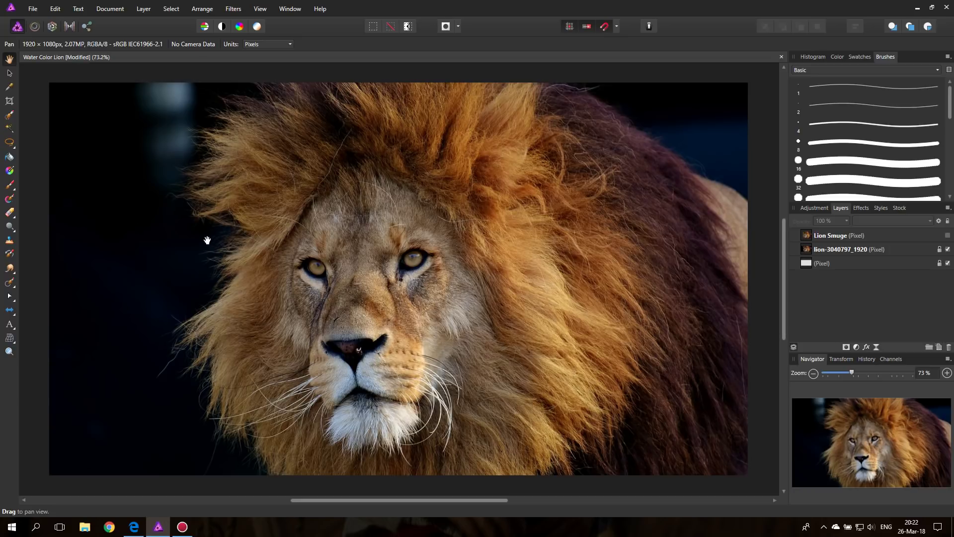
# Step: Select the dark background on both sides of the lion with the Selection Brush at 64 px width
pyautogui.click(11, 119)
pyautogui.moveTo(68, 107)
pyautogui.mouseDown()
pyautogui.moveTo(172, 115)
pyautogui.moveTo(171, 134)
pyautogui.moveTo(134, 167)
pyautogui.mouseUp()
pyautogui.moveTo(233, 107)
pyautogui.mouseDown()
pyautogui.moveTo(258, 95)
pyautogui.moveTo(706, 130)
pyautogui.mouseUp()
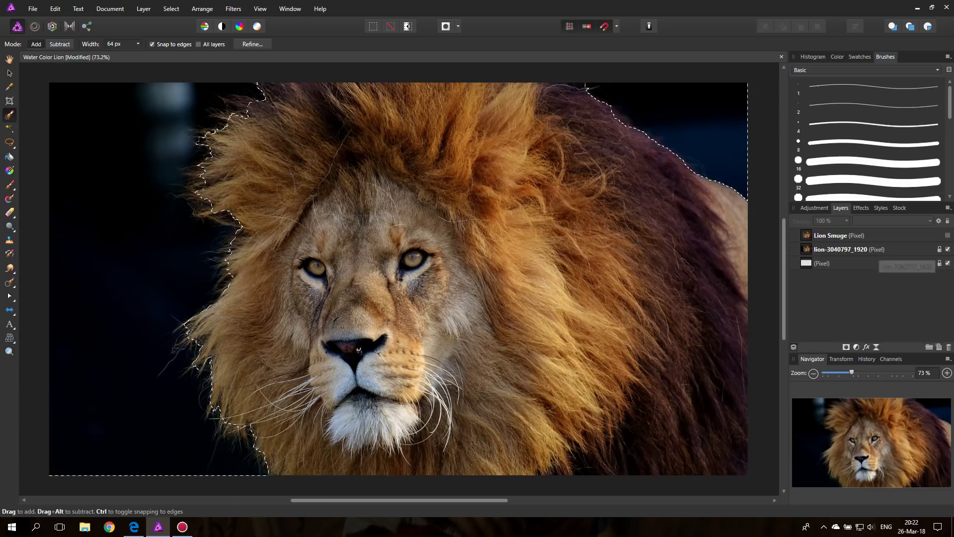
# Step: Refine the background selection on the lion-3040797_1920 layer with a 164 px Matte brush along the mane and back, output as a selection
pyautogui.click(826, 249)
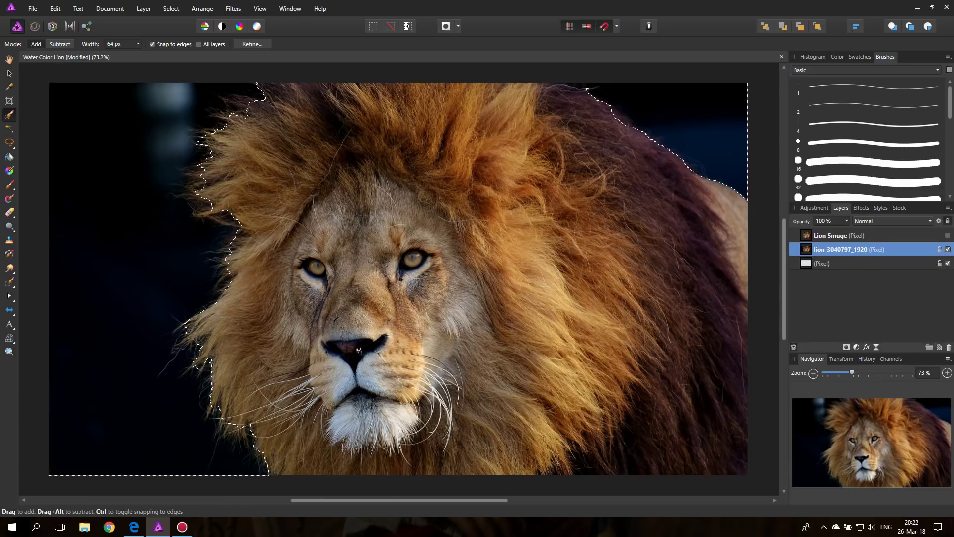
pyautogui.click(249, 44)
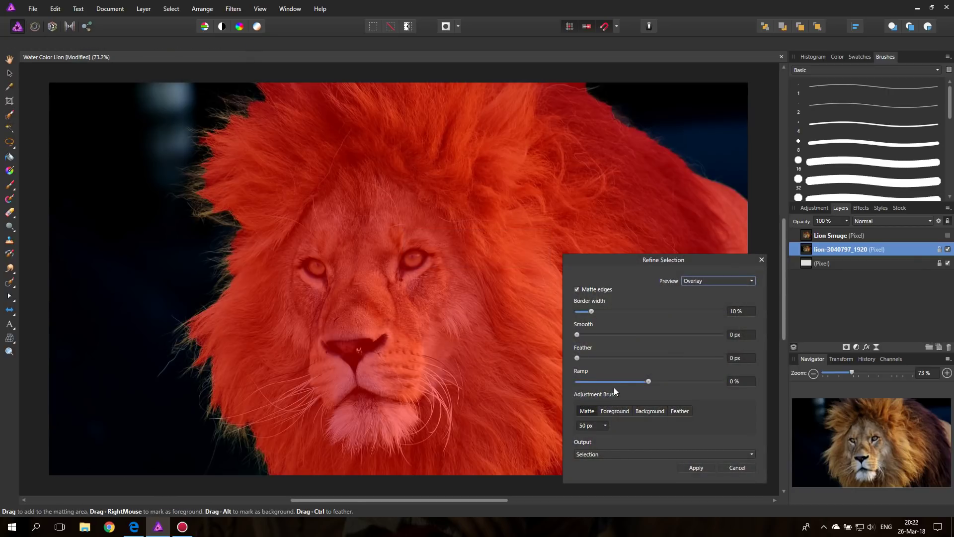
pyautogui.click(606, 426)
pyautogui.moveTo(269, 89)
pyautogui.mouseDown()
pyautogui.moveTo(234, 105)
pyautogui.moveTo(194, 179)
pyautogui.moveTo(214, 254)
pyautogui.moveTo(194, 382)
pyautogui.moveTo(249, 462)
pyautogui.mouseUp()
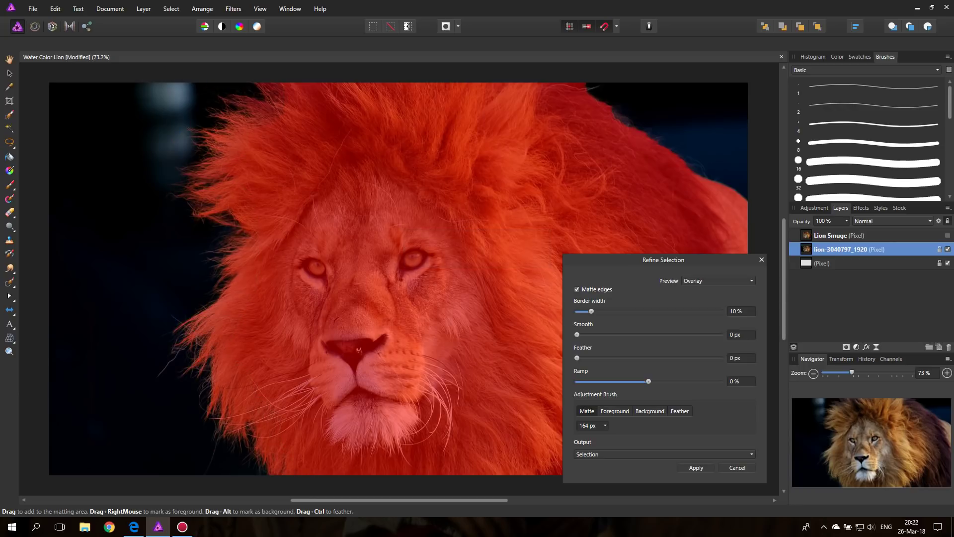
pyautogui.moveTo(552, 95)
pyautogui.mouseDown()
pyautogui.moveTo(647, 145)
pyautogui.moveTo(731, 204)
pyautogui.moveTo(741, 224)
pyautogui.mouseUp()
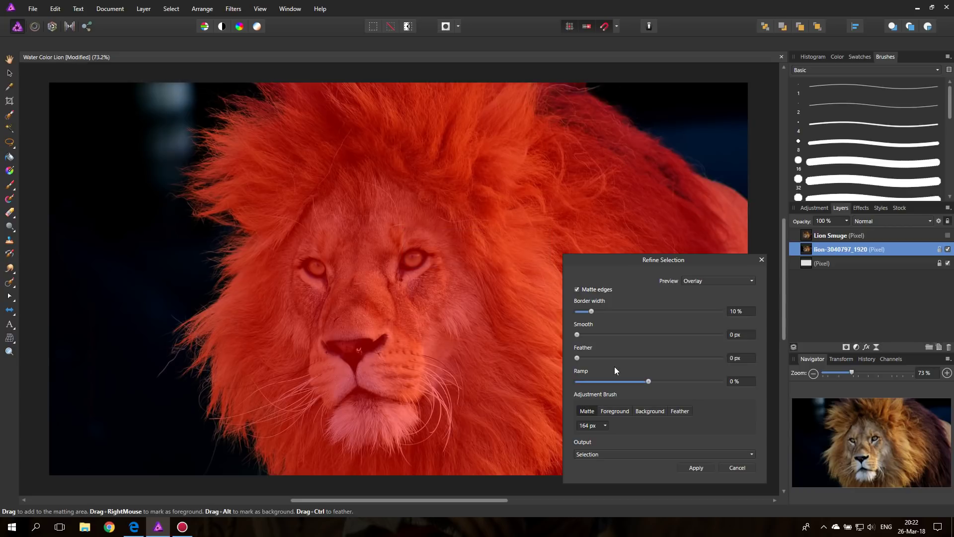
pyautogui.click(698, 468)
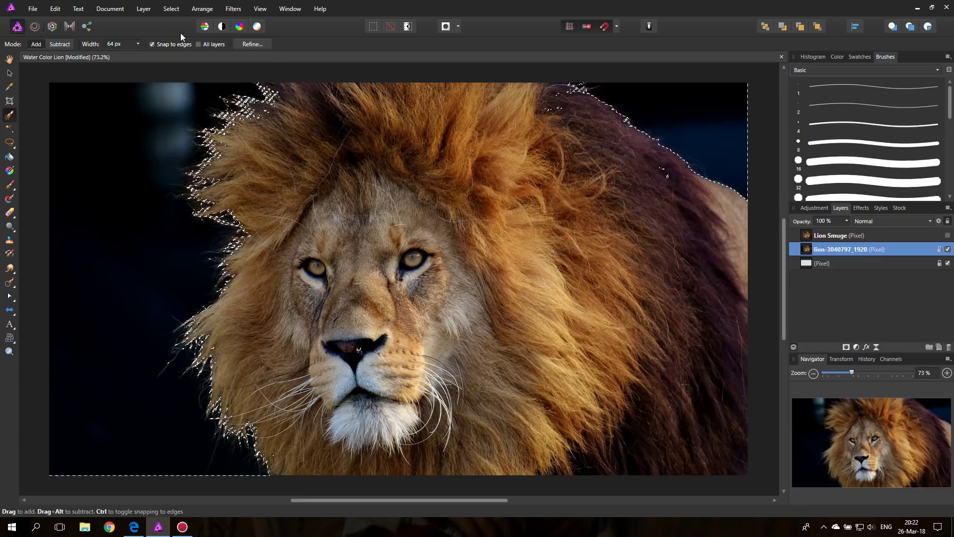
# Step: Invert the selection to cover the lion, duplicate it from the lion-3040797_1920 layer onto a new layer, and deselect
pyautogui.click(165, 9)
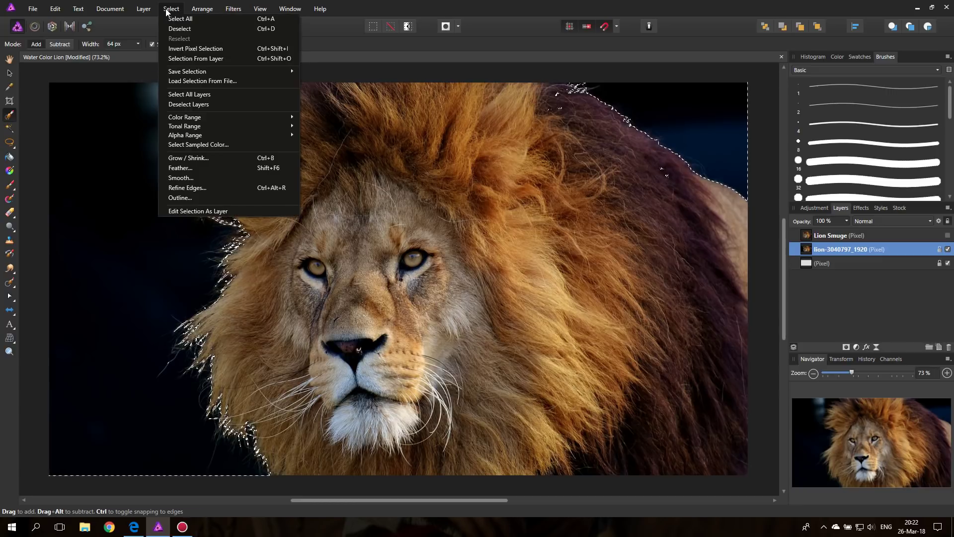
pyautogui.click(185, 48)
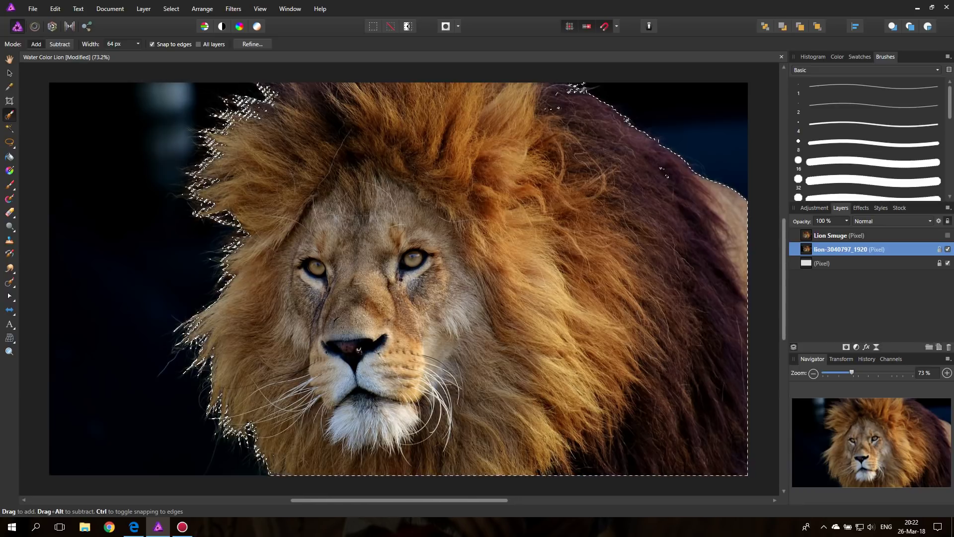
pyautogui.rightClick(825, 249)
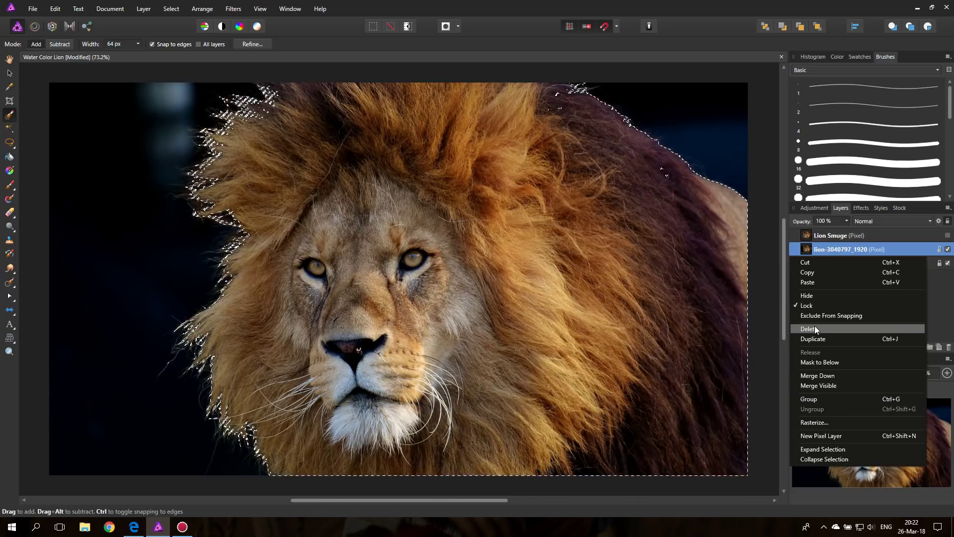
pyautogui.click(816, 339)
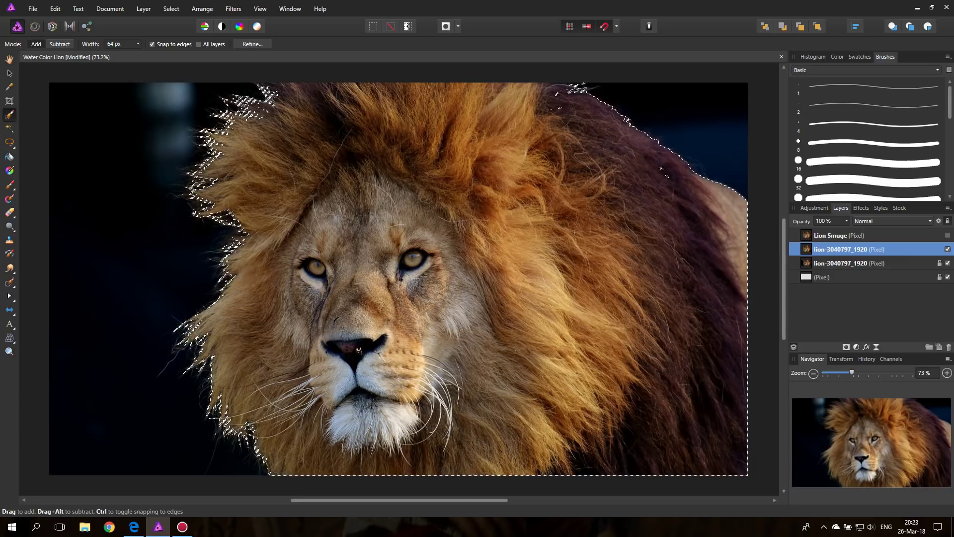
pyautogui.hotkey('ctrl', 'd')
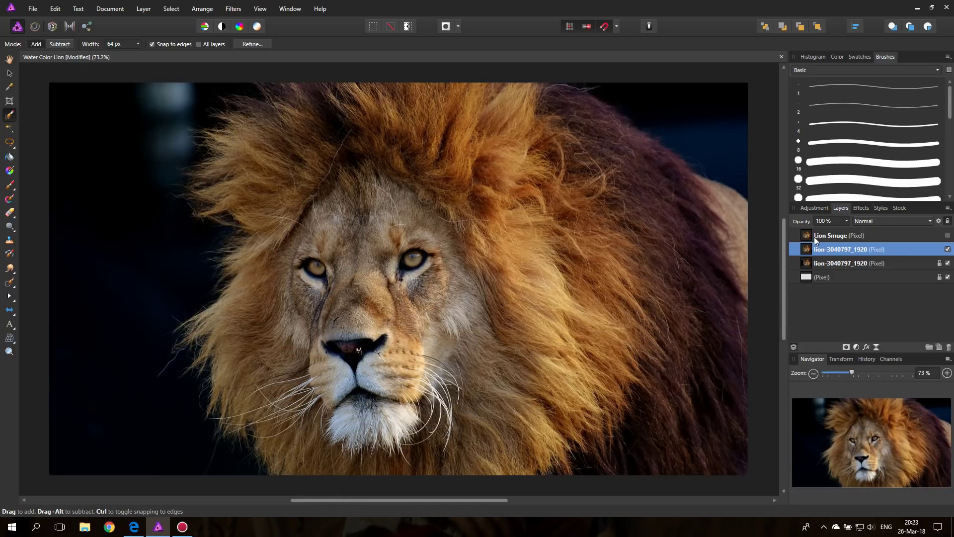
# Step: Hide the original locked lion layer and toggle the cut-out lion off and on to check it against the paper background
pyautogui.click(948, 263)
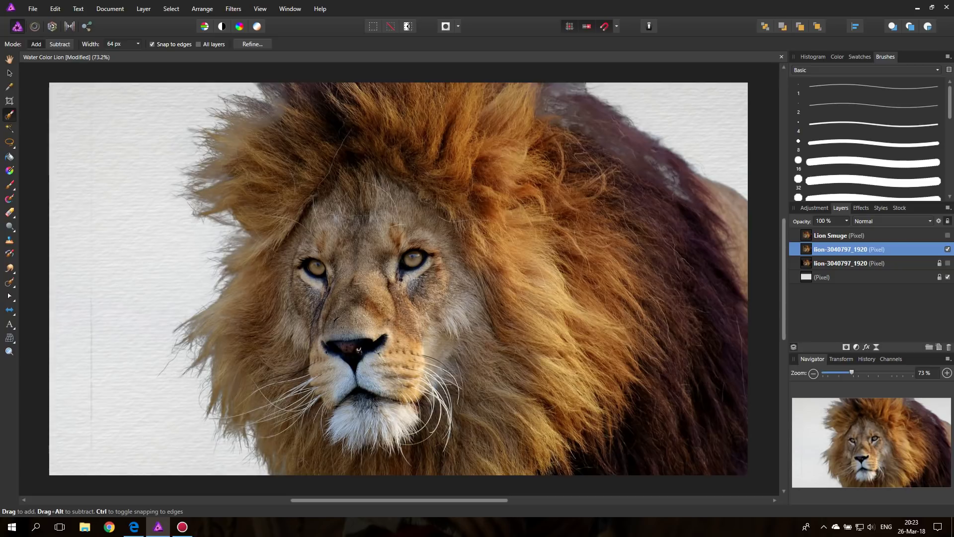
pyautogui.click(948, 249)
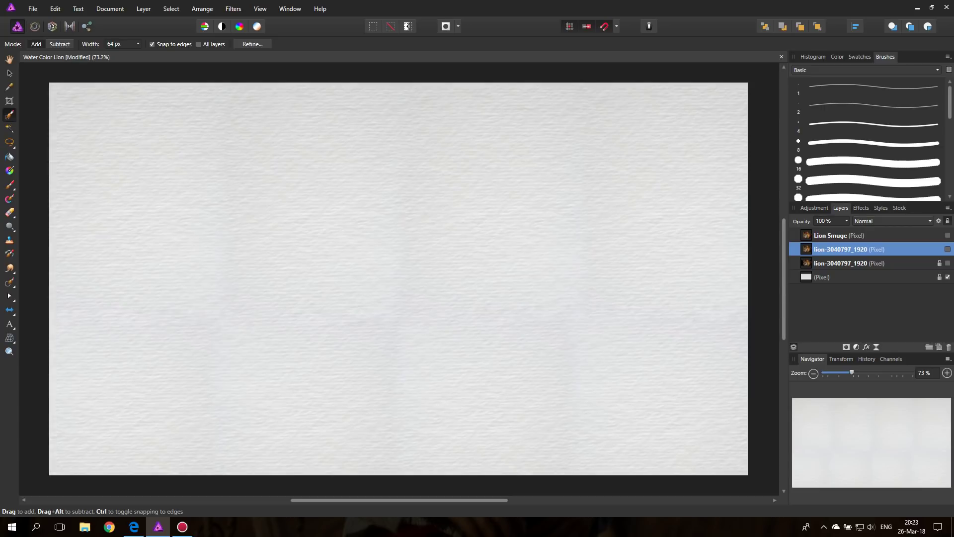
pyautogui.click(948, 249)
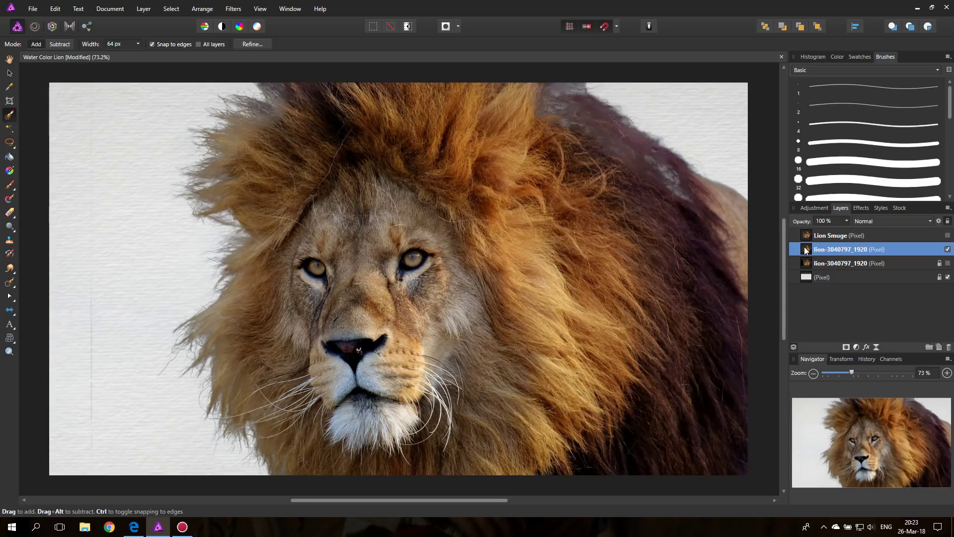
# Step: Set up the Smudge tool with the speckled 64 px brush from the Painting brush category
pyautogui.click(9, 186)
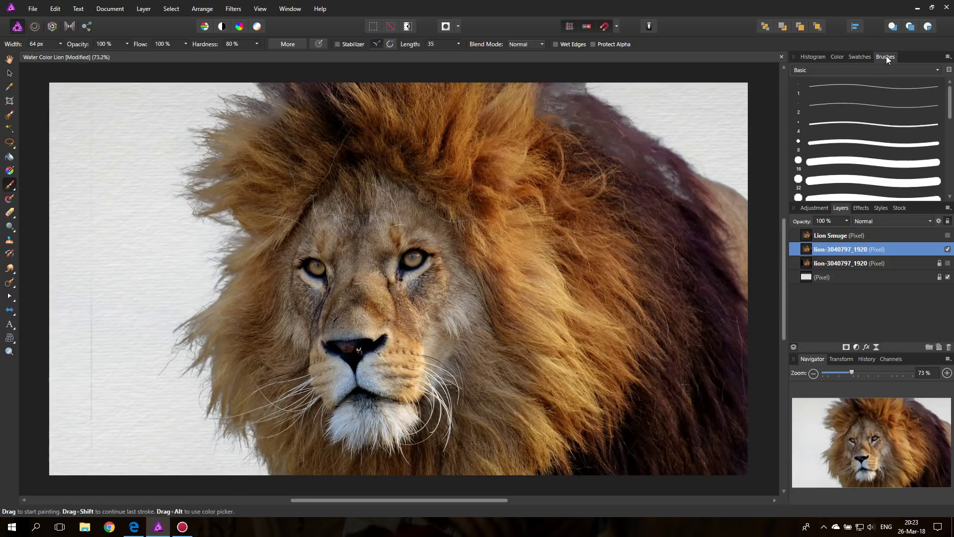
pyautogui.click(833, 69)
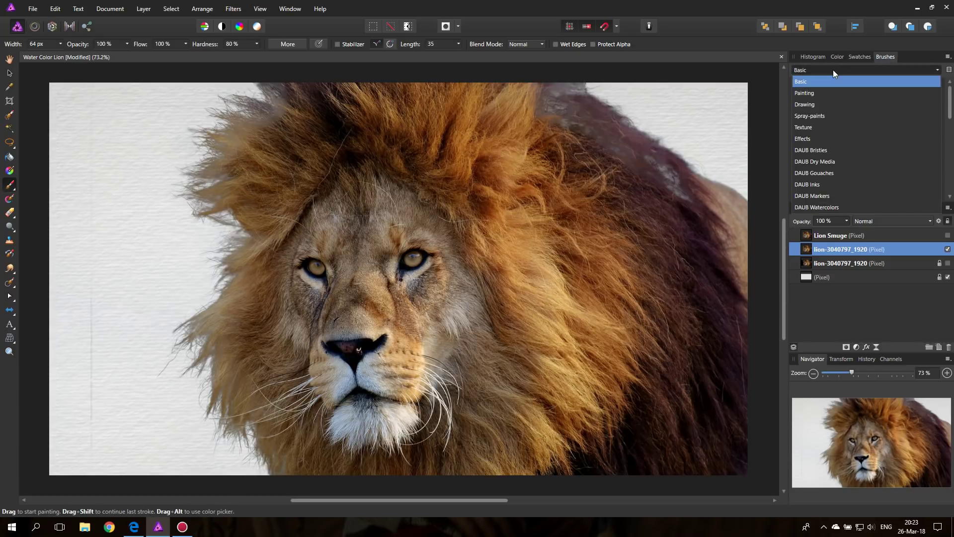
pyautogui.click(815, 94)
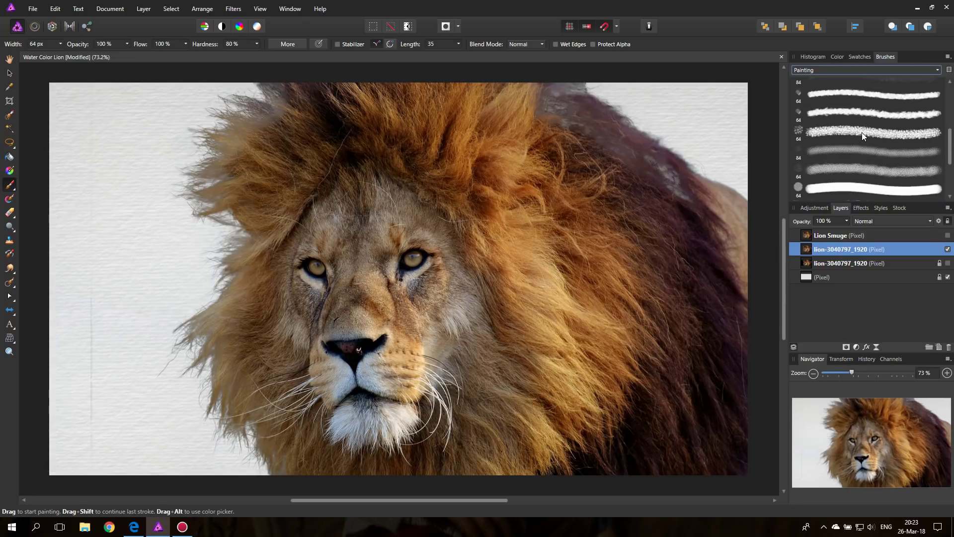
pyautogui.click(823, 133)
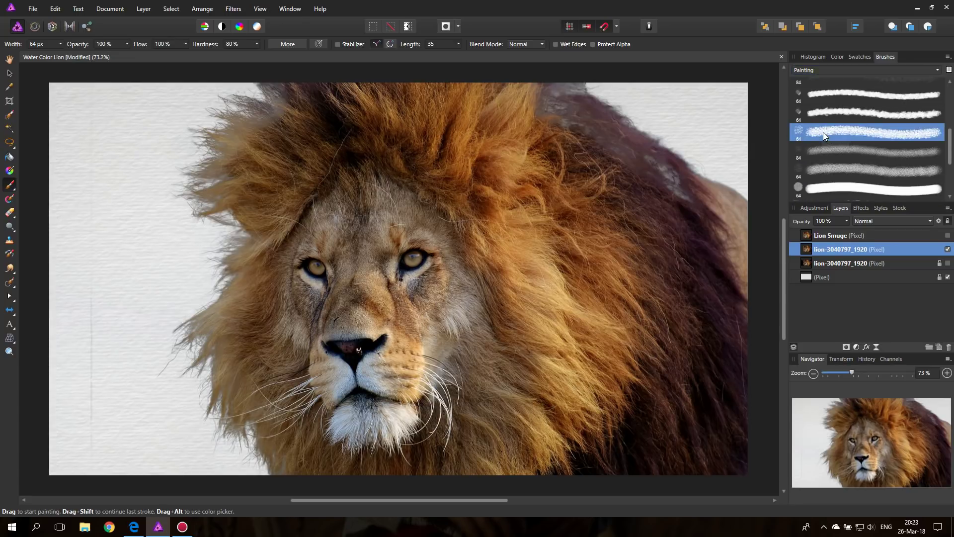
pyautogui.click(10, 269)
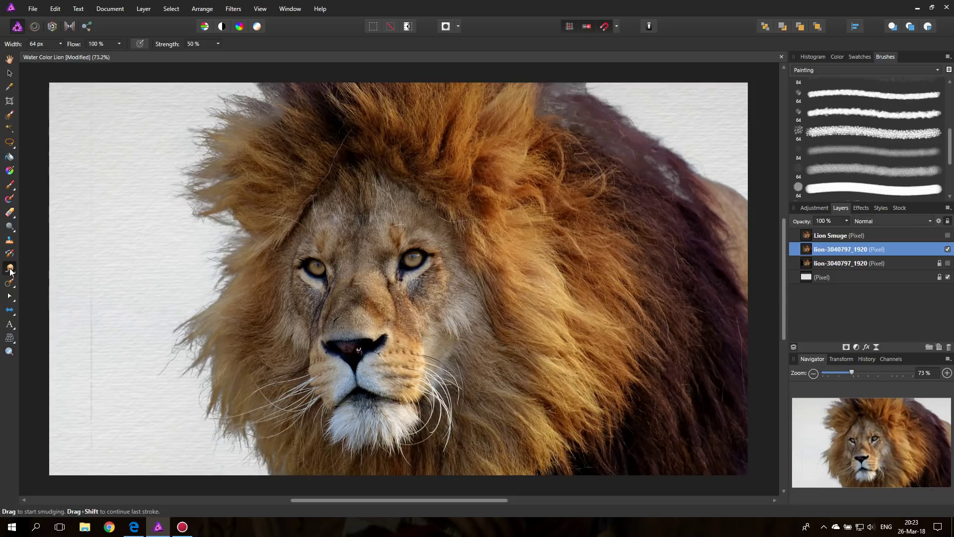
pyautogui.click(823, 132)
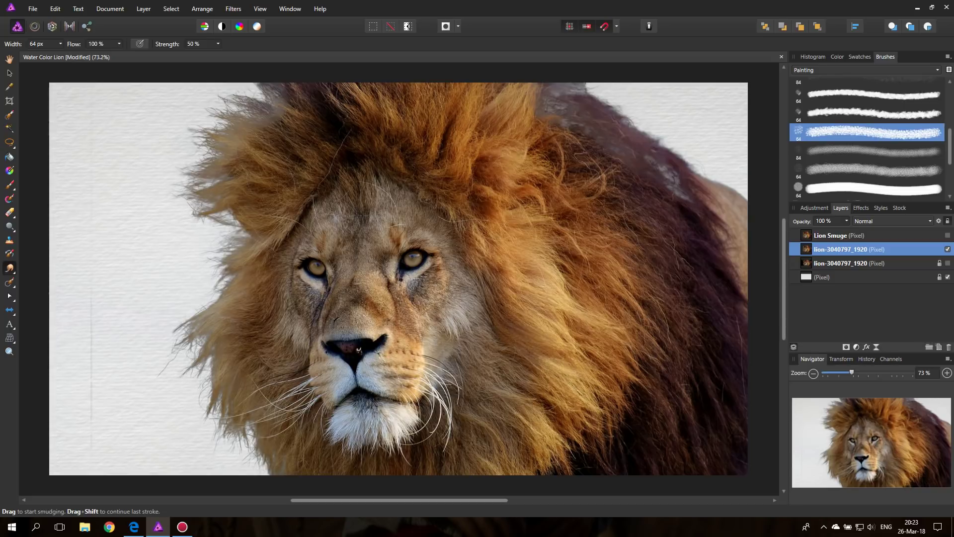
# Step: Smudge the mane beside the lion's face on the cut-out layer with strokes following the hair, at 50% strength
pyautogui.moveTo(577, 326)
pyautogui.mouseDown()
pyautogui.moveTo(546, 318)
pyautogui.moveTo(562, 303)
pyautogui.moveTo(484, 249)
pyautogui.moveTo(552, 249)
pyautogui.mouseUp()
pyautogui.moveTo(499, 231); pyautogui.dragTo(567, 221)
pyautogui.moveTo(564, 268)
pyautogui.mouseDown()
pyautogui.moveTo(626, 281)
pyautogui.moveTo(642, 323)
pyautogui.moveTo(611, 304)
pyautogui.moveTo(642, 350)
pyautogui.moveTo(636, 387)
pyautogui.moveTo(616, 420)
pyautogui.moveTo(651, 360)
pyautogui.moveTo(649, 323)
pyautogui.mouseUp()
pyautogui.moveTo(584, 296); pyautogui.dragTo(634, 271)
pyautogui.moveTo(554, 268); pyautogui.dragTo(614, 256)
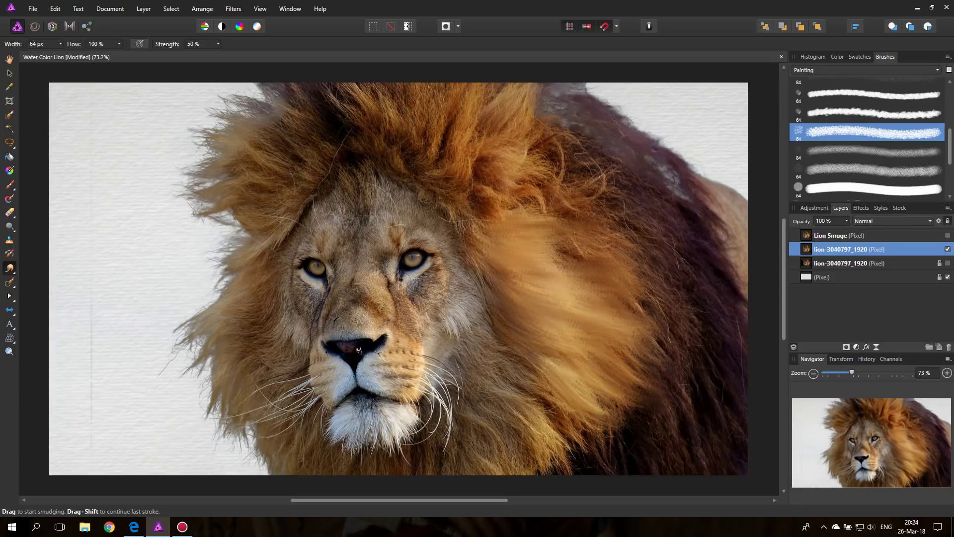
pyautogui.moveTo(542, 219)
pyautogui.mouseDown()
pyautogui.moveTo(571, 174)
pyautogui.moveTo(602, 194)
pyautogui.mouseUp()
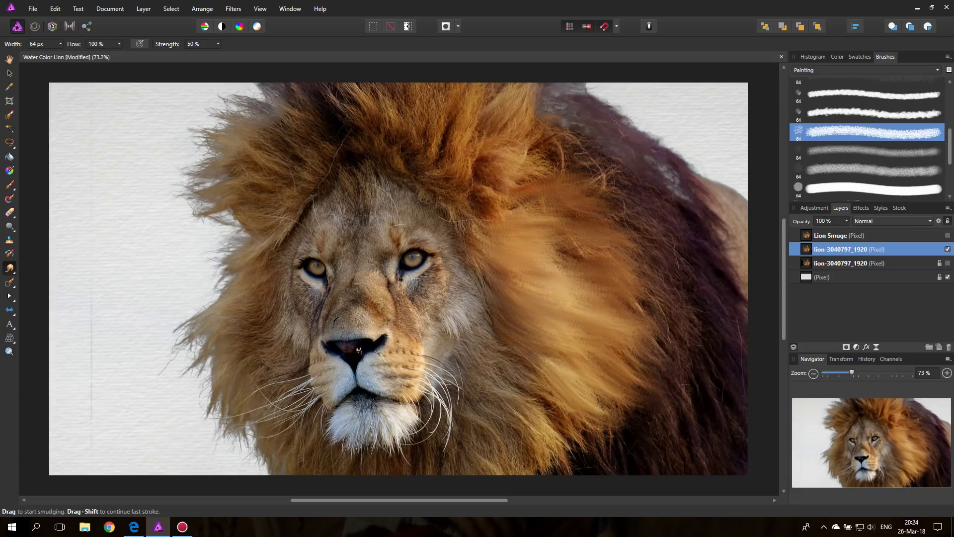
pyautogui.moveTo(572, 260); pyautogui.dragTo(594, 254)
pyautogui.moveTo(646, 285)
pyautogui.mouseDown()
pyautogui.moveTo(654, 350)
pyautogui.moveTo(641, 412)
pyautogui.moveTo(616, 443)
pyautogui.moveTo(621, 403)
pyautogui.moveTo(604, 445)
pyautogui.moveTo(570, 433)
pyautogui.moveTo(607, 420)
pyautogui.mouseUp()
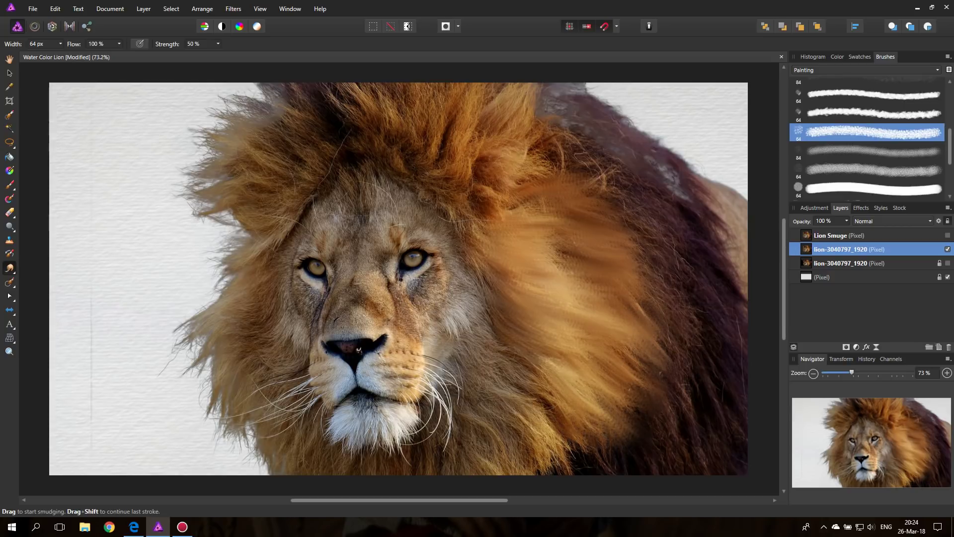
pyautogui.moveTo(546, 408)
pyautogui.mouseDown()
pyautogui.moveTo(527, 393)
pyautogui.moveTo(547, 378)
pyautogui.moveTo(537, 432)
pyautogui.mouseUp()
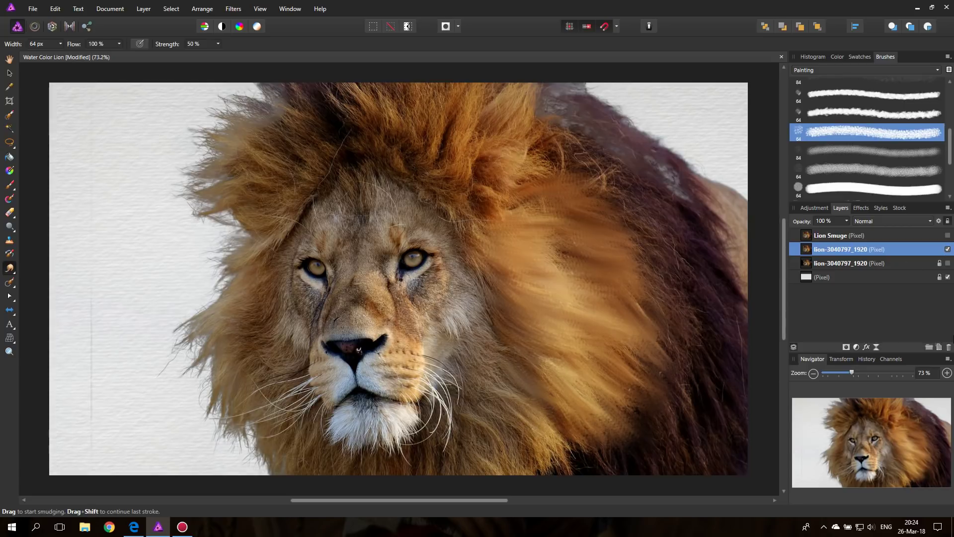
# Step: Replace the partly smudged cut-out with the visible Lion Smuge layer, and move the original lion layer beneath the paper layer
pyautogui.press('Delete')
pyautogui.click(948, 235)
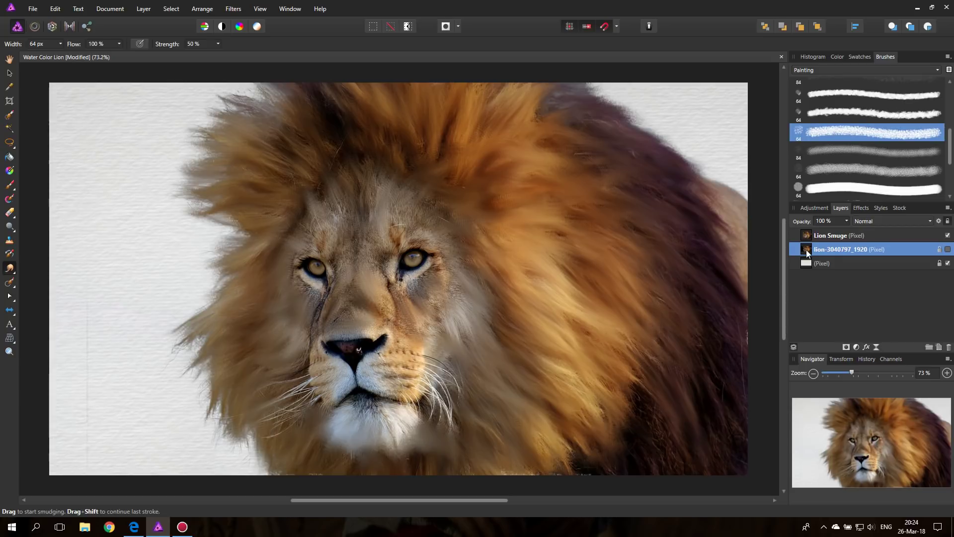
pyautogui.hotkey('ctrl', '[')
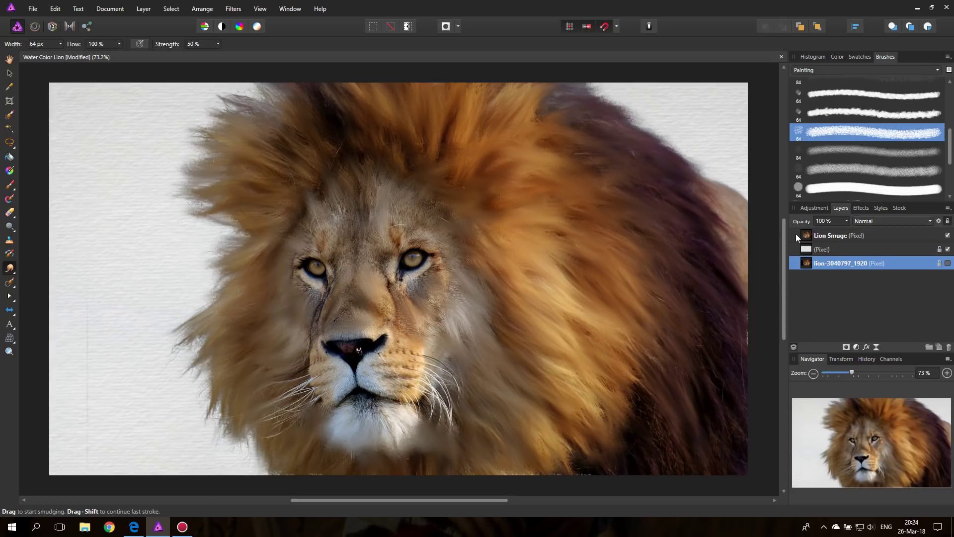
# Step: Add a Levels adjustment and a Black and White adjustment above the Lion Smuge layer, leaving their settings at default
pyautogui.click(910, 238)
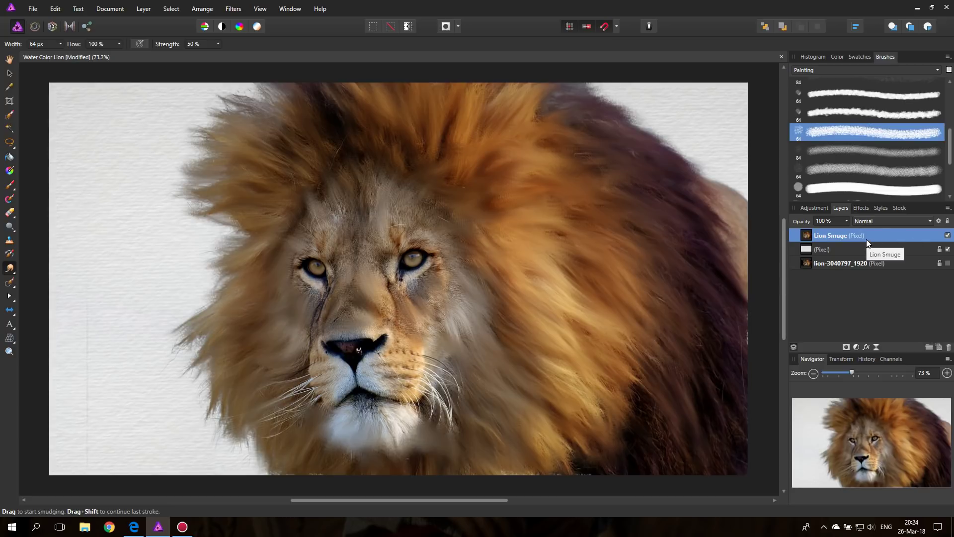
pyautogui.click(856, 348)
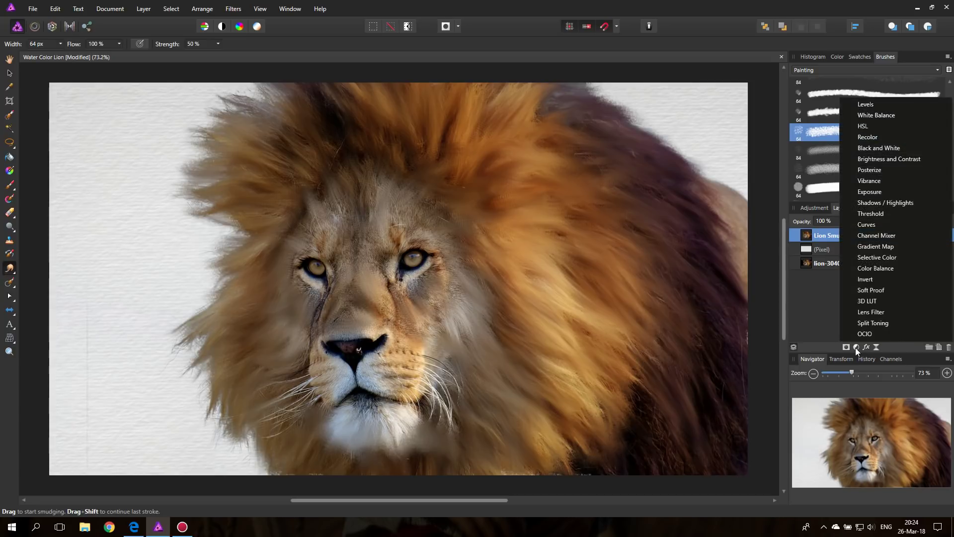
pyautogui.click(881, 102)
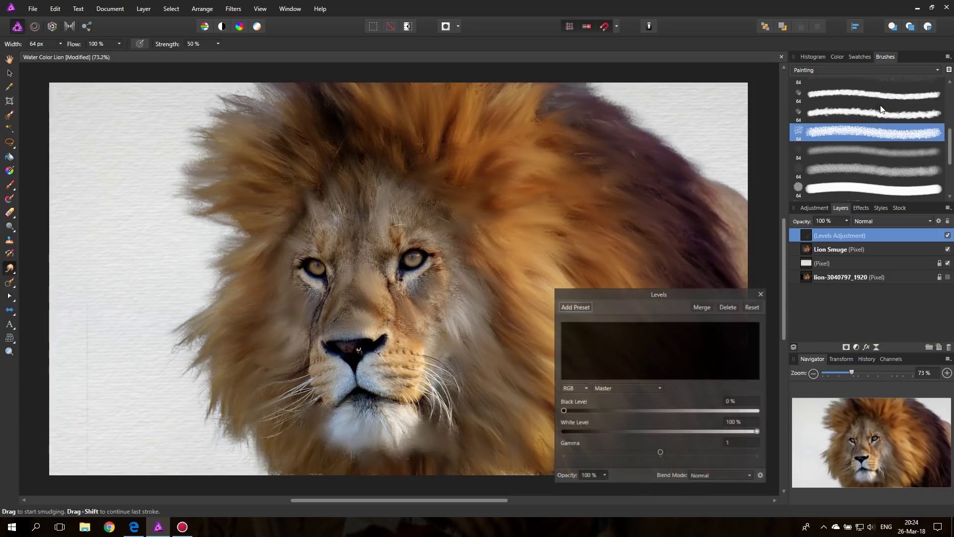
pyautogui.click(761, 293)
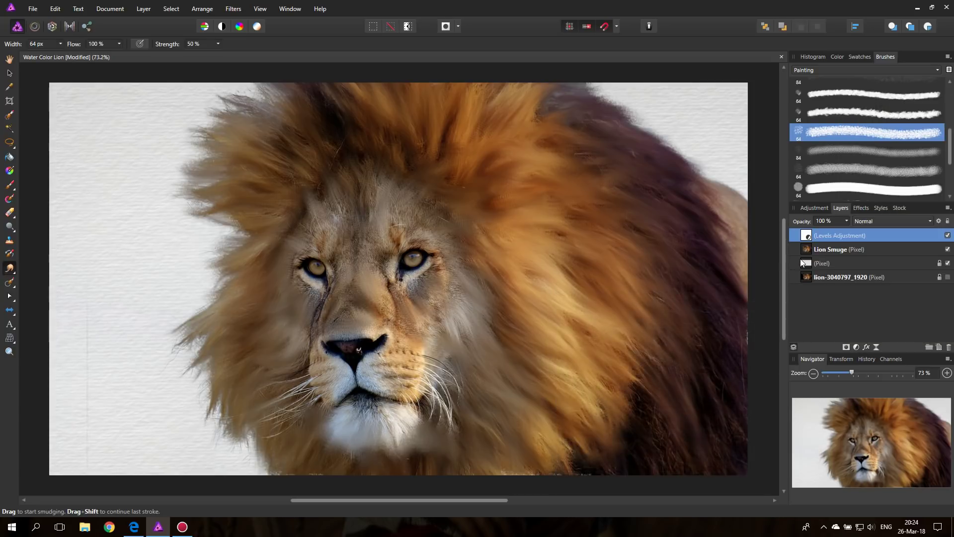
pyautogui.click(856, 346)
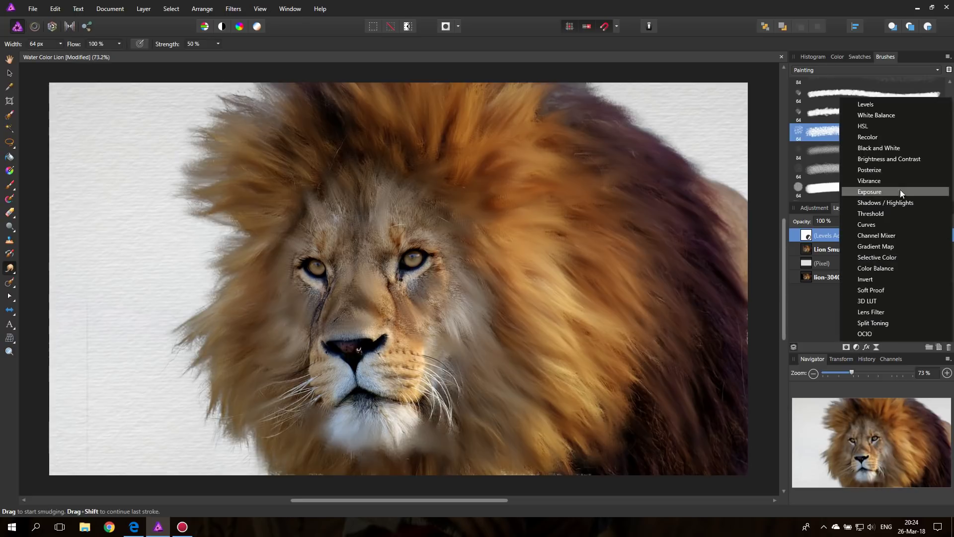
pyautogui.click(888, 148)
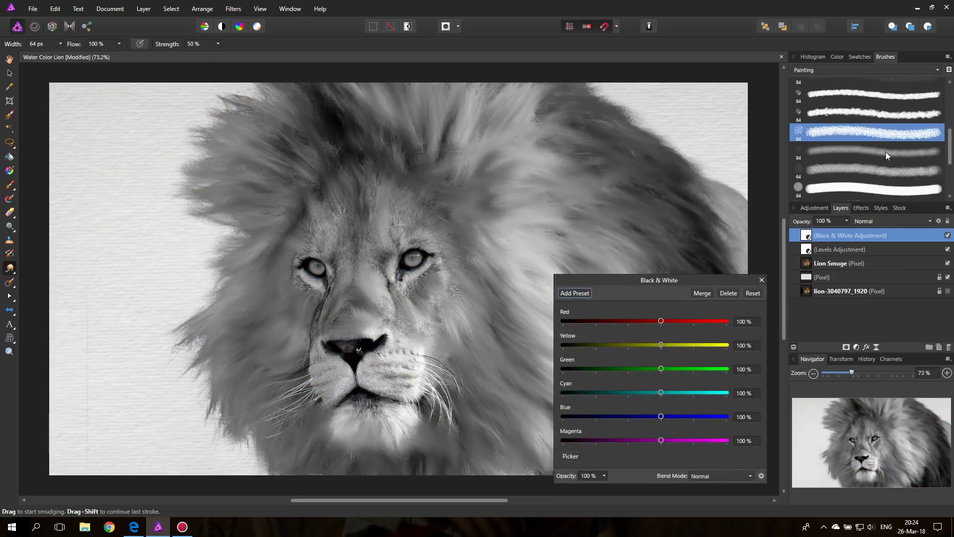
pyautogui.click(761, 280)
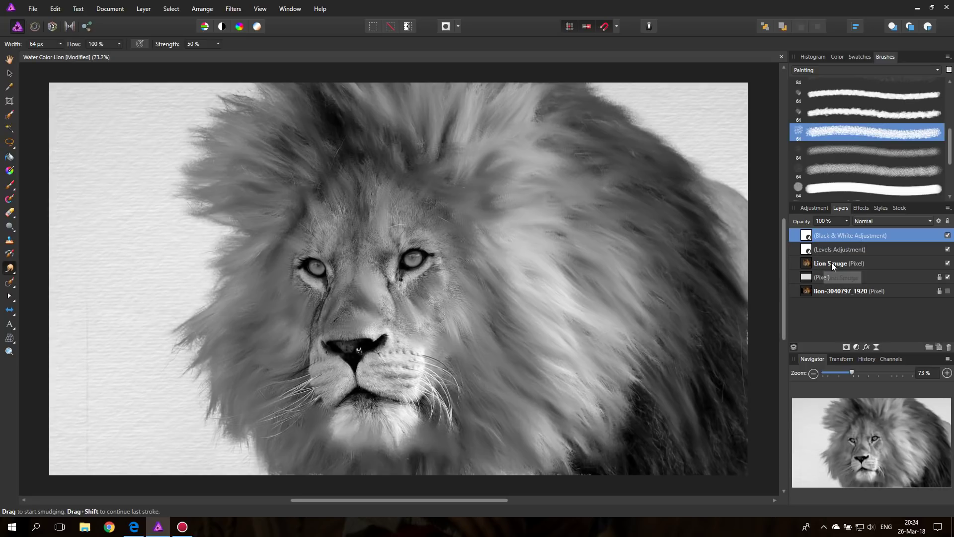
# Step: Nest the Levels and Black & White adjustments inside the Lion Smuge layer and expand that layer
pyautogui.moveTo(821, 250)
pyautogui.mouseDown()
pyautogui.moveTo(825, 265)
pyautogui.moveTo(823, 254)
pyautogui.mouseUp()
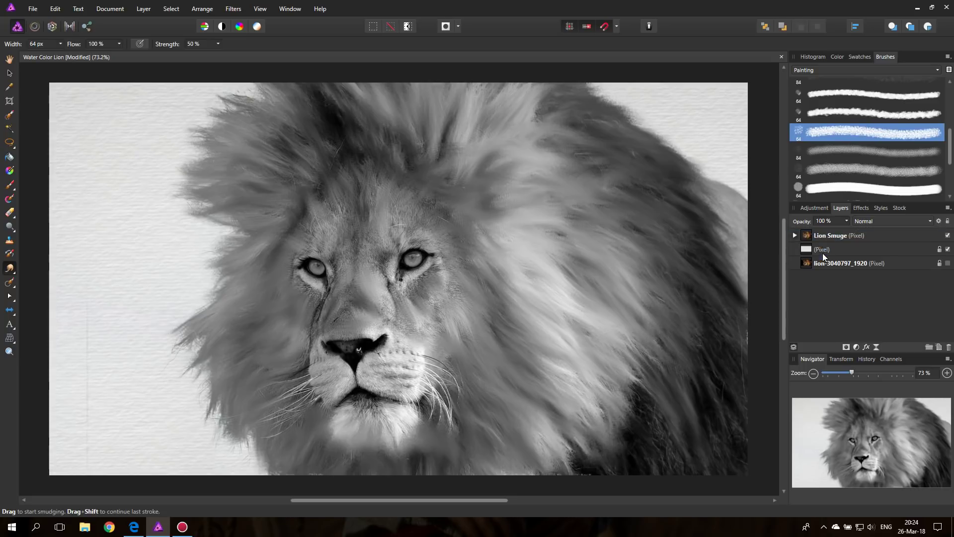
pyautogui.click(794, 235)
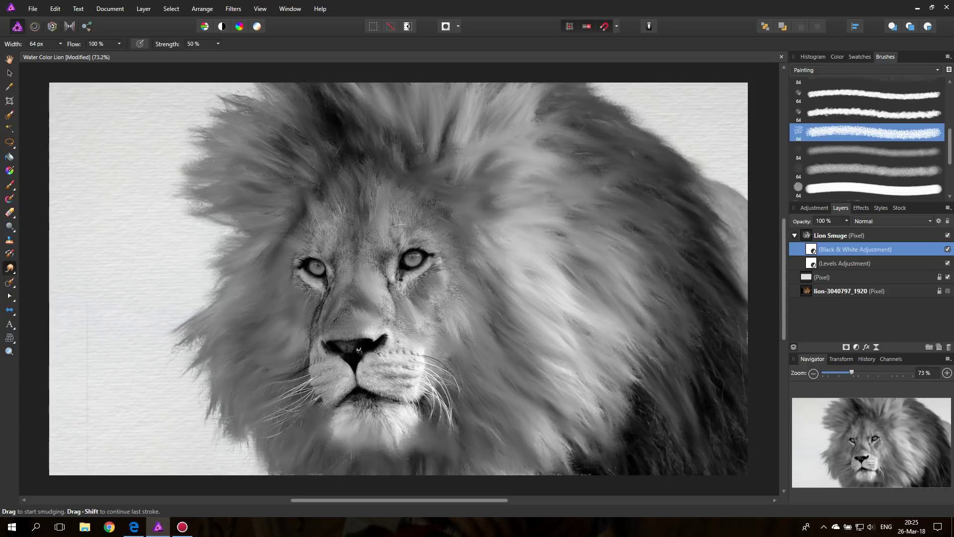
# Step: Set the blend mode of the Lion Smuge layer to Multiply
pyautogui.click(820, 235)
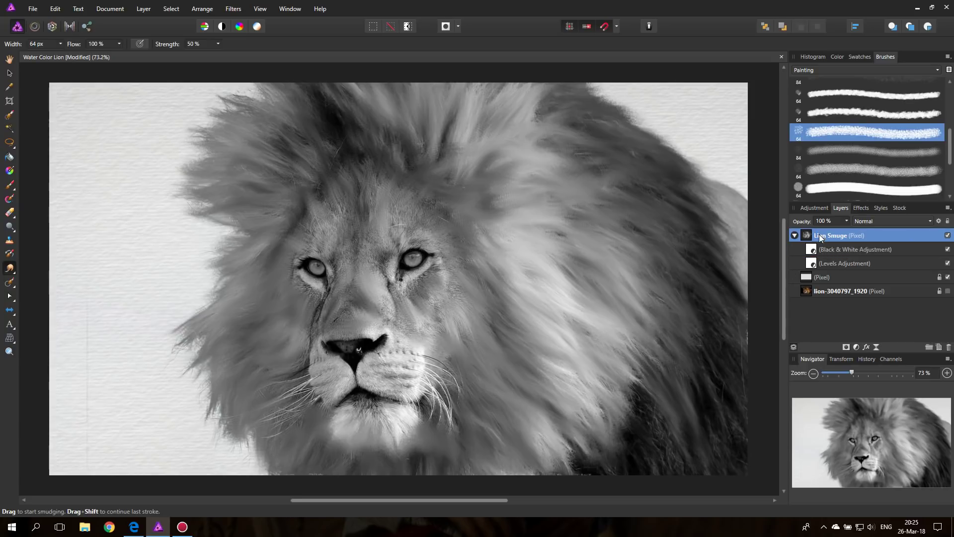
pyautogui.click(876, 221)
pyautogui.click(870, 269)
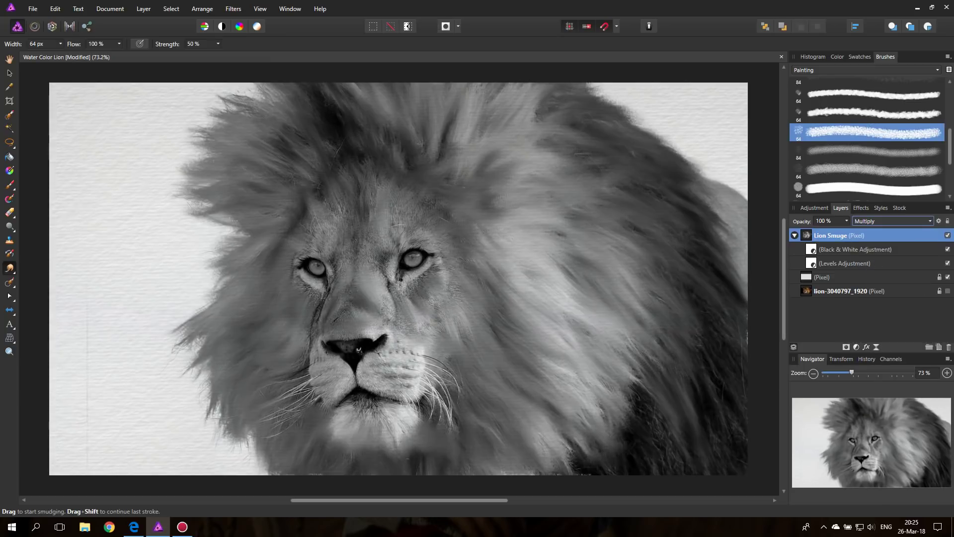
# Step: Examine up close how the paper texture shows through the lion's face, mane and back edge
pyautogui.click(10, 349)
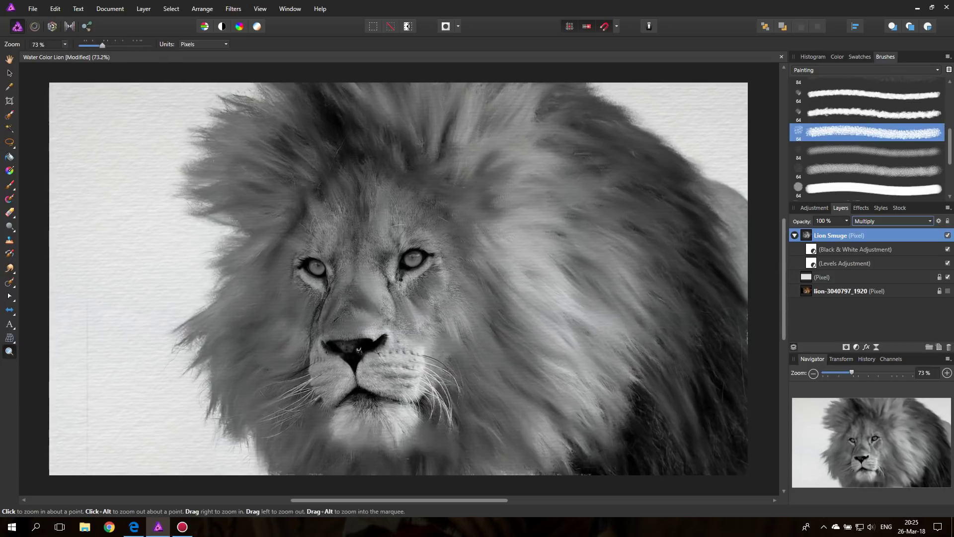
pyautogui.moveTo(219, 276); pyautogui.dragTo(599, 482)
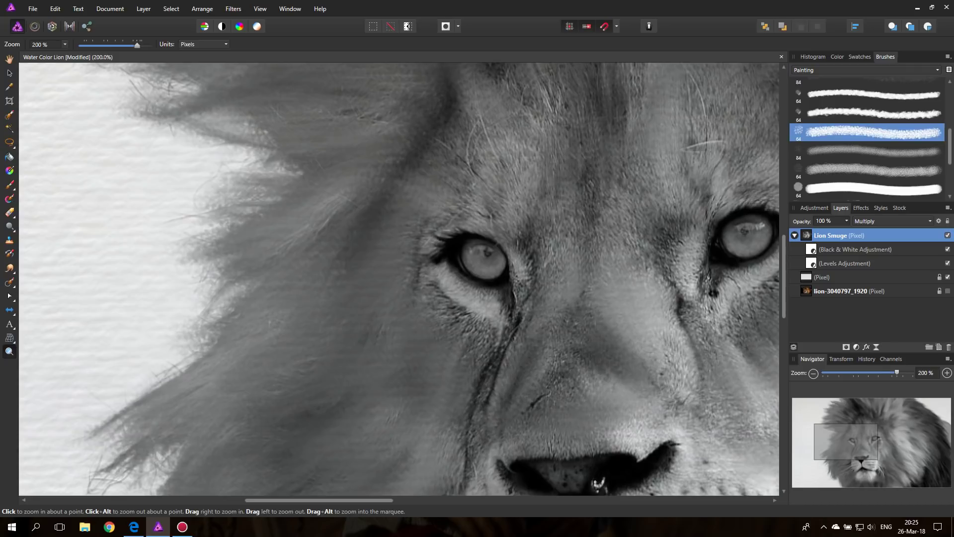
pyautogui.hscroll(10, 599, 482)
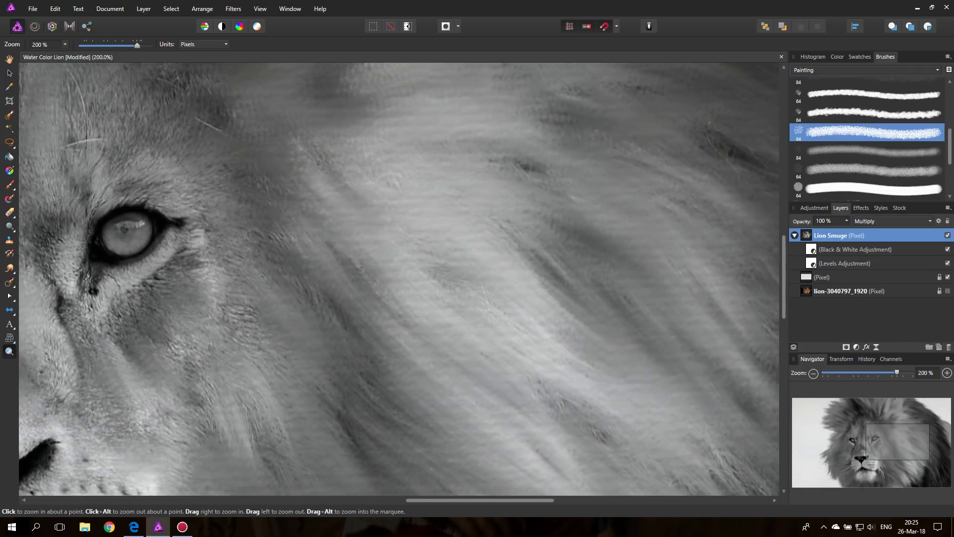
pyautogui.moveTo(585, 259); pyautogui.dragTo(102, 381)
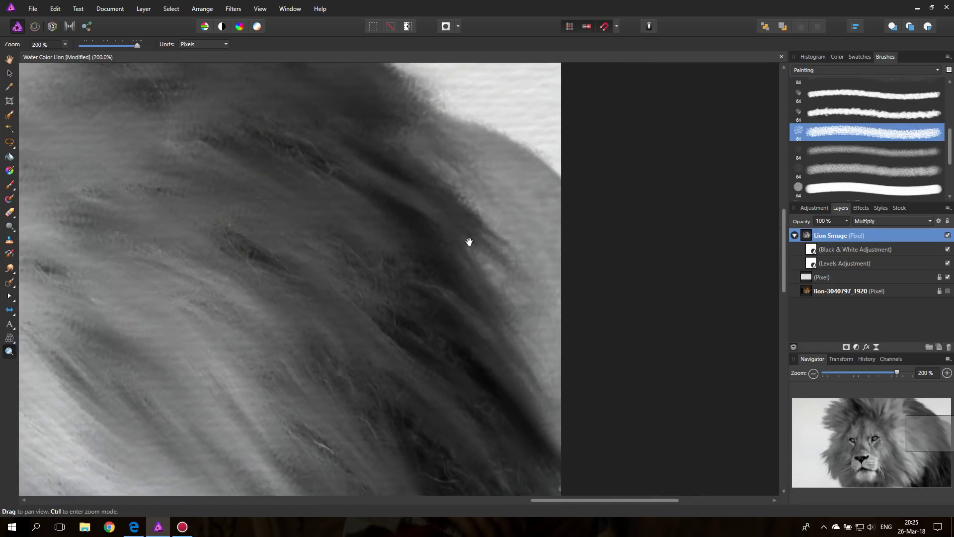
pyautogui.moveTo(448, 340); pyautogui.dragTo(479, 221)
pyautogui.moveTo(385, 177); pyautogui.dragTo(404, 481)
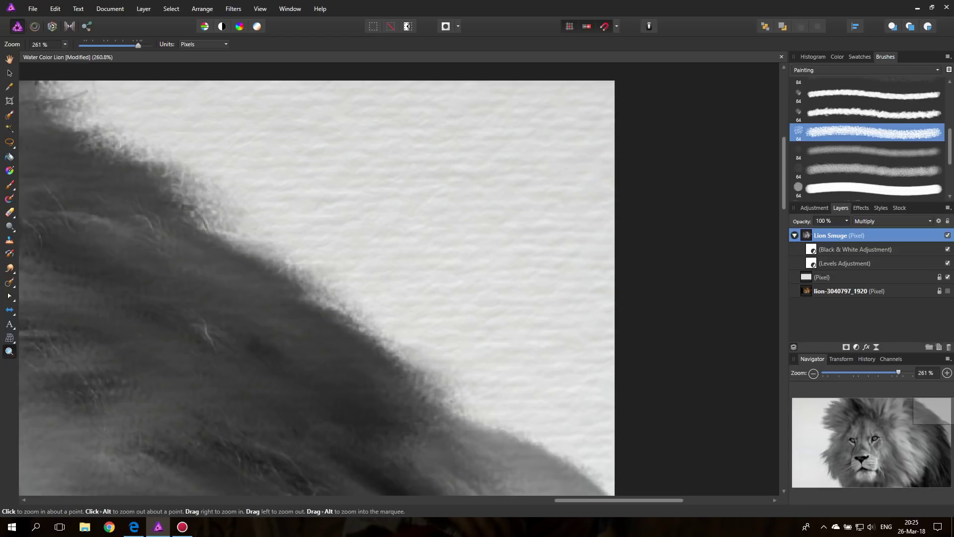
pyautogui.hotkey('ctrl', '0')
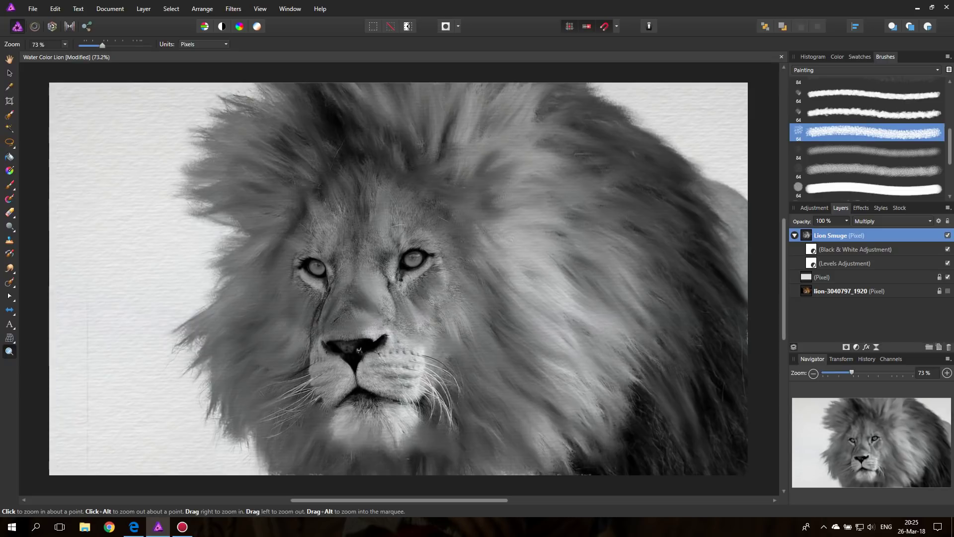
# Step: Place the red watercolor image 04 from the 6 Watercolor Textures folder into the document
pyautogui.click(32, 10)
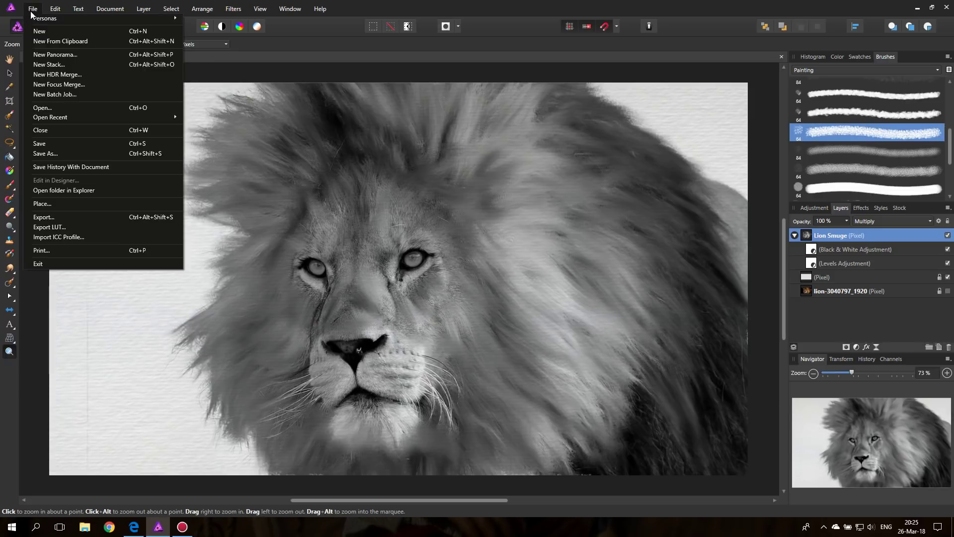
pyautogui.click(61, 207)
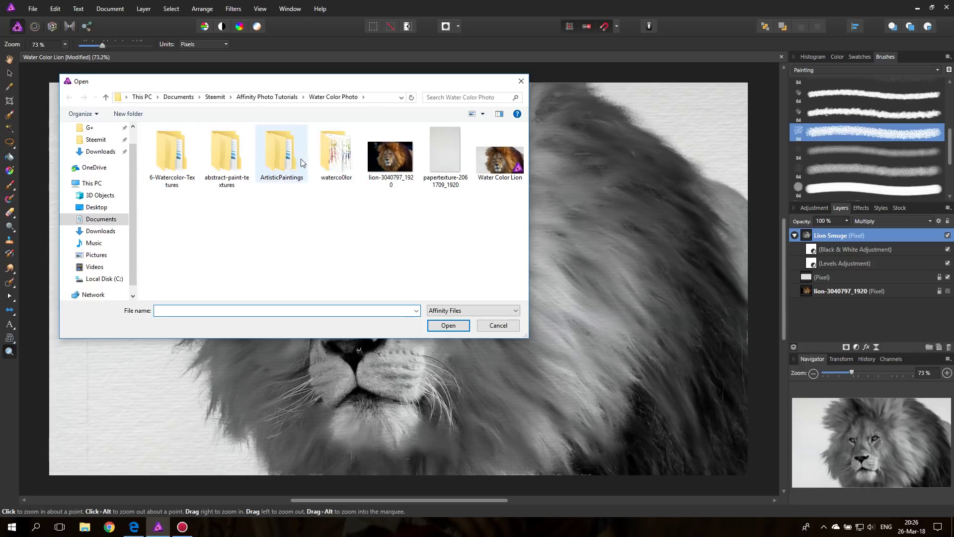
pyautogui.doubleClick(169, 160)
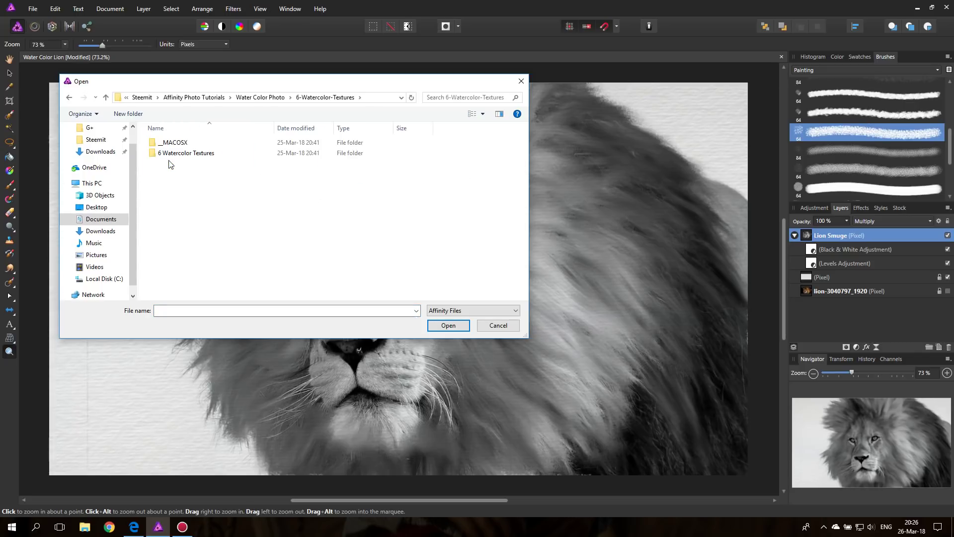
pyautogui.doubleClick(183, 156)
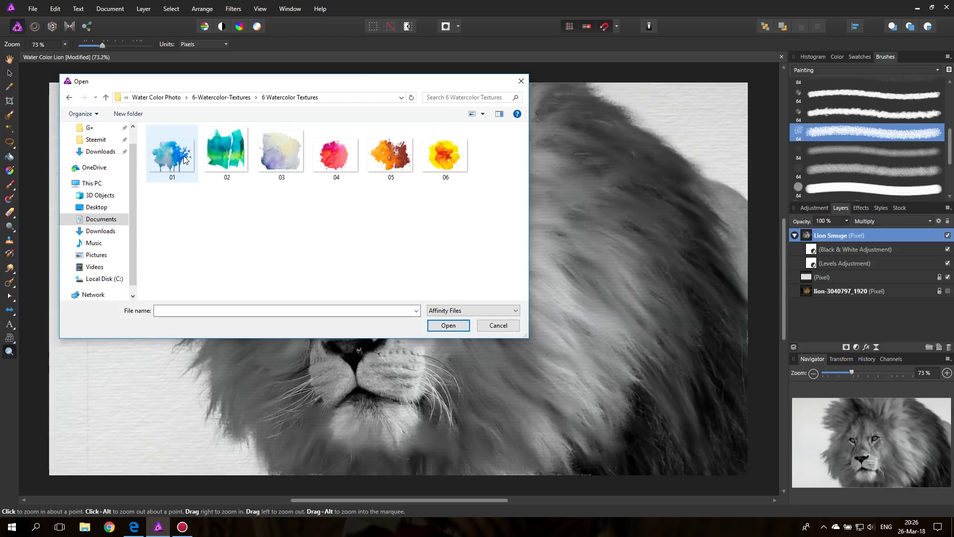
pyautogui.doubleClick(344, 157)
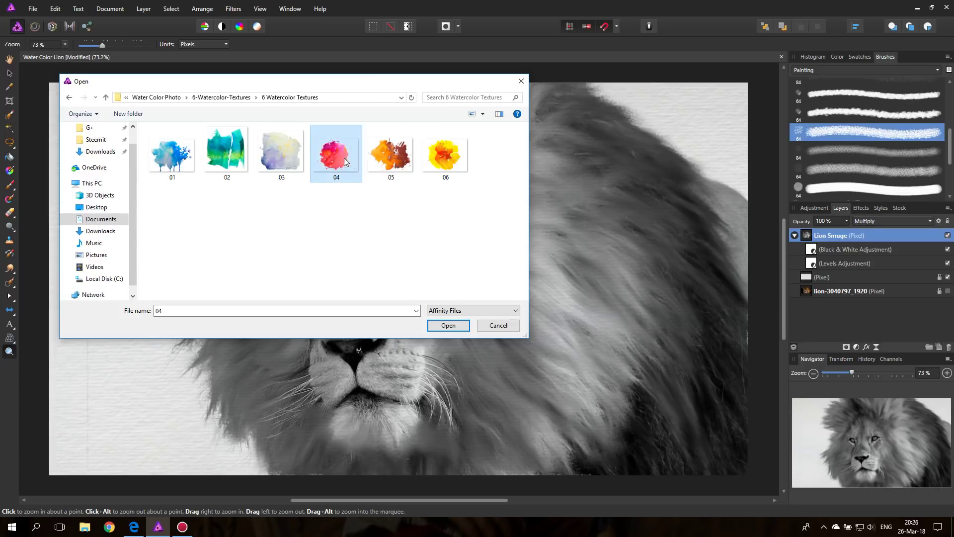
pyautogui.click(342, 257)
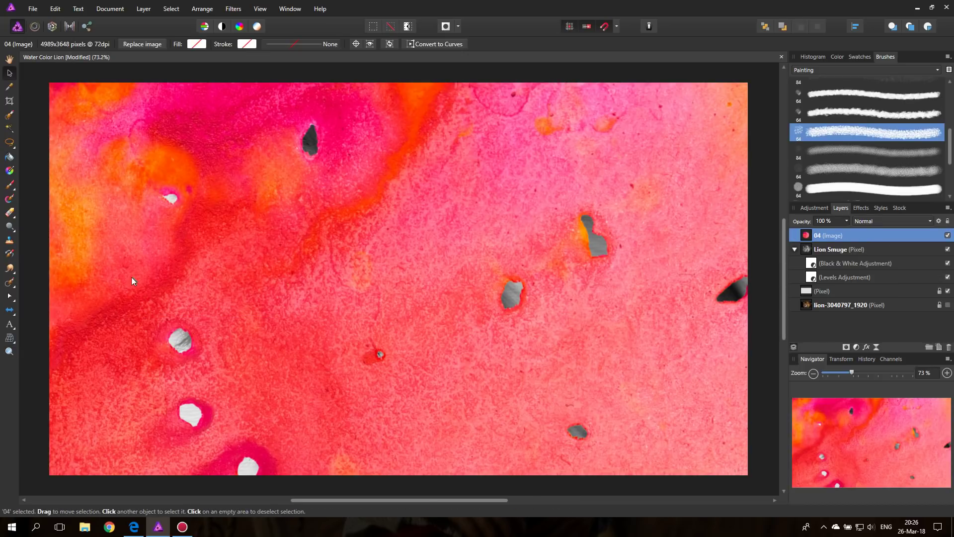
# Step: Scale the placed 04 texture down proportionally and move it over the lower part of the lion's face
pyautogui.click(10, 351)
pyautogui.moveTo(252, 296); pyautogui.dragTo(169, 297)
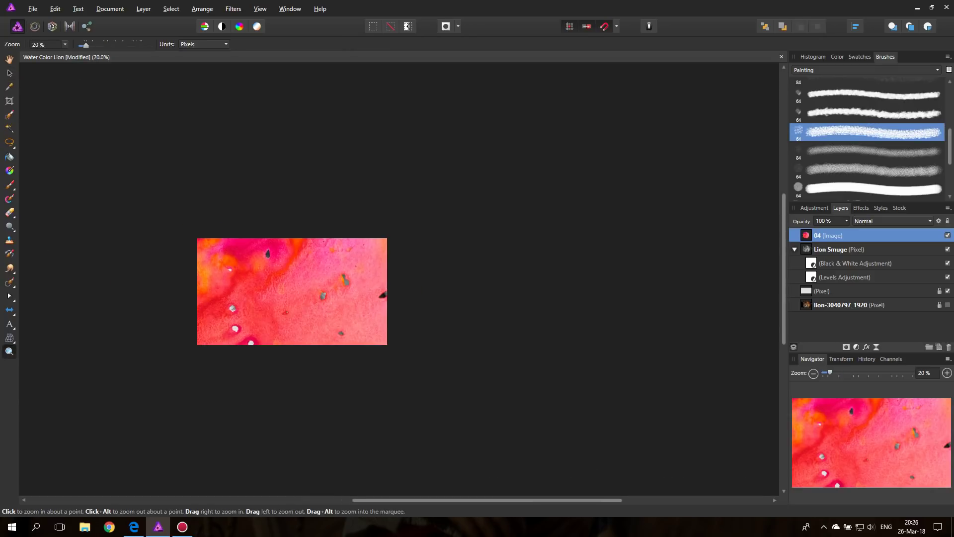
pyautogui.click(10, 73)
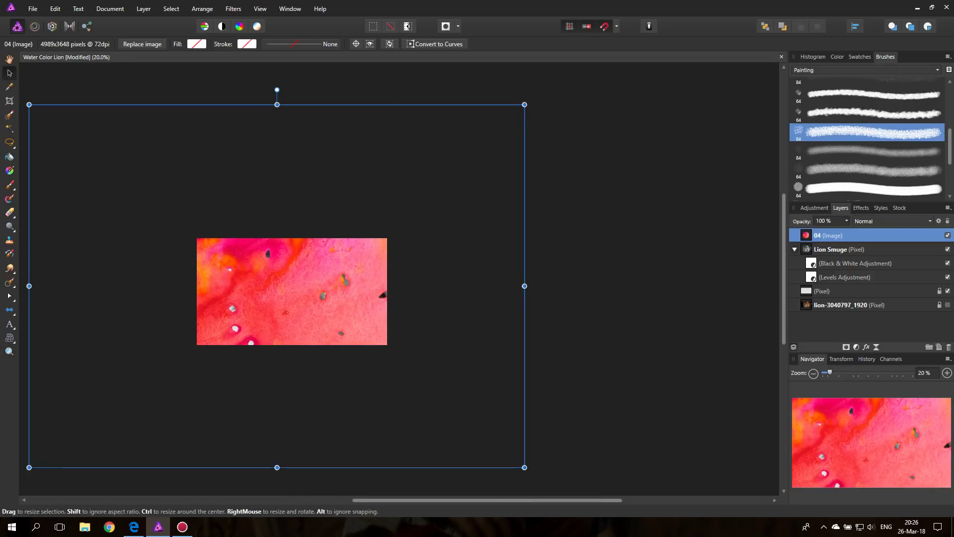
pyautogui.moveTo(526, 100); pyautogui.dragTo(160, 371)
pyautogui.moveTo(115, 346); pyautogui.dragTo(106, 360)
pyautogui.moveTo(89, 417); pyautogui.dragTo(273, 309)
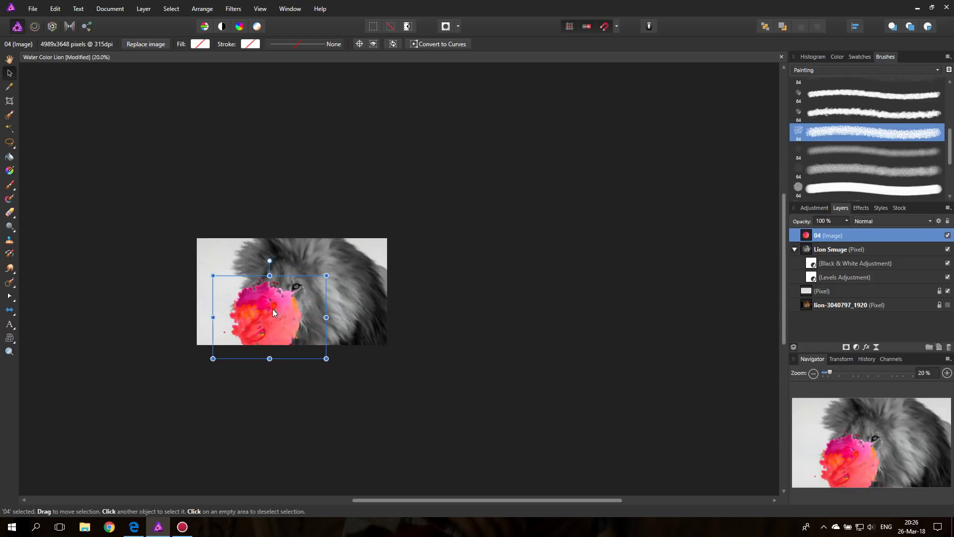
# Step: Place the watercolor images 01, 03 and 06 into the document together
pyautogui.click(32, 8)
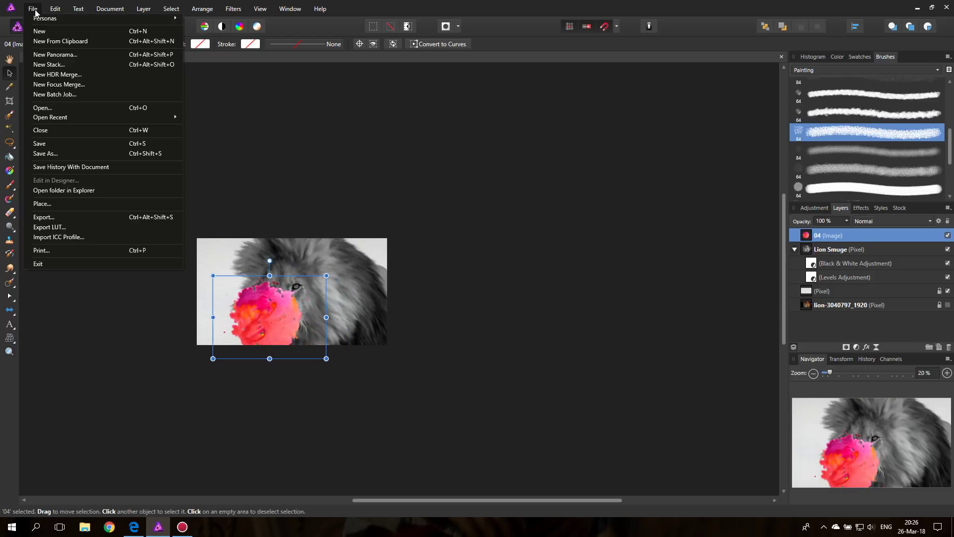
pyautogui.click(52, 201)
pyautogui.click(456, 165)
pyautogui.keyDown('ctrl'); pyautogui.click(172, 165); pyautogui.keyUp('ctrl')
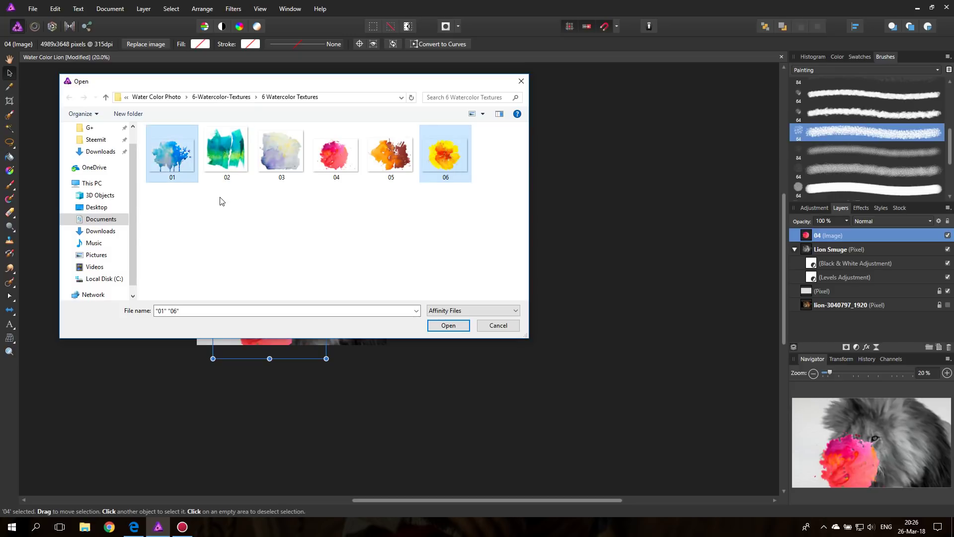
pyautogui.keyDown('ctrl'); pyautogui.click(288, 159); pyautogui.keyUp('ctrl')
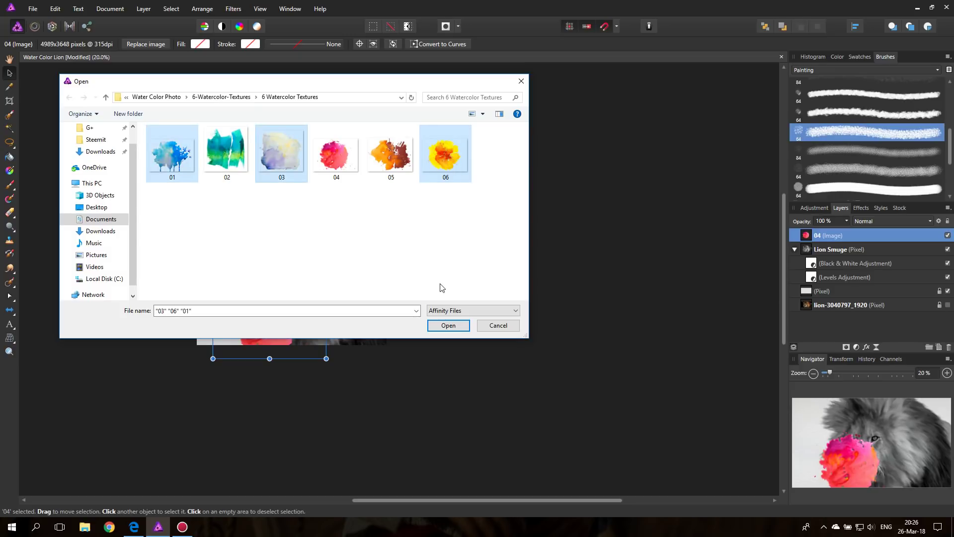
pyautogui.click(445, 325)
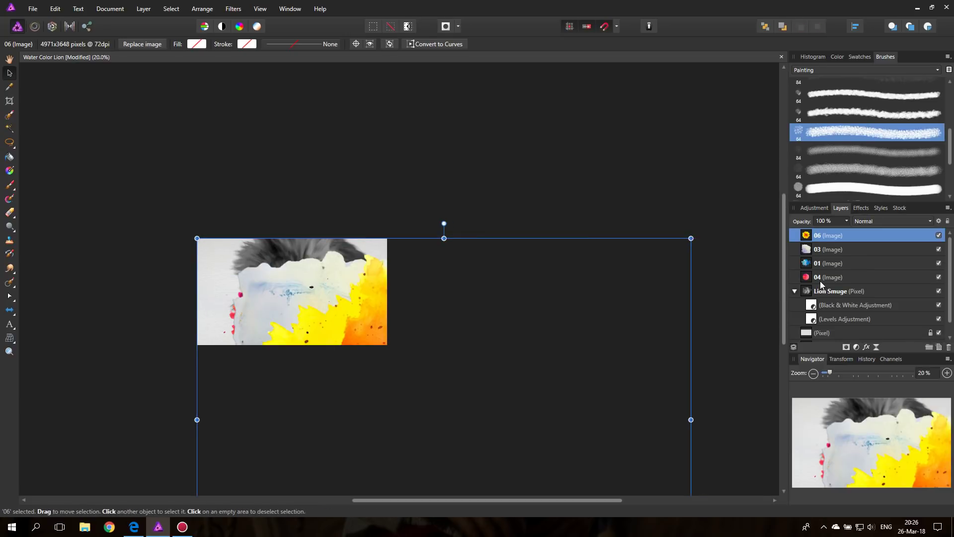
# Step: Scale textures 01, 03 and 06 down together and move them onto the middle of the lion
pyautogui.click(832, 263)
pyautogui.keyDown('shift'); pyautogui.click(832, 240); pyautogui.keyUp('shift')
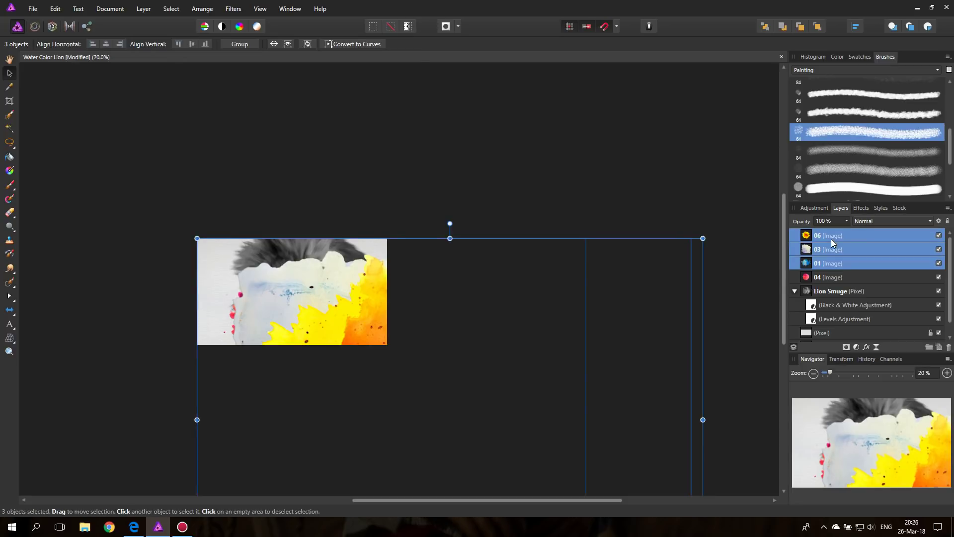
pyautogui.moveTo(703, 238); pyautogui.dragTo(358, 470)
pyautogui.moveTo(299, 483); pyautogui.dragTo(321, 274)
pyautogui.moveTo(381, 261); pyautogui.dragTo(336, 279)
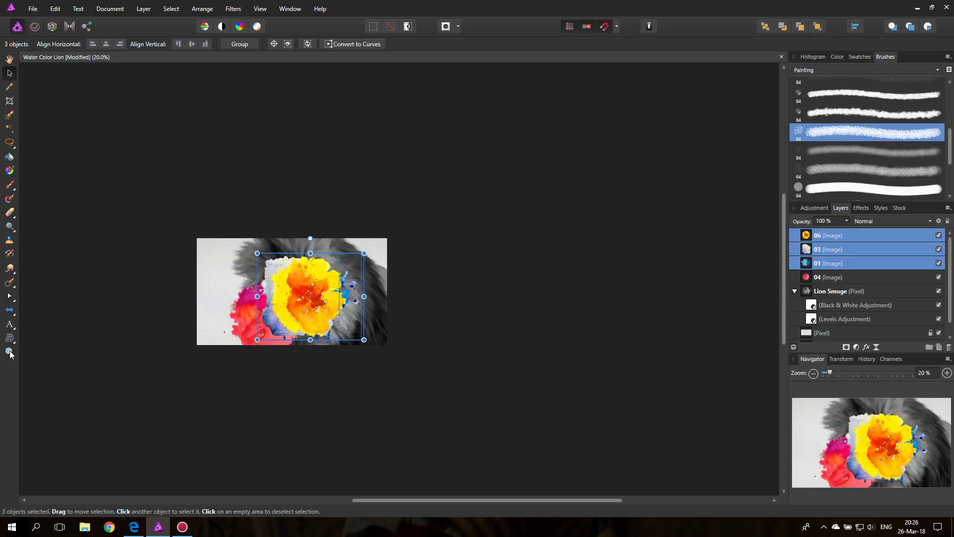
# Step: Hide the 06, 03 and 01 texture layers, leaving only the red 04 texture visible above the lion
pyautogui.press('z')
pyautogui.hotkey('ctrl', '0')
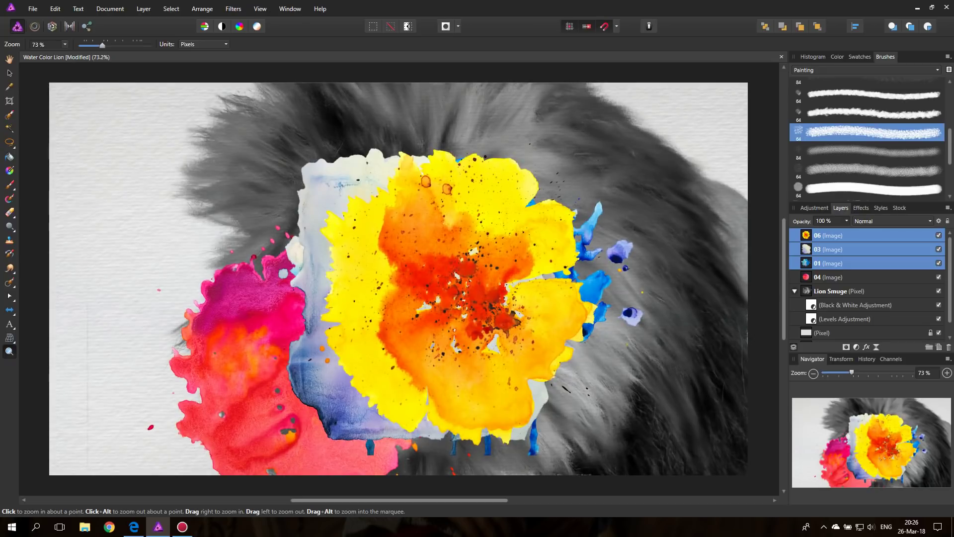
pyautogui.click(10, 74)
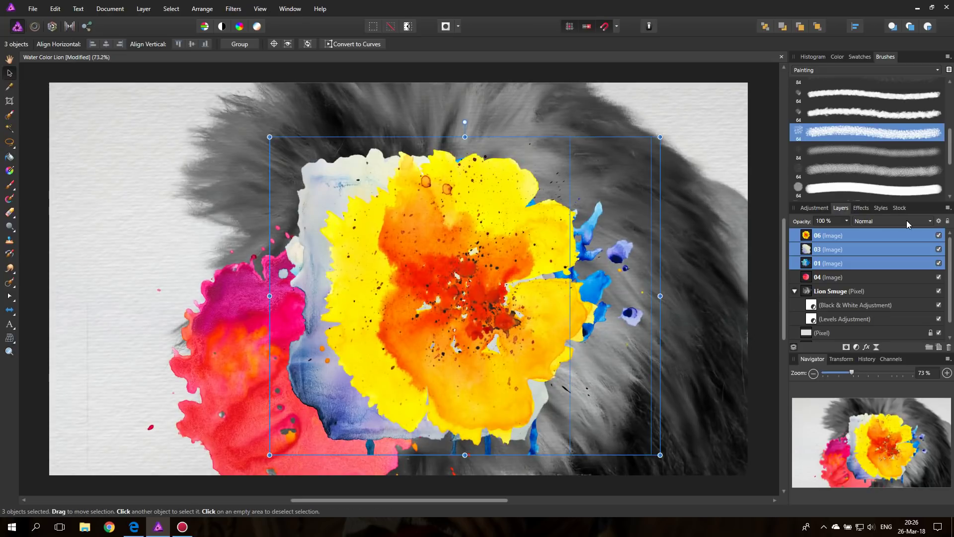
pyautogui.click(939, 236)
pyautogui.click(939, 235)
pyautogui.click(939, 236)
# Step: Enlarge the red 04 texture to cover the lion's face and nest it inside the Lion Smuge layer
pyautogui.click(870, 277)
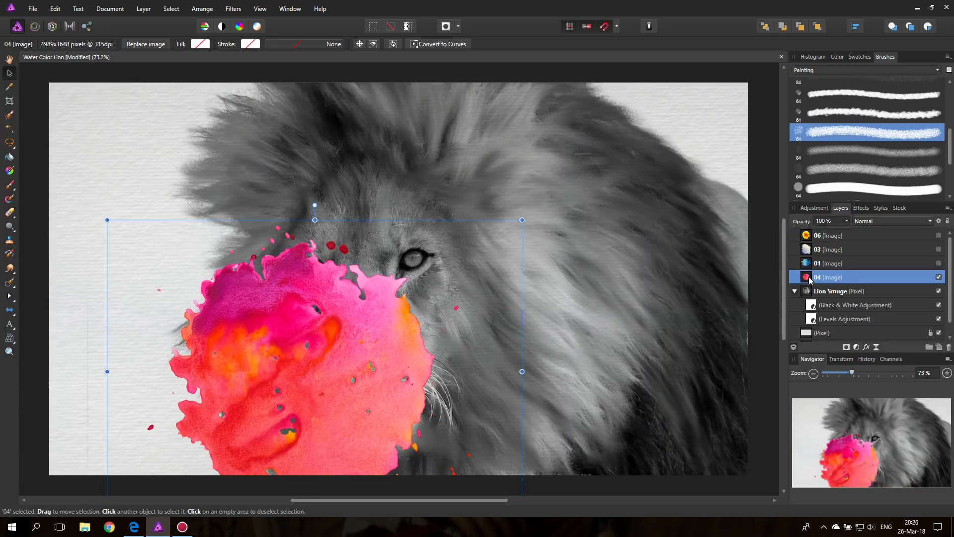
pyautogui.moveTo(522, 220); pyautogui.dragTo(649, 124)
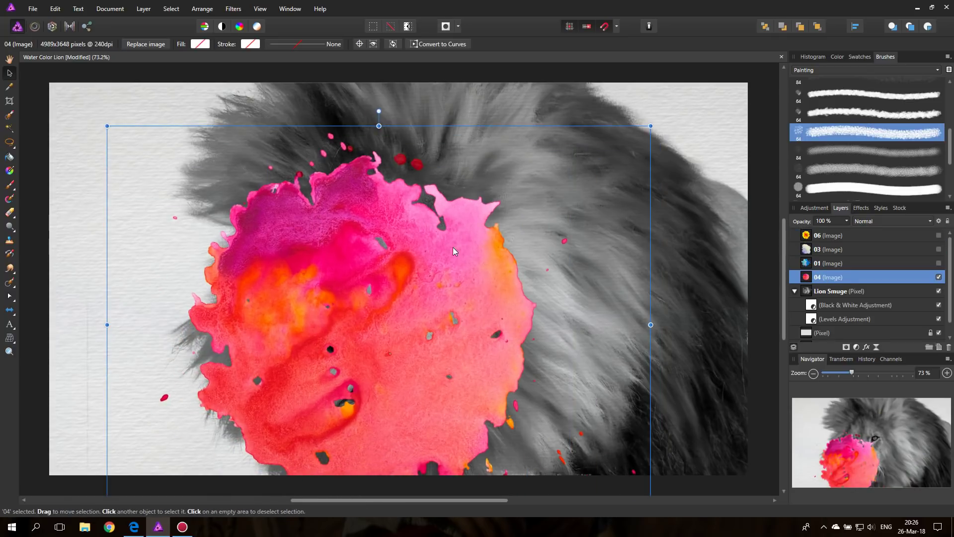
pyautogui.moveTo(410, 284); pyautogui.dragTo(376, 307)
pyautogui.moveTo(819, 279)
pyautogui.mouseDown()
pyautogui.moveTo(808, 281)
pyautogui.moveTo(817, 297)
pyautogui.mouseUp()
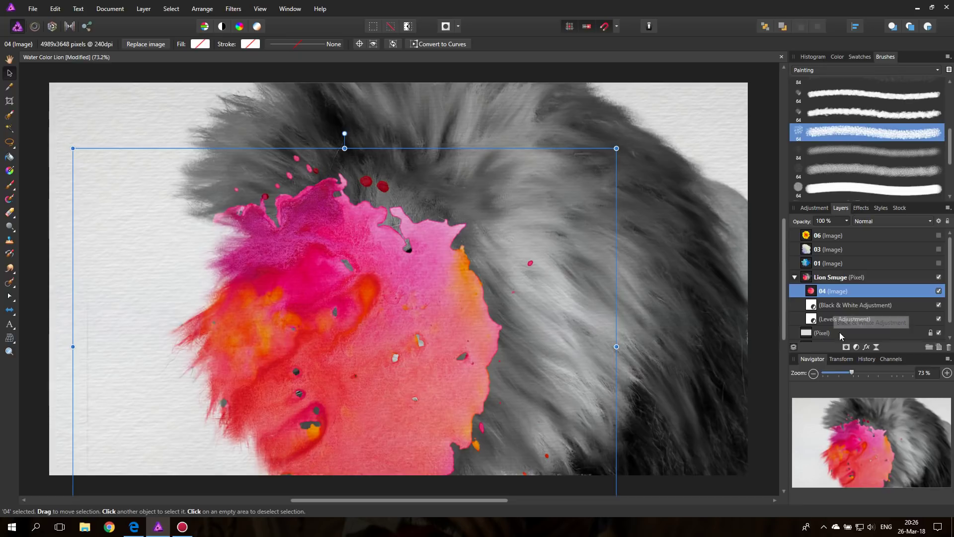
pyautogui.moveTo(811, 296)
pyautogui.mouseDown()
pyautogui.moveTo(813, 312)
pyautogui.moveTo(815, 291)
pyautogui.mouseUp()
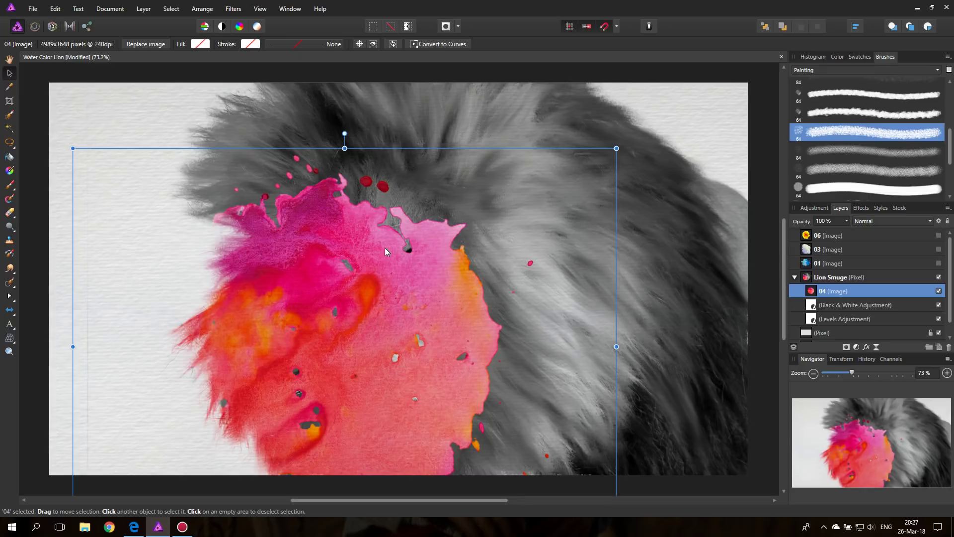
# Step: Set the blend mode of the nested 04 texture to Lighten, keeping the Lion Smuge layer on Multiply
pyautogui.click(780, 311)
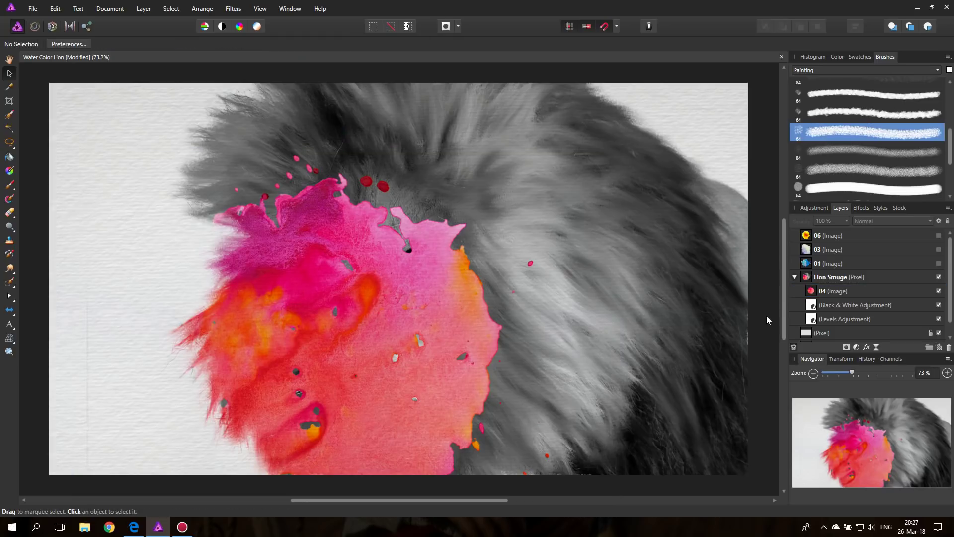
pyautogui.click(573, 318)
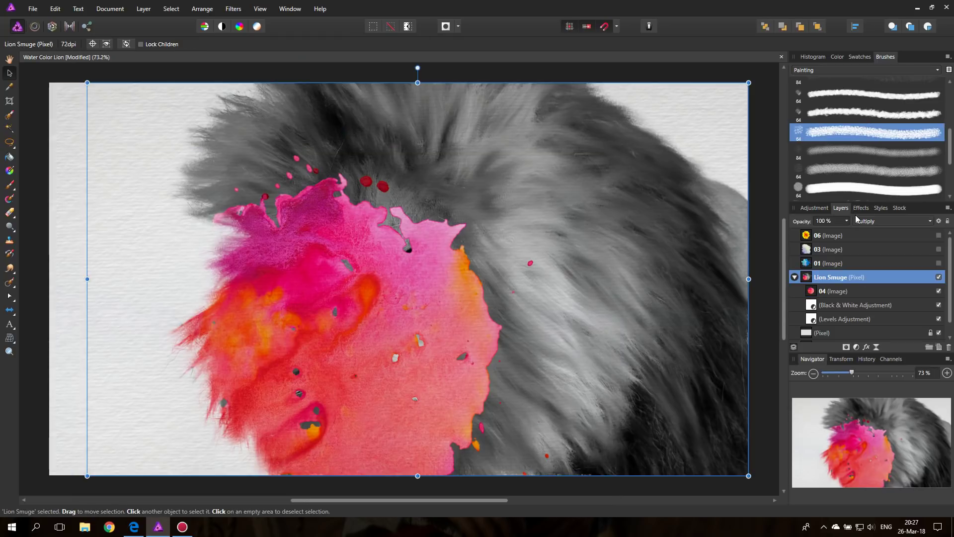
pyautogui.click(874, 222)
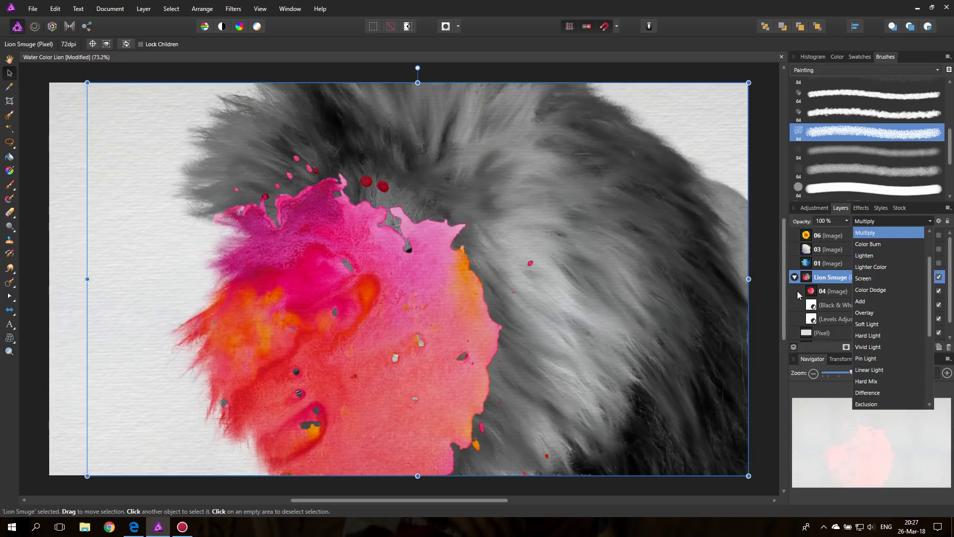
pyautogui.click(822, 292)
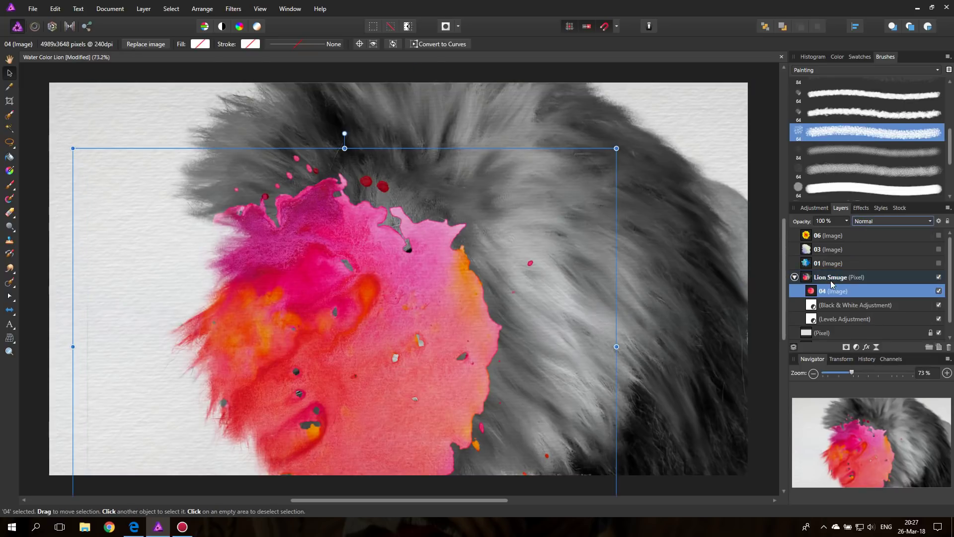
pyautogui.click(880, 220)
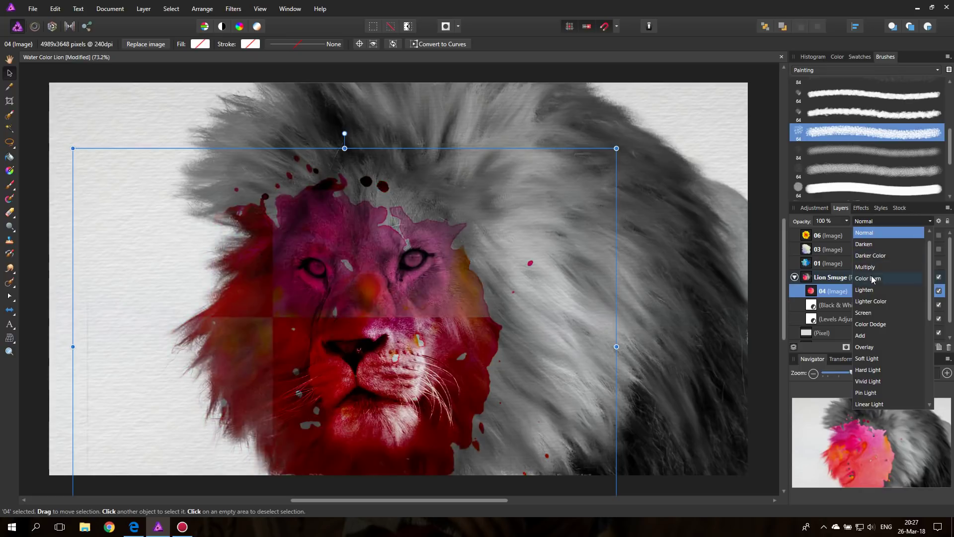
pyautogui.click(873, 292)
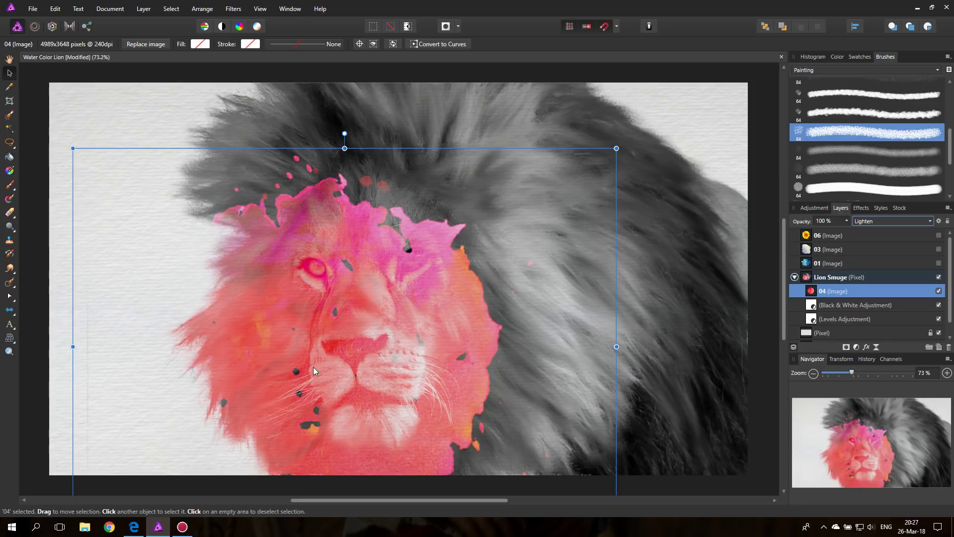
# Step: Set the nested 04 texture's blend mode to Screen and shift it slightly left and down over the lion's face
pyautogui.click(868, 226)
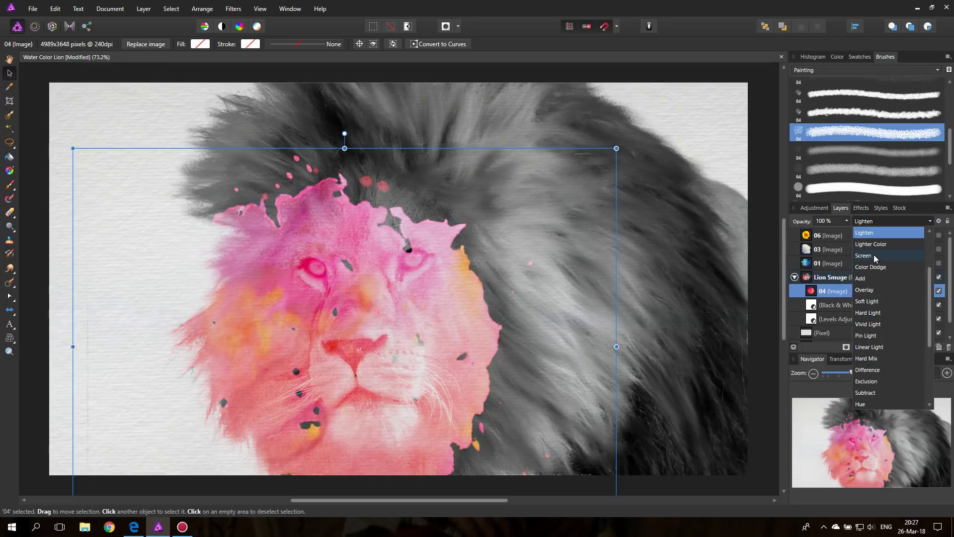
pyautogui.click(874, 257)
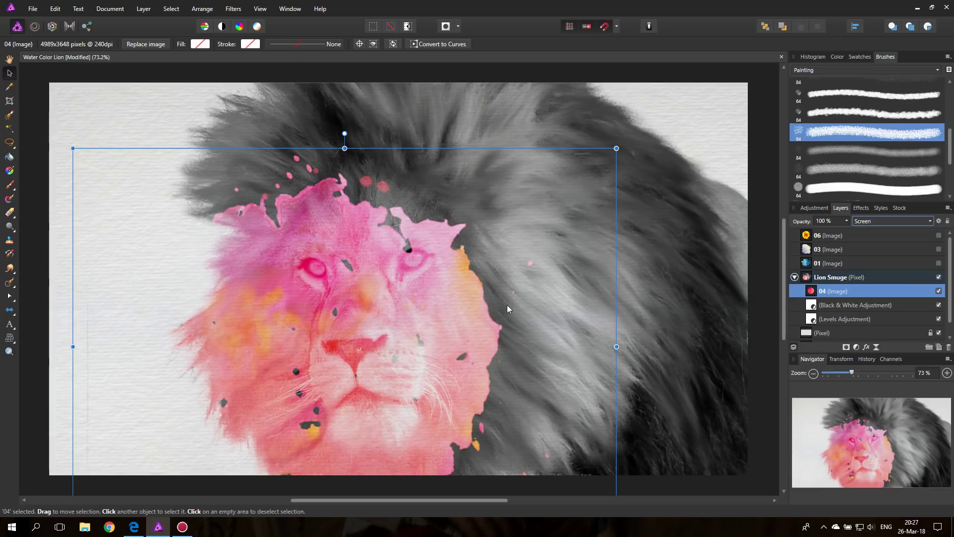
pyautogui.moveTo(298, 270); pyautogui.dragTo(323, 282)
# Step: Try the Overlay blend mode on the 04 texture and enlarge it beyond the lion's face
pyautogui.click(892, 220)
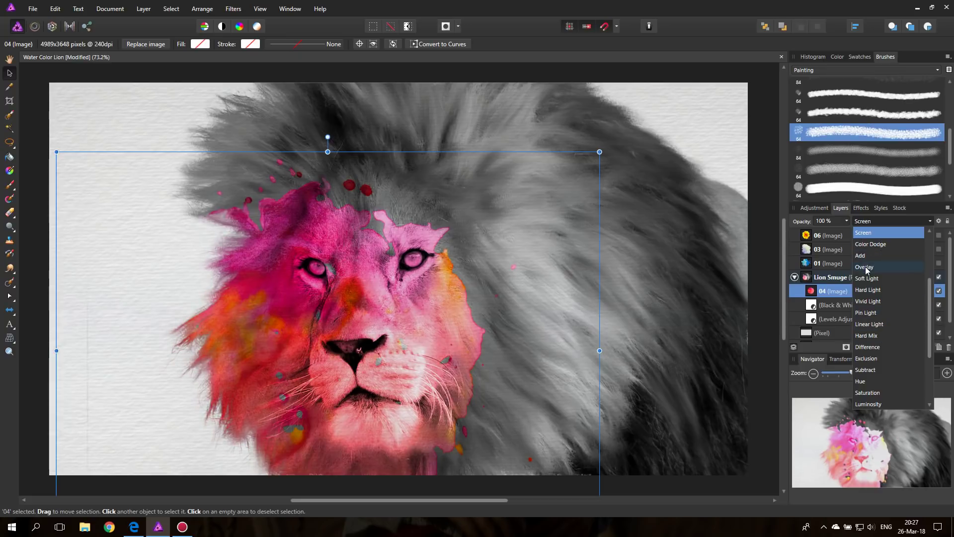
pyautogui.click(866, 268)
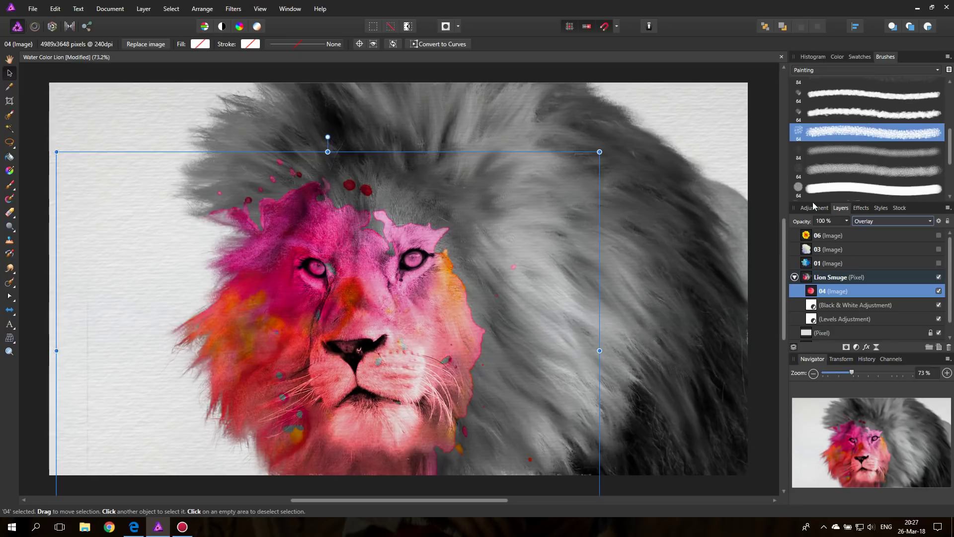
pyautogui.moveTo(599, 151); pyautogui.dragTo(682, 91)
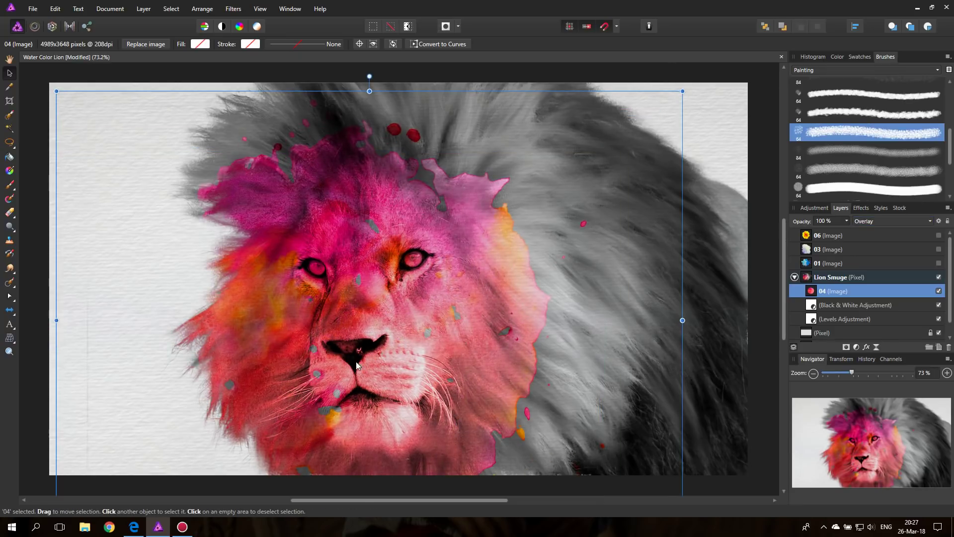
# Step: Set the 04 texture to Screen and scale it down so its edge runs along the far side of the face
pyautogui.click(885, 220)
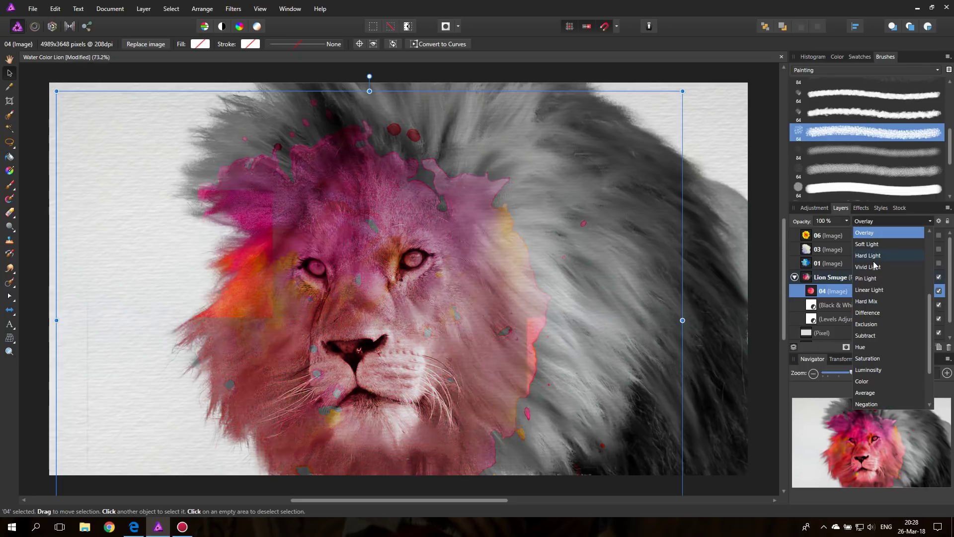
pyautogui.click(874, 267)
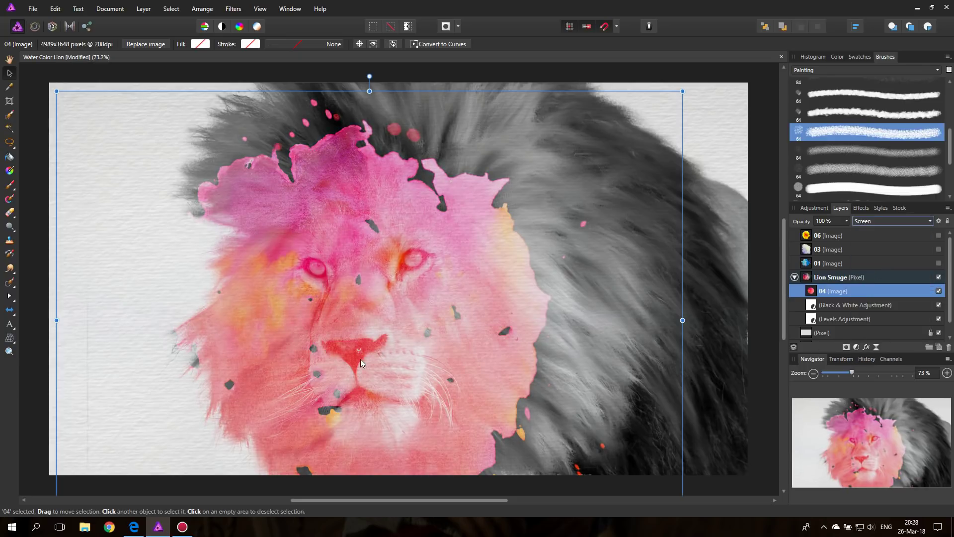
pyautogui.moveTo(683, 91); pyautogui.dragTo(617, 139)
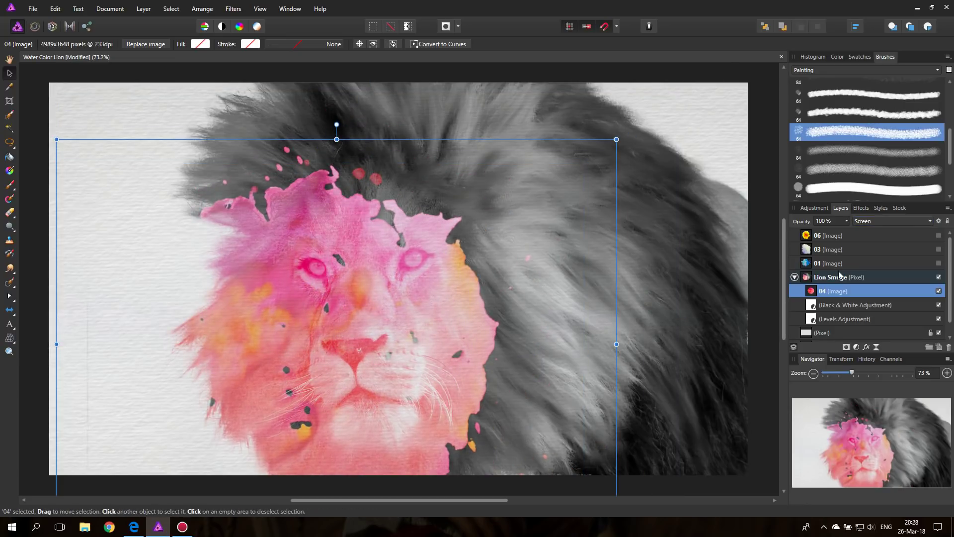
# Step: Show the blue 01 texture, set its blend mode to Screen and move it off the face onto the right side of the mane
pyautogui.click(809, 264)
pyautogui.click(941, 263)
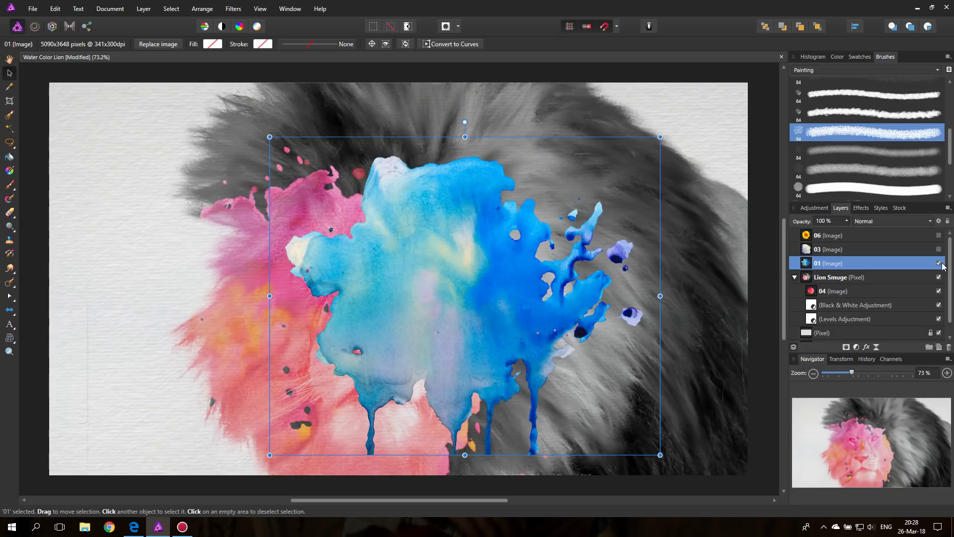
pyautogui.click(870, 225)
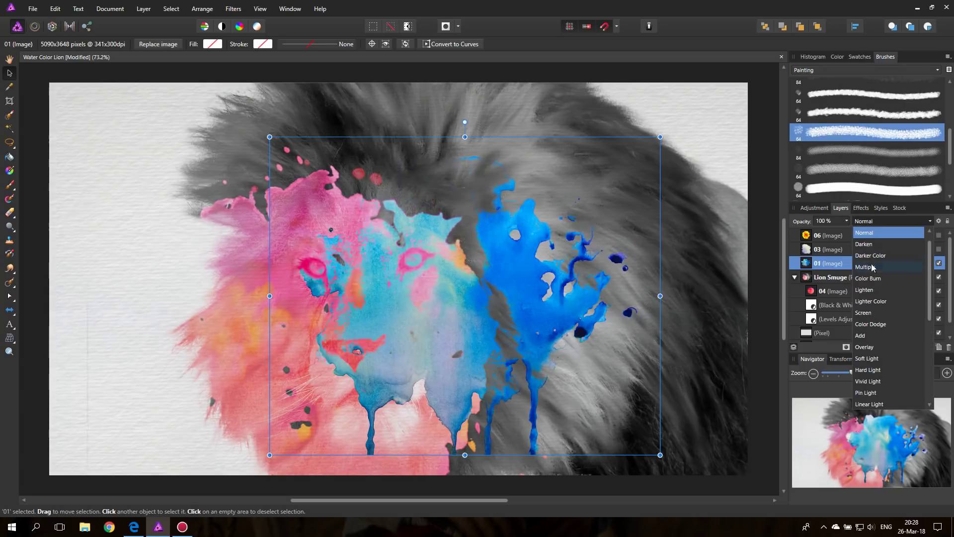
pyautogui.click(869, 315)
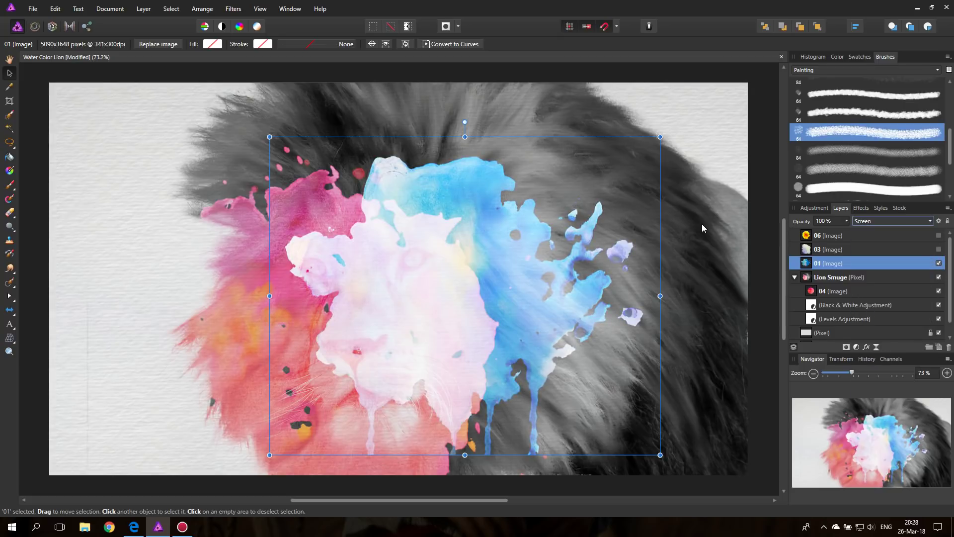
pyautogui.moveTo(481, 203); pyautogui.dragTo(597, 243)
# Step: Try the Overlay blend mode on the 01 texture and shift it further right and slightly up on the mane
pyautogui.click(886, 221)
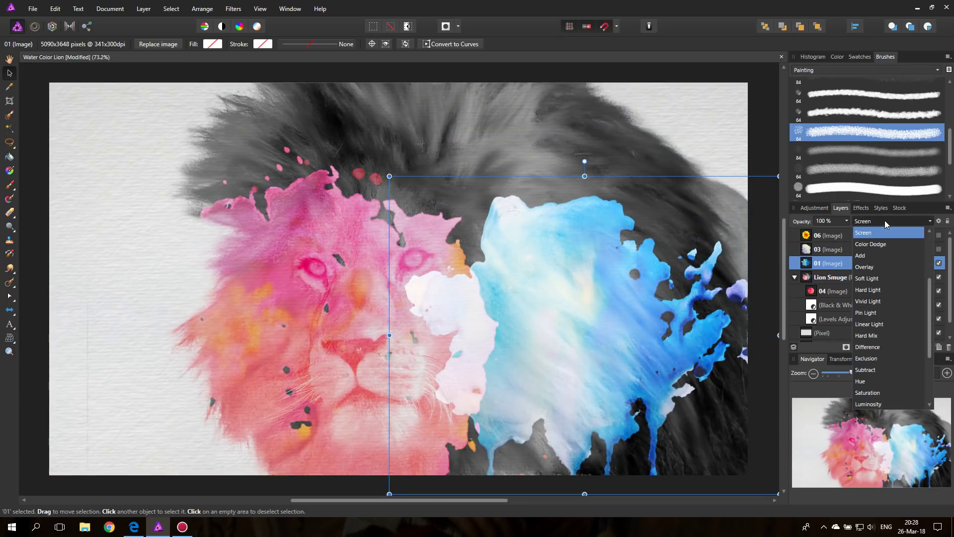
pyautogui.click(867, 268)
pyautogui.moveTo(560, 276); pyautogui.dragTo(607, 260)
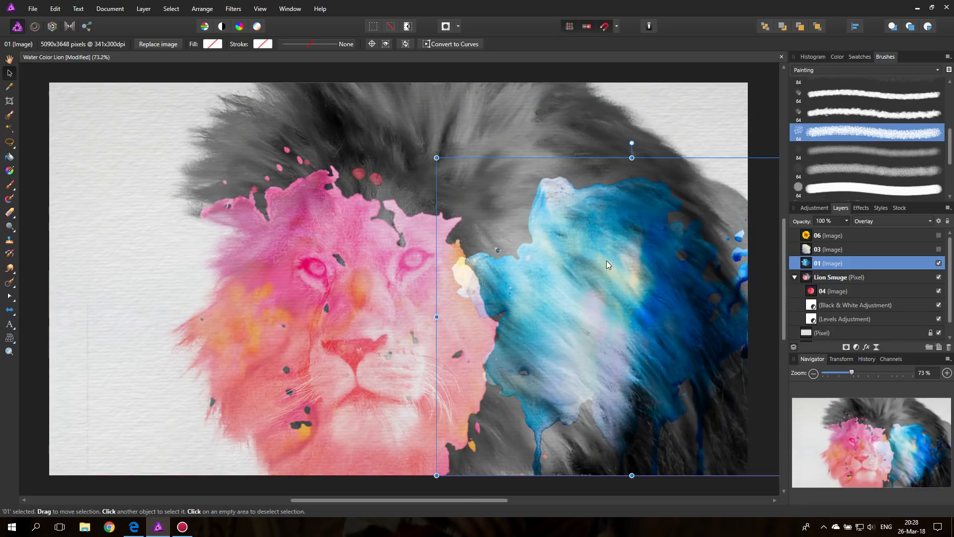
# Step: Set the 01 texture's blend mode to Lighten and nest it inside the Lion Smuge layer
pyautogui.click(898, 222)
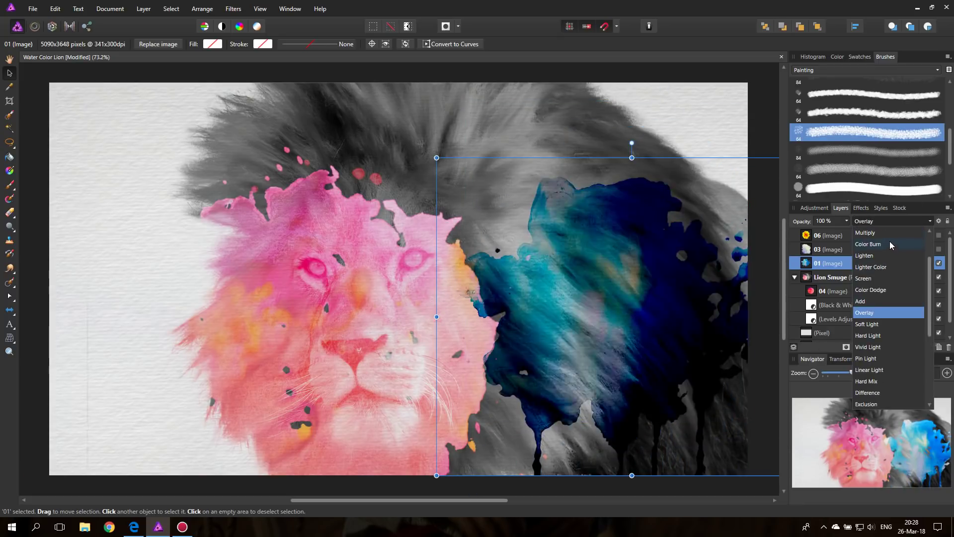
pyautogui.click(871, 256)
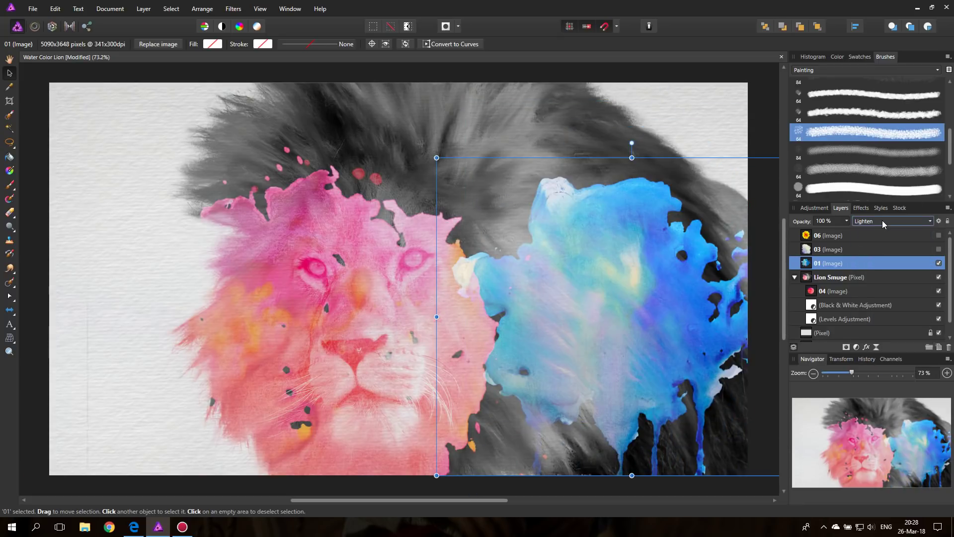
pyautogui.moveTo(814, 266); pyautogui.dragTo(818, 284)
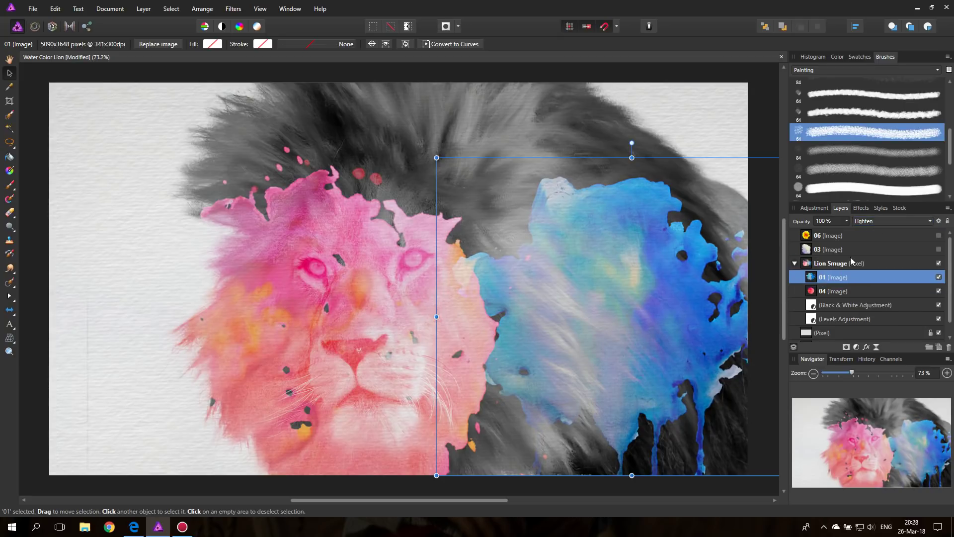
# Step: Try the Screen blend mode on the nested 01 texture and nudge it right and down, clear of the face
pyautogui.click(882, 223)
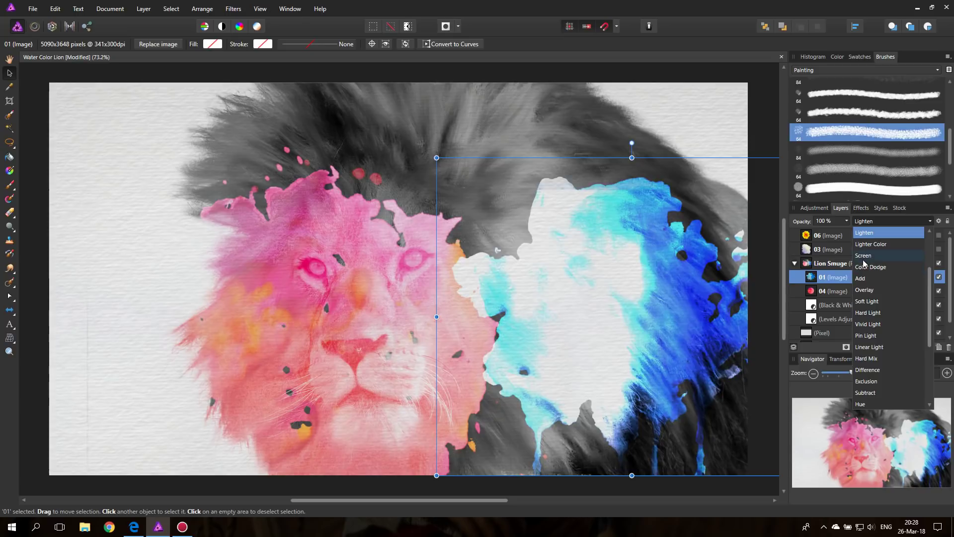
pyautogui.click(864, 256)
pyautogui.moveTo(550, 291); pyautogui.dragTo(579, 306)
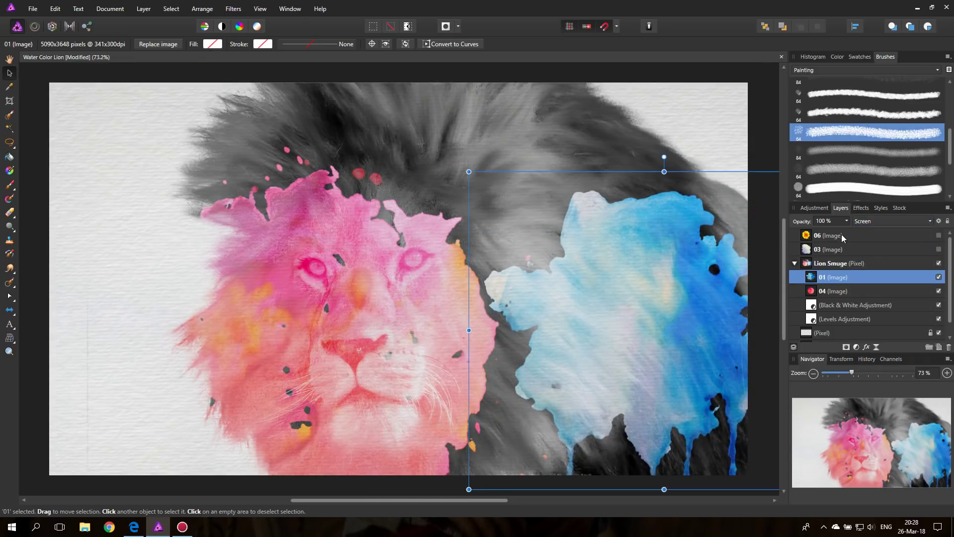
# Step: Set the 01 texture to Hard Light and enlarge it to cover the lower right mane up to the muzzle, leaving nothing selected
pyautogui.click(874, 221)
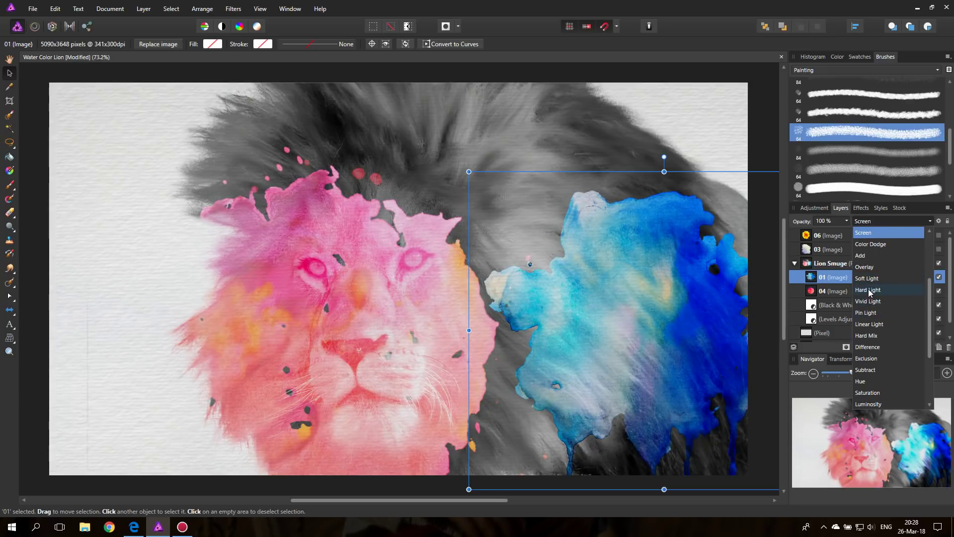
pyautogui.click(869, 292)
pyautogui.moveTo(621, 285); pyautogui.dragTo(515, 236)
pyautogui.moveTo(374, 128); pyautogui.dragTo(246, 26)
pyautogui.moveTo(594, 232); pyautogui.dragTo(725, 392)
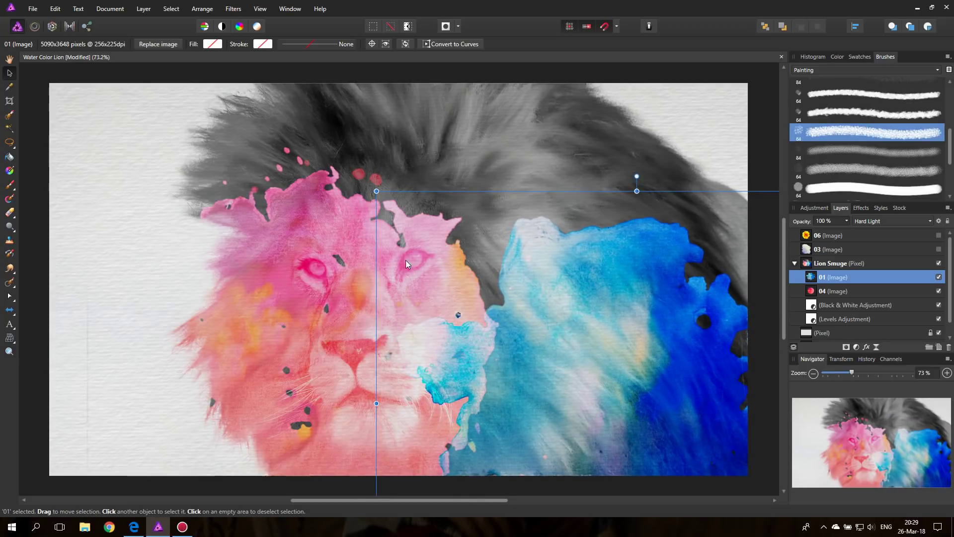
pyautogui.click(81, 219)
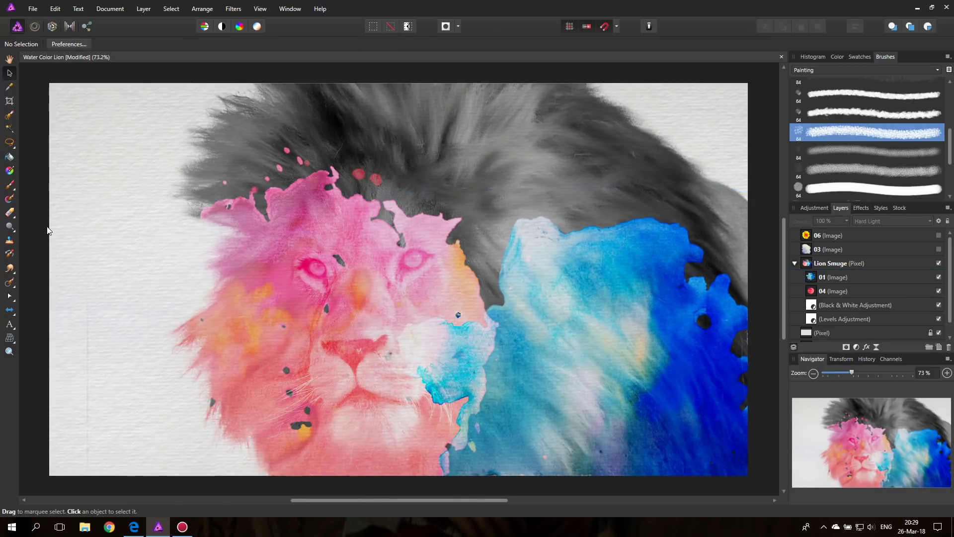
# Step: Set the lion's Levels adjustment to a black level of 7% and a white level of 67%
pyautogui.click(815, 306)
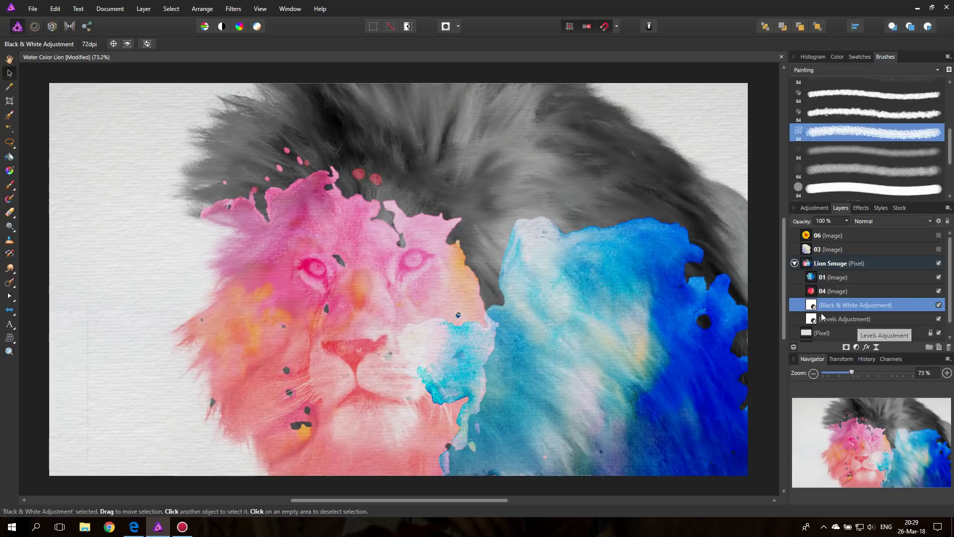
pyautogui.doubleClick(811, 319)
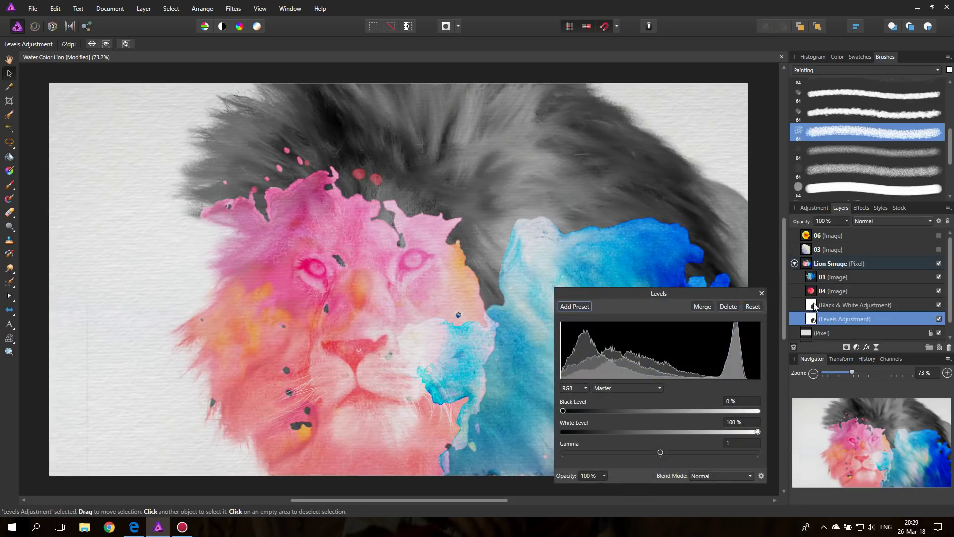
pyautogui.moveTo(608, 294); pyautogui.dragTo(609, 189)
pyautogui.moveTo(567, 312)
pyautogui.mouseDown()
pyautogui.moveTo(592, 309)
pyautogui.moveTo(584, 309)
pyautogui.mouseUp()
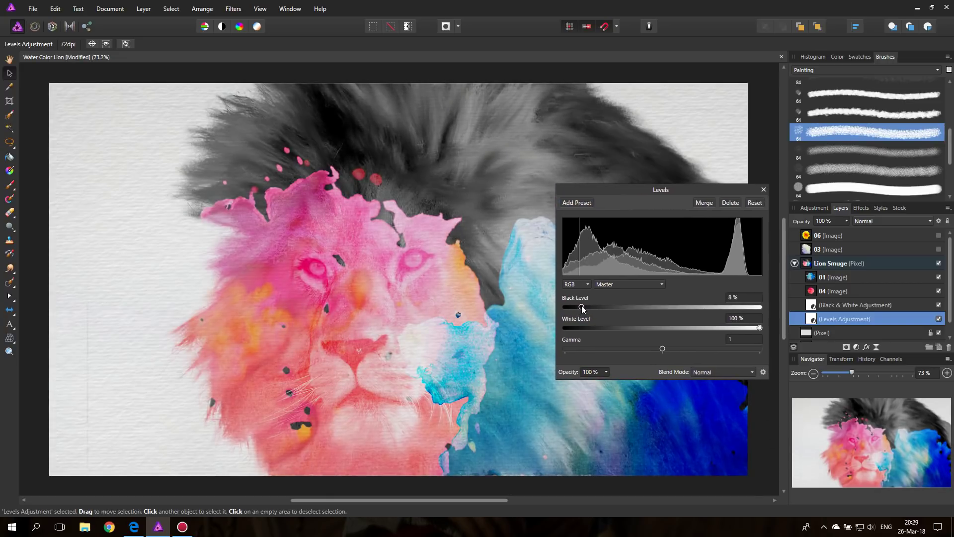
pyautogui.moveTo(755, 330)
pyautogui.mouseDown()
pyautogui.moveTo(694, 328)
pyautogui.moveTo(712, 328)
pyautogui.mouseUp()
pyautogui.moveTo(618, 192); pyautogui.dragTo(728, 116)
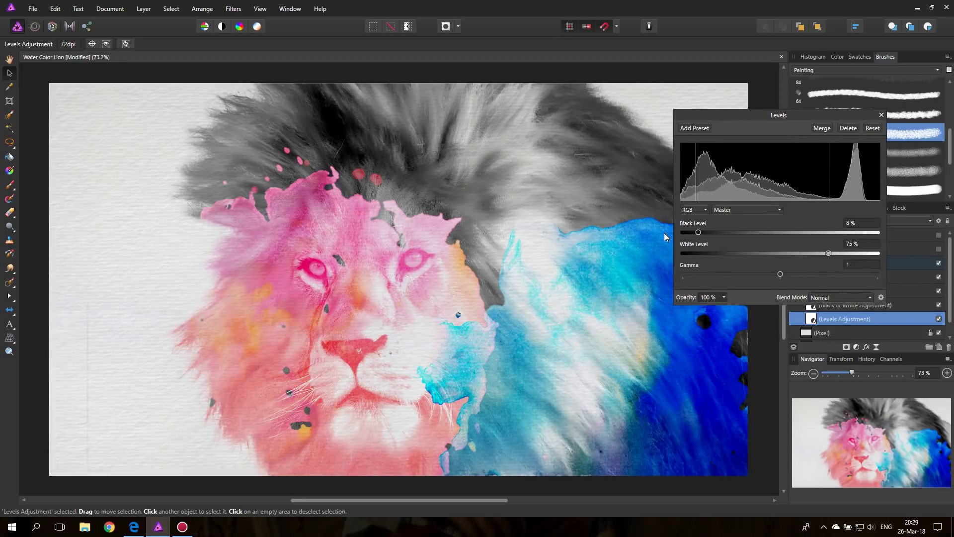
pyautogui.moveTo(698, 232)
pyautogui.mouseDown()
pyautogui.moveTo(735, 234)
pyautogui.moveTo(698, 232)
pyautogui.mouseUp()
pyautogui.moveTo(824, 254)
pyautogui.mouseDown()
pyautogui.moveTo(777, 254)
pyautogui.moveTo(792, 254)
pyautogui.mouseUp()
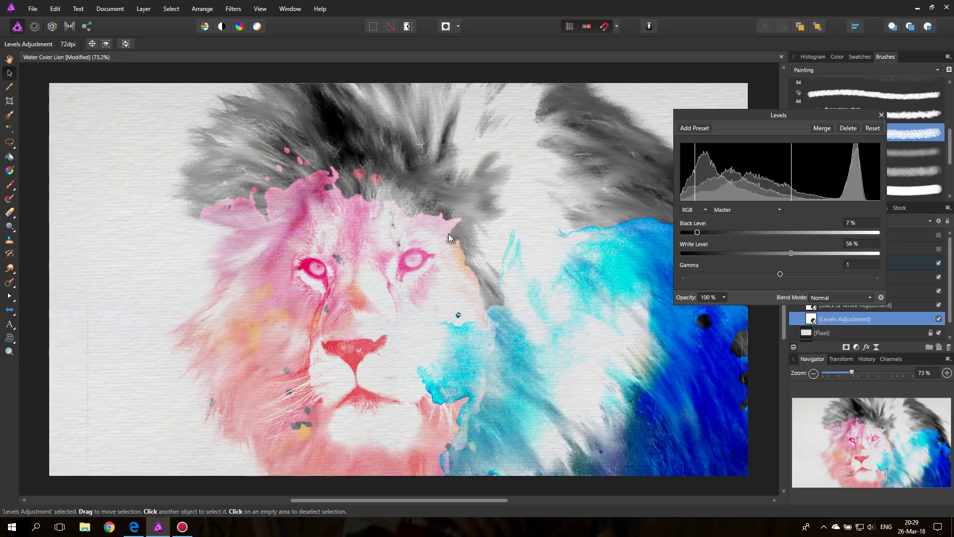
pyautogui.moveTo(792, 254)
pyautogui.mouseDown()
pyautogui.moveTo(836, 254)
pyautogui.moveTo(815, 255)
pyautogui.mouseUp()
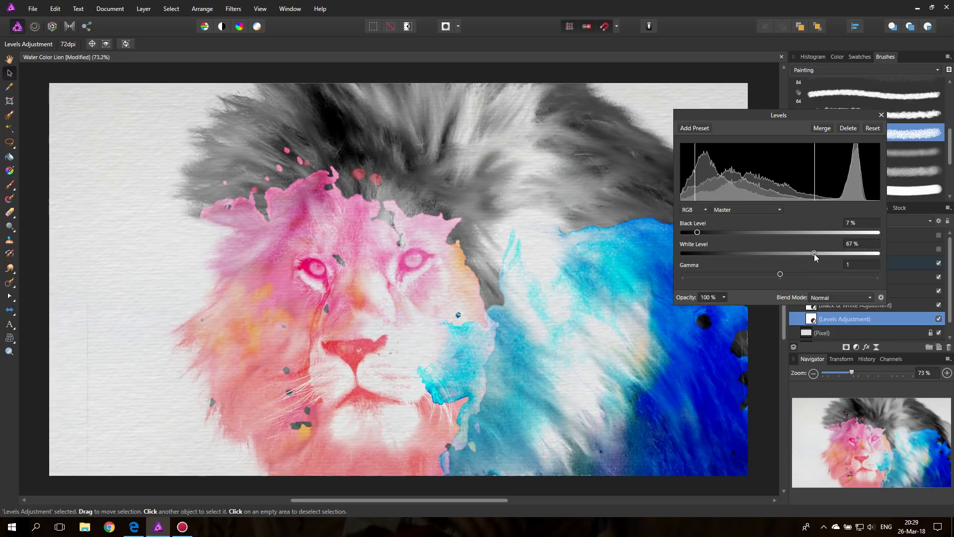
pyautogui.click(881, 116)
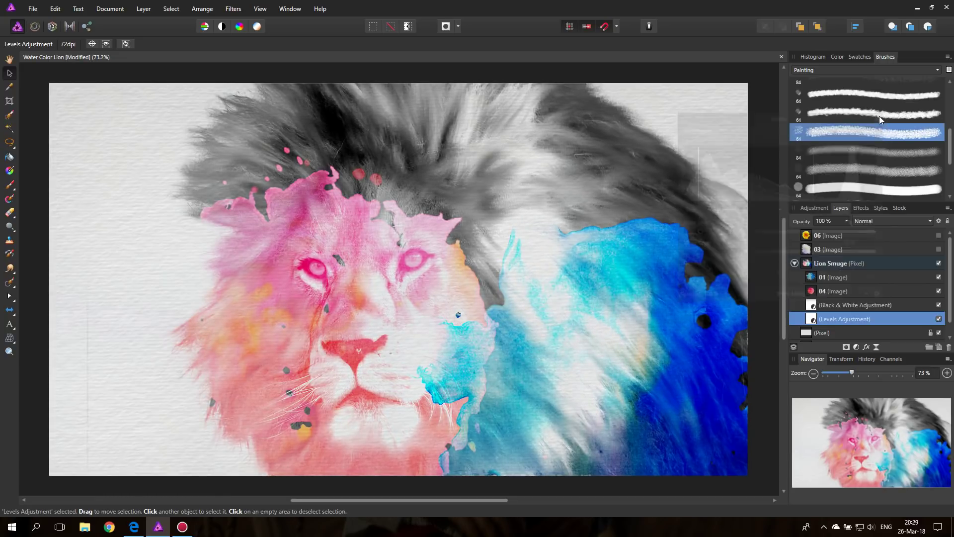
# Step: Raise the magenta, cyan, green and blue values and fine-tune red in the lion's Black & White adjustment
pyautogui.doubleClick(814, 304)
pyautogui.moveTo(762, 107); pyautogui.dragTo(683, 186)
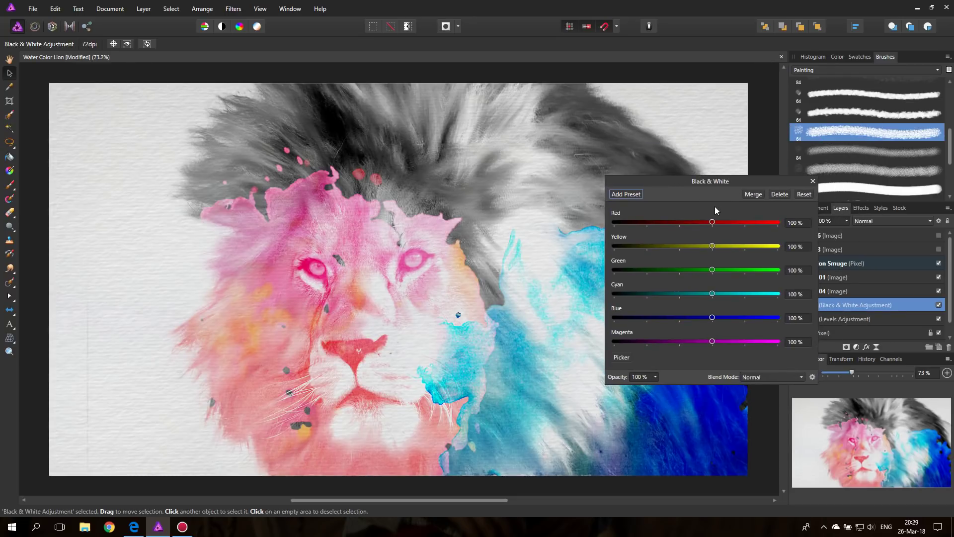
pyautogui.moveTo(713, 222); pyautogui.dragTo(719, 256)
pyautogui.moveTo(713, 341); pyautogui.dragTo(738, 343)
pyautogui.moveTo(713, 294); pyautogui.dragTo(769, 301)
pyautogui.moveTo(714, 271); pyautogui.dragTo(740, 275)
pyautogui.moveTo(712, 317); pyautogui.dragTo(736, 318)
pyautogui.click(814, 181)
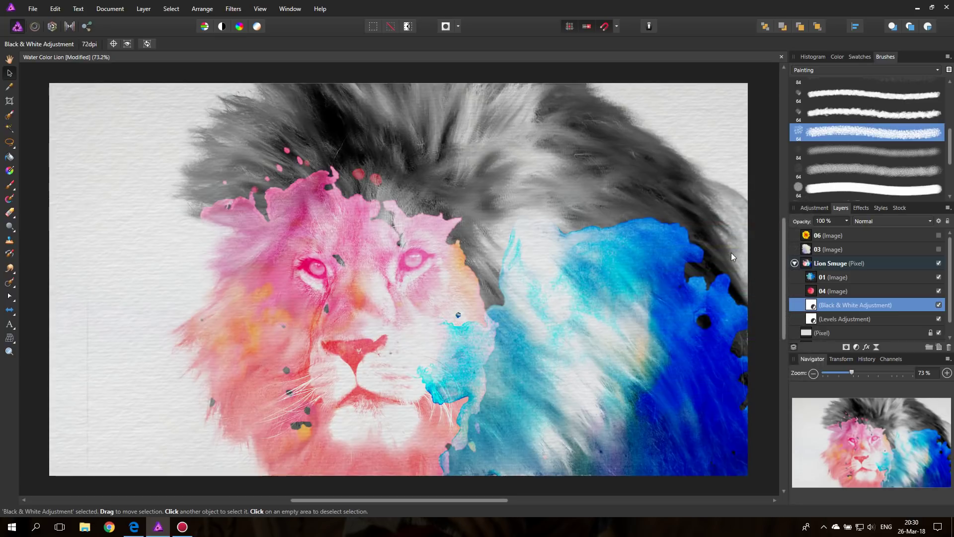
# Step: Show the yellow 06 texture, move it over the forehead and upper mane, and nest it above 01 inside the Lion Smuge layer
pyautogui.click(810, 235)
pyautogui.moveTo(809, 264); pyautogui.dragTo(811, 273)
pyautogui.moveTo(521, 247)
pyautogui.mouseDown()
pyautogui.moveTo(515, 131)
pyautogui.moveTo(366, 98)
pyautogui.moveTo(392, 185)
pyautogui.mouseUp()
pyautogui.click(887, 221)
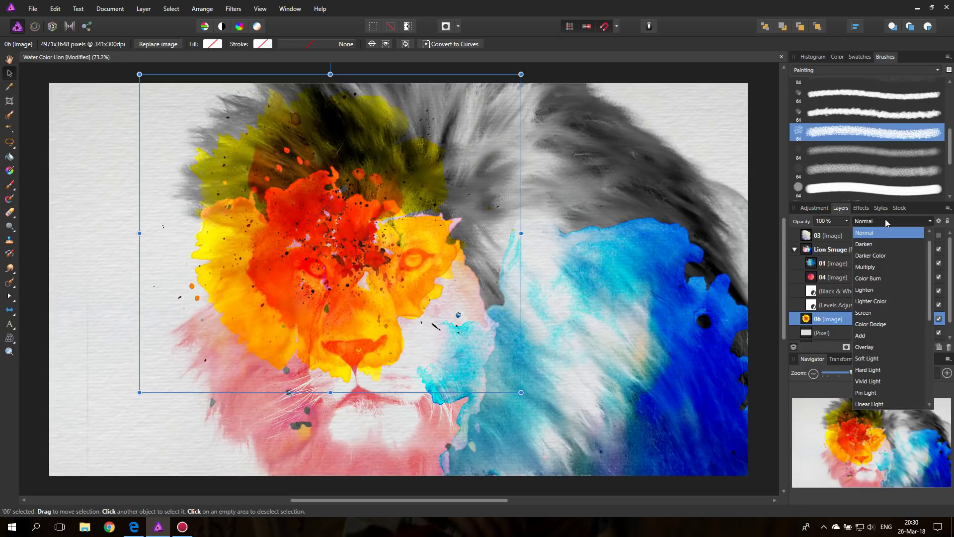
pyautogui.click(886, 218)
pyautogui.moveTo(818, 318); pyautogui.dragTo(814, 264)
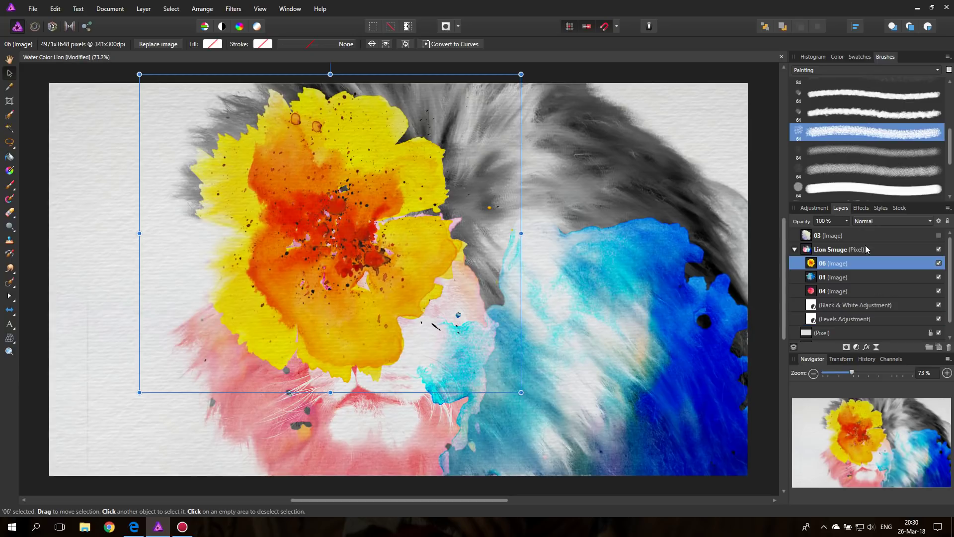
# Step: Set the 06 texture to Lighten, then enlarge and tilt it counterclockwise to cover the upper mane and face
pyautogui.click(857, 219)
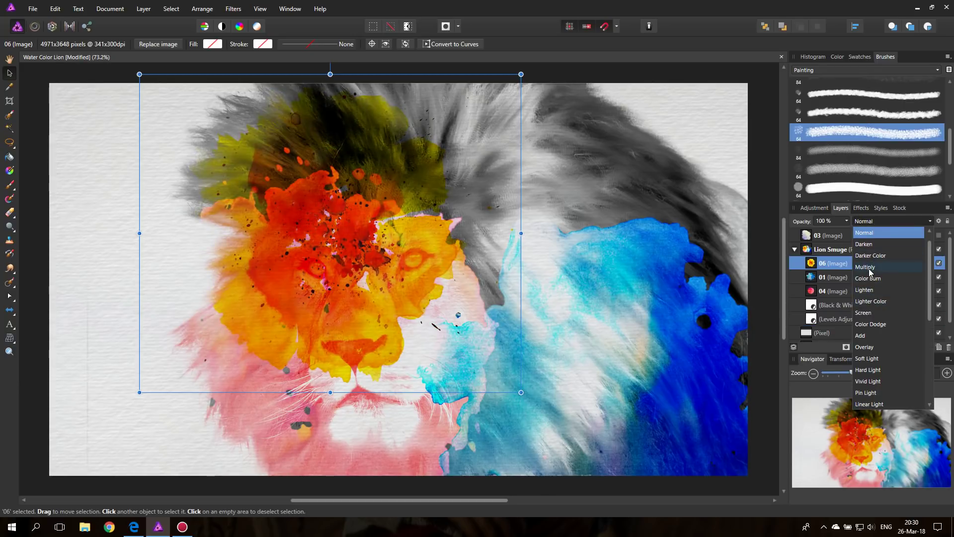
pyautogui.click(866, 290)
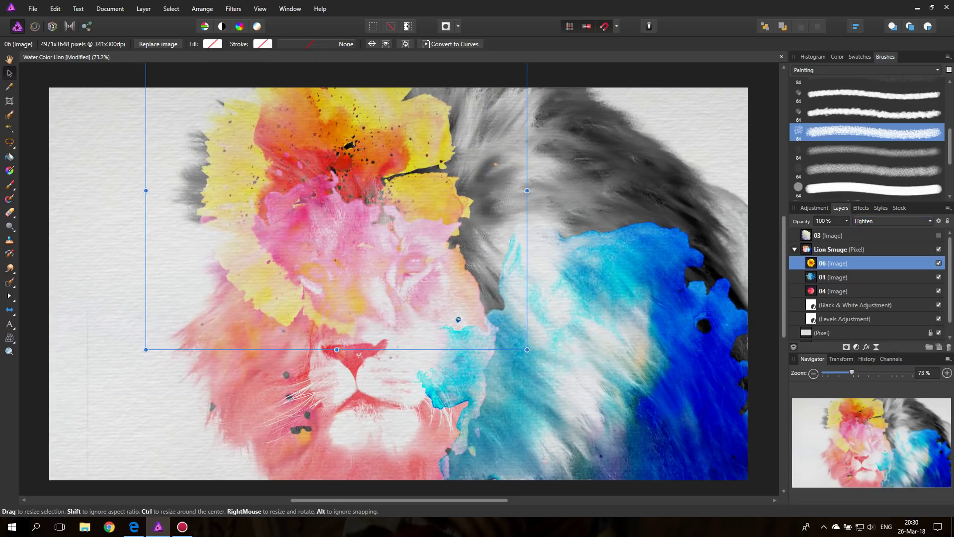
pyautogui.moveTo(527, 349); pyautogui.dragTo(641, 440)
pyautogui.moveTo(483, 271); pyautogui.dragTo(470, 248)
pyautogui.moveTo(648, 414); pyautogui.dragTo(597, 472)
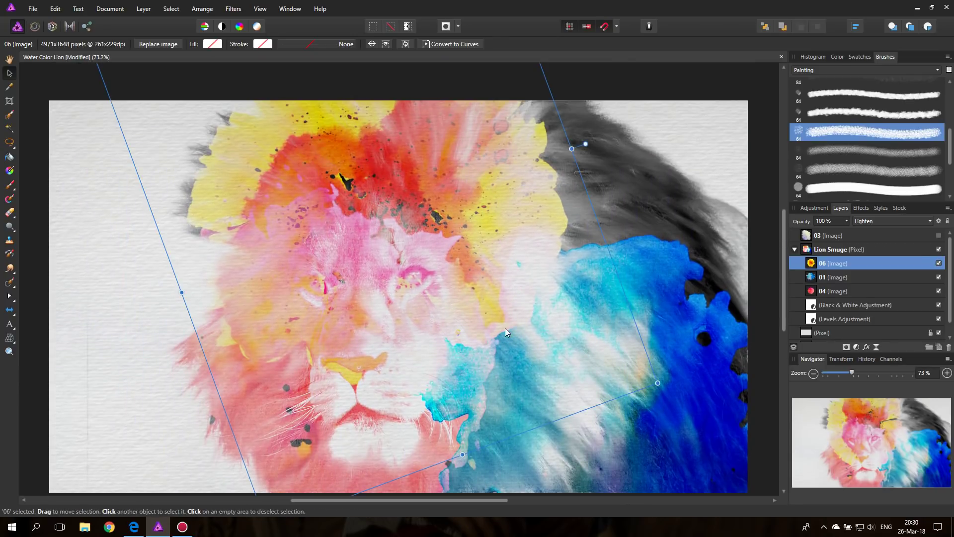
# Step: Move the 06 texture up over the lion's upper mane and set its blend mode to Pin Light
pyautogui.moveTo(505, 328); pyautogui.dragTo(454, 201)
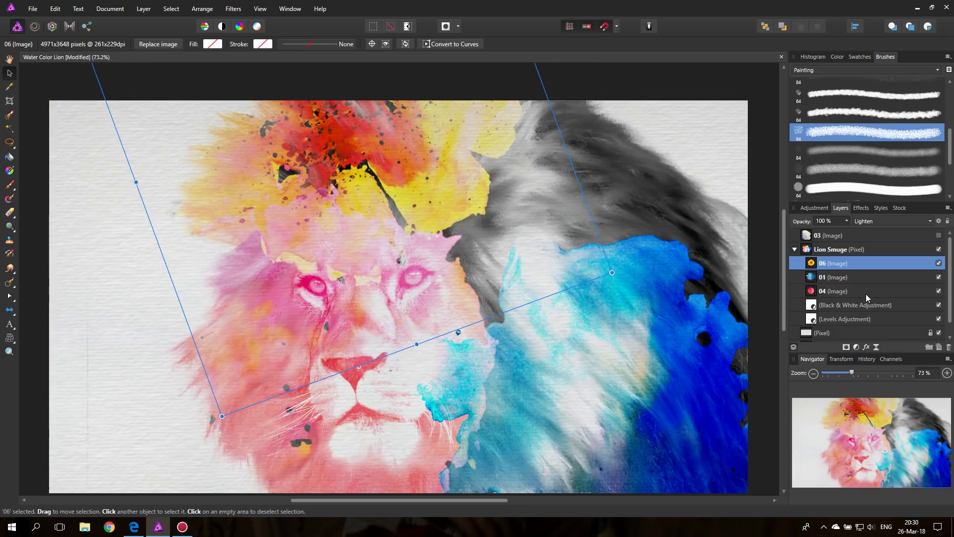
pyautogui.click(893, 220)
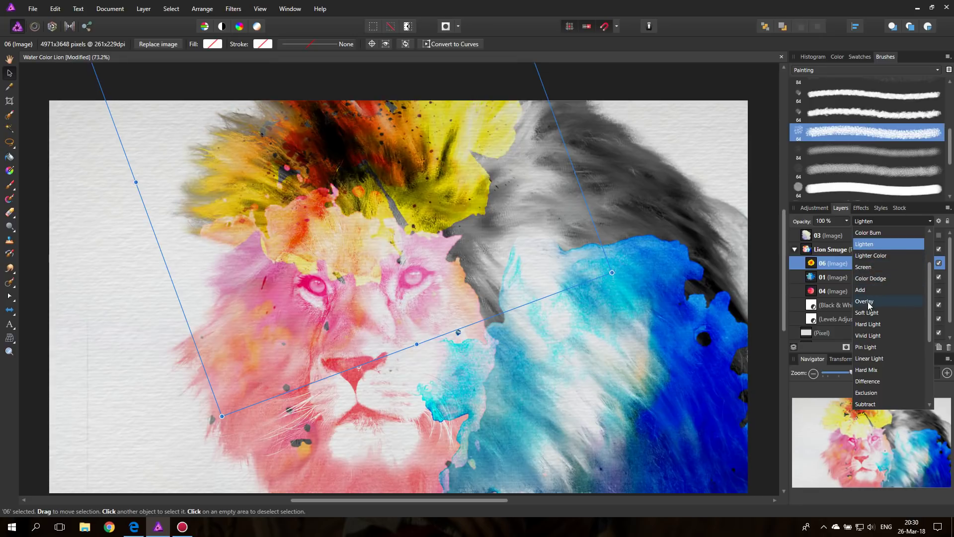
pyautogui.click(875, 349)
pyautogui.moveTo(432, 199)
pyautogui.mouseDown()
pyautogui.moveTo(439, 168)
pyautogui.moveTo(426, 204)
pyautogui.mouseUp()
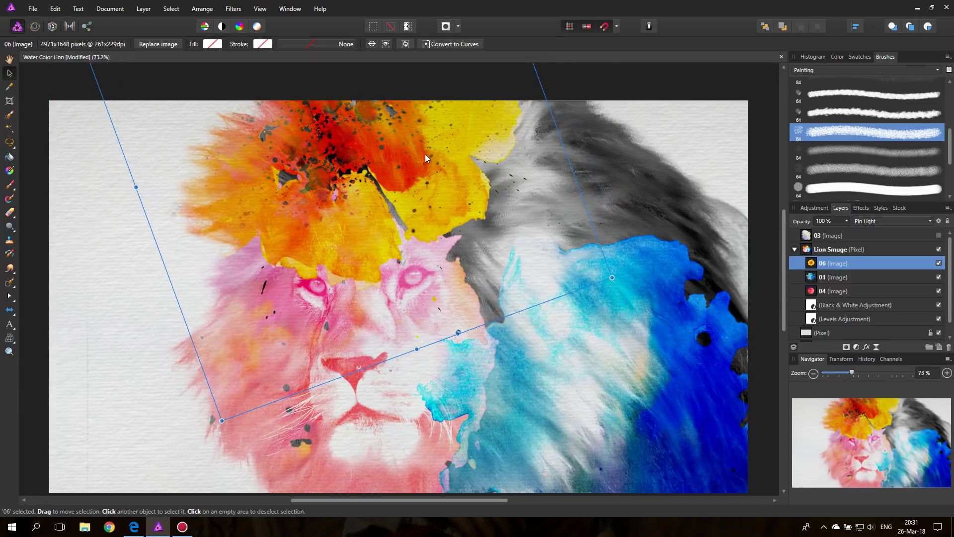
pyautogui.moveTo(346, 185)
pyautogui.mouseDown()
pyautogui.moveTo(344, 202)
pyautogui.moveTo(363, 177)
pyautogui.mouseUp()
# Step: Enlarge the 06 texture slightly, rotate it further counterclockwise, and reposition it across the forehead and upper mane
pyautogui.scroll(2, 368, 204)
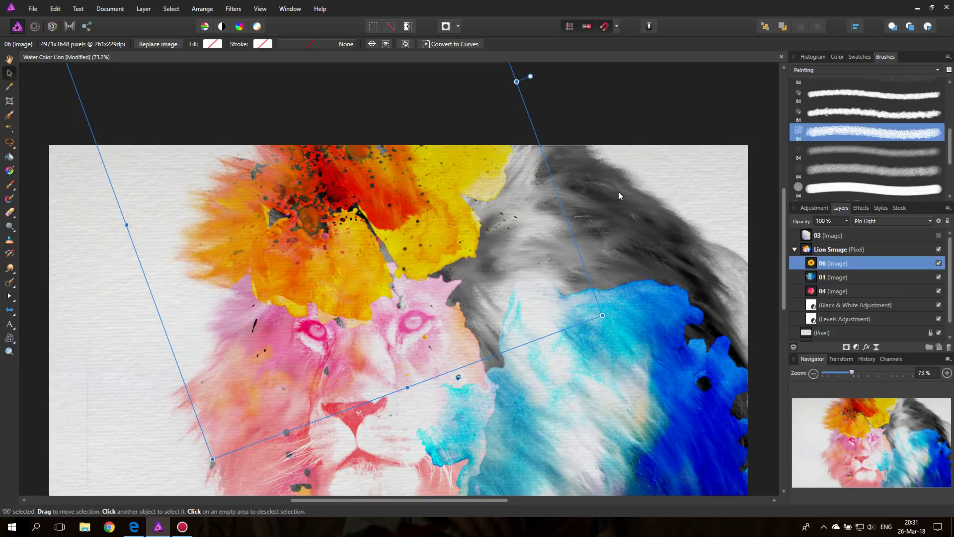
pyautogui.moveTo(602, 315); pyautogui.dragTo(655, 302)
pyautogui.moveTo(471, 257); pyautogui.dragTo(480, 227)
pyautogui.moveTo(213, 487); pyautogui.dragTo(359, 255)
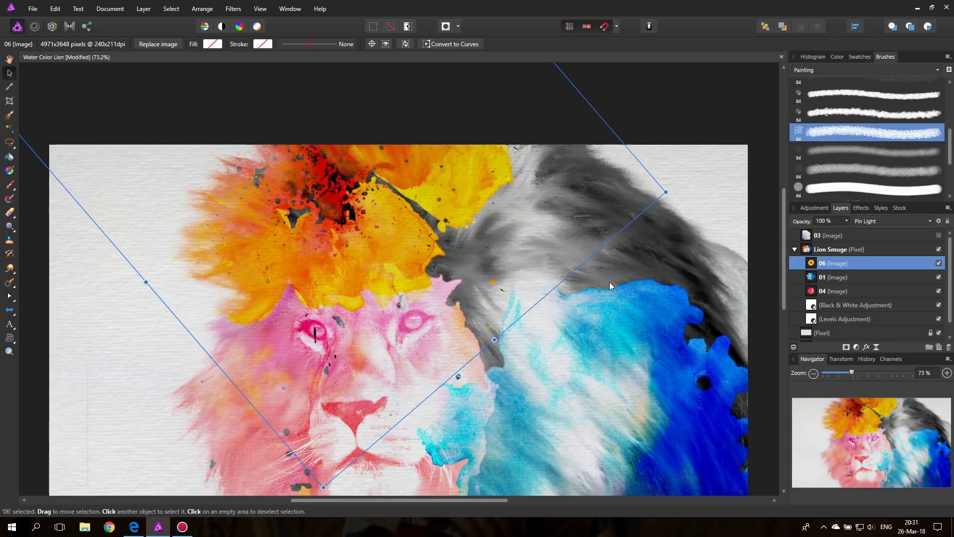
# Step: Rasterize the 06 texture and clean it up by inpainting the dark mane patches and erasing the black eye marks with a 62 px brush
pyautogui.rightClick(838, 266)
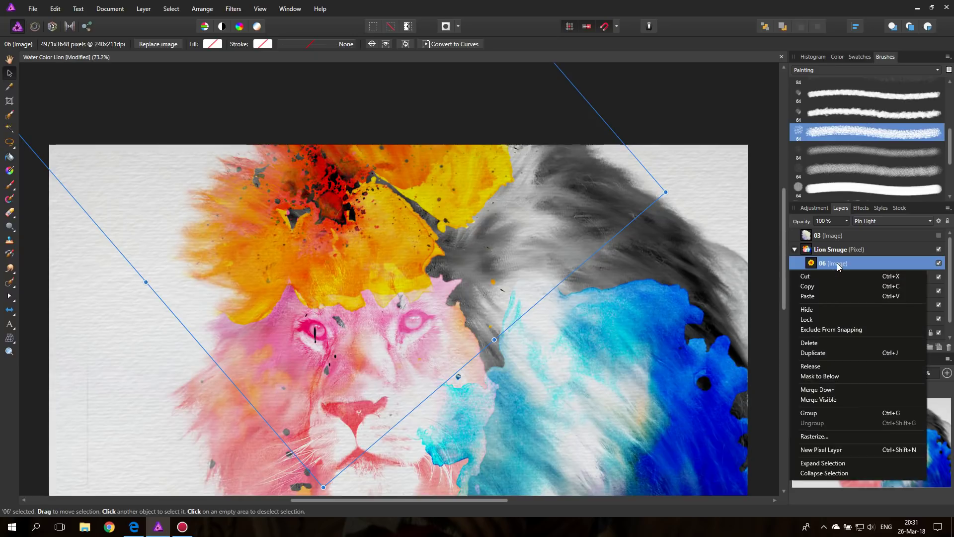
pyautogui.click(825, 435)
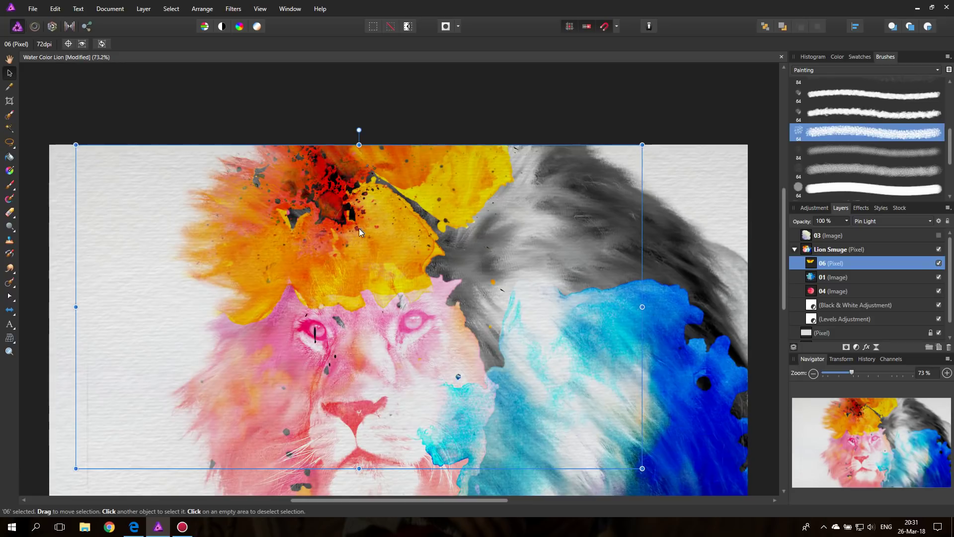
pyautogui.click(9, 282)
pyautogui.moveTo(286, 218); pyautogui.dragTo(351, 209)
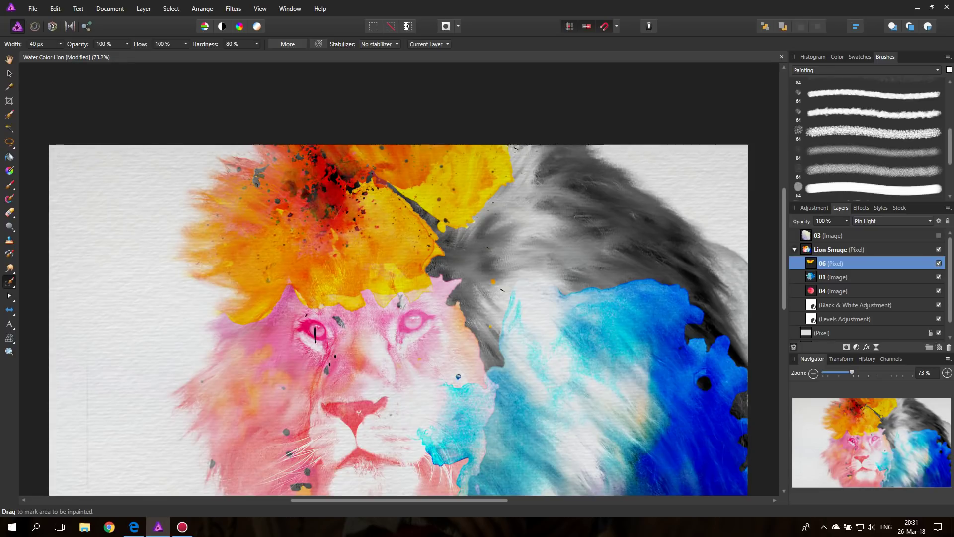
pyautogui.moveTo(390, 194); pyautogui.dragTo(442, 221)
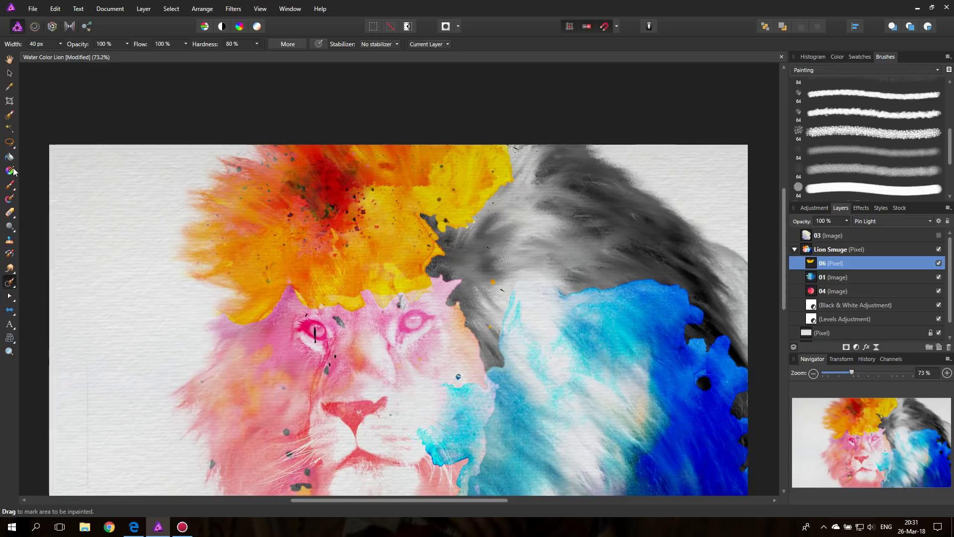
pyautogui.click(9, 213)
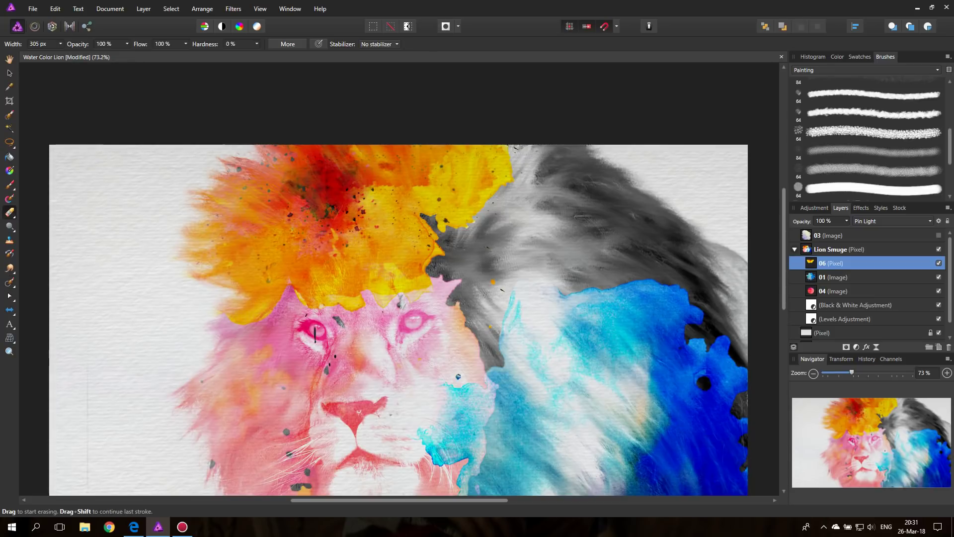
pyautogui.moveTo(60, 44); pyautogui.dragTo(47, 54)
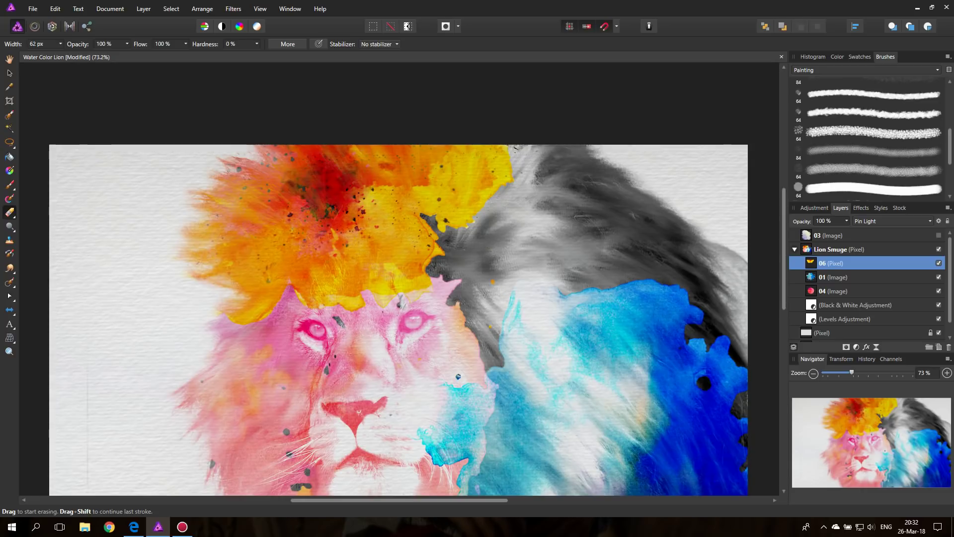
# Step: Select the 04 texture, enlarge it, and reposition it over the lion's face
pyautogui.click(9, 73)
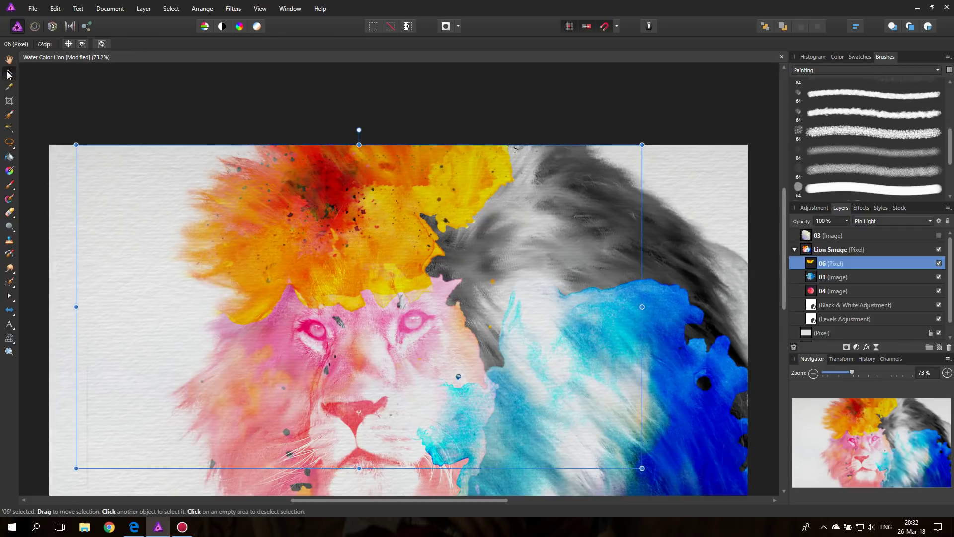
pyautogui.click(267, 408)
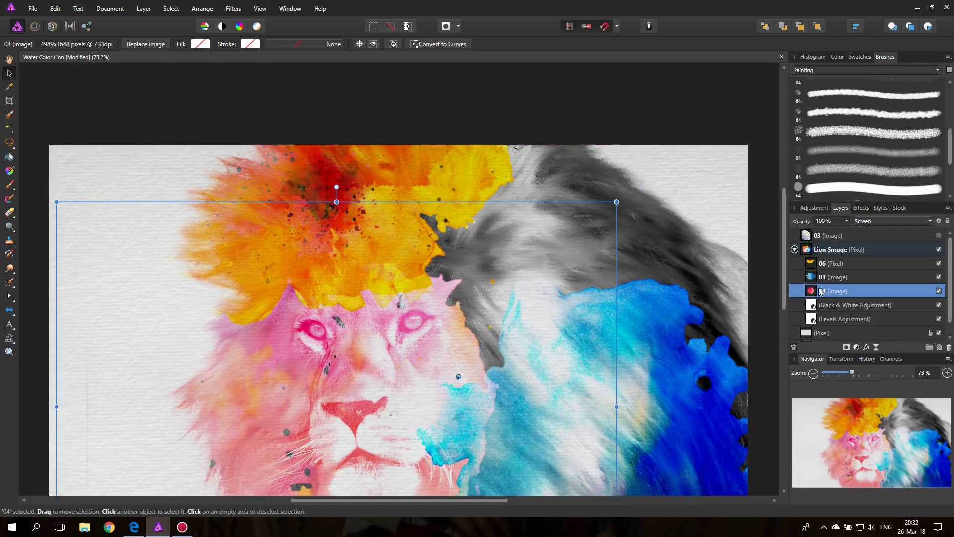
pyautogui.moveTo(415, 383)
pyautogui.mouseDown()
pyautogui.moveTo(395, 373)
pyautogui.moveTo(398, 386)
pyautogui.moveTo(408, 368)
pyautogui.mouseUp()
pyautogui.moveTo(607, 193); pyautogui.dragTo(674, 141)
pyautogui.moveTo(423, 337); pyautogui.dragTo(401, 347)
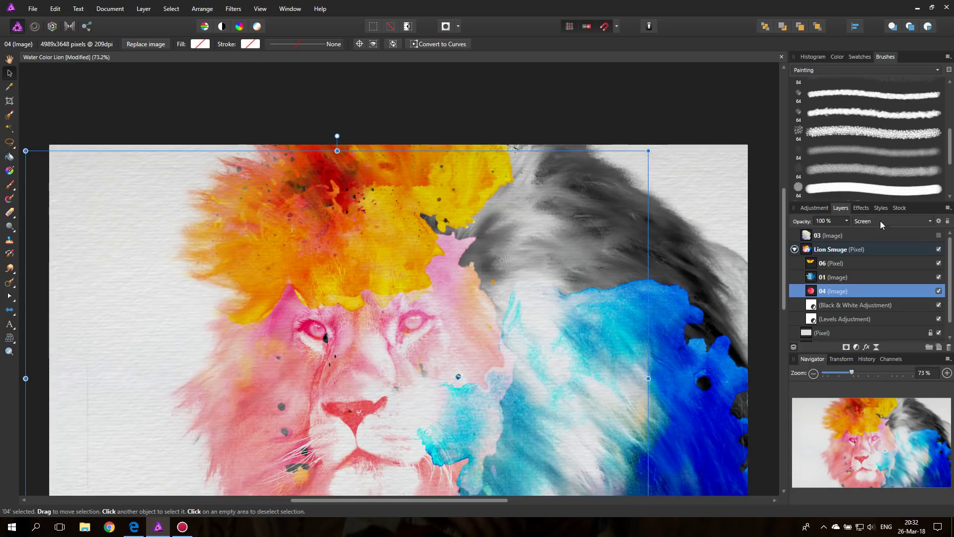
# Step: Rasterize the 04 texture and inpaint the dark spots on the pink mane and cheeks
pyautogui.rightClick(840, 292)
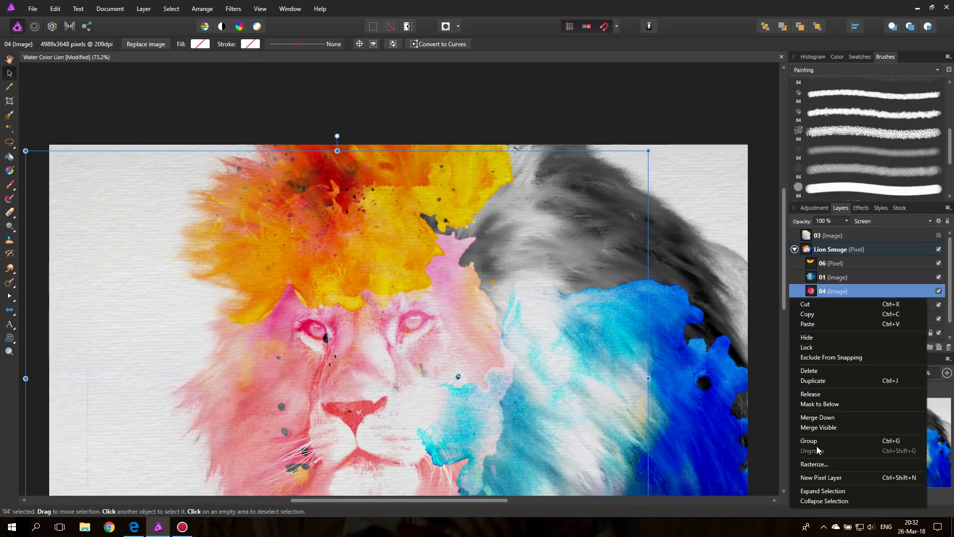
pyautogui.click(818, 464)
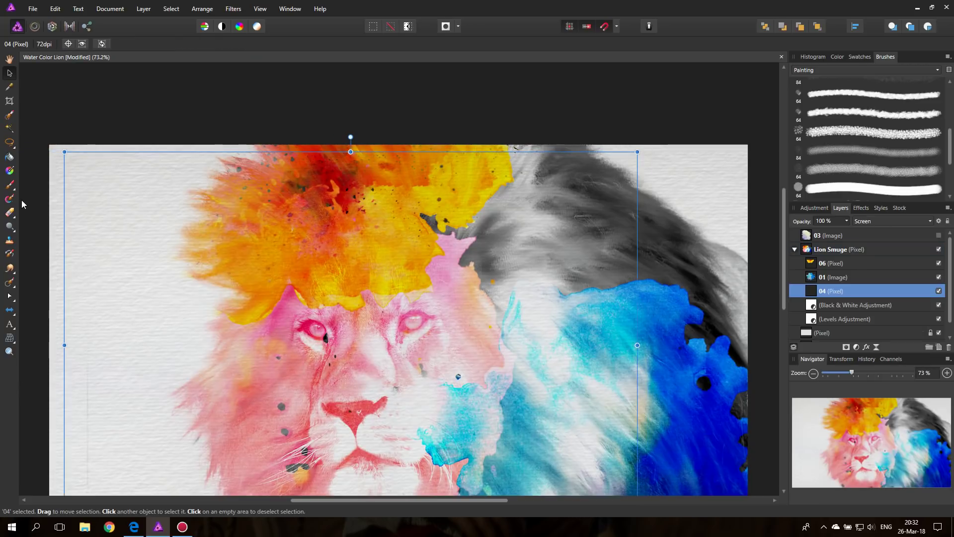
pyautogui.click(9, 282)
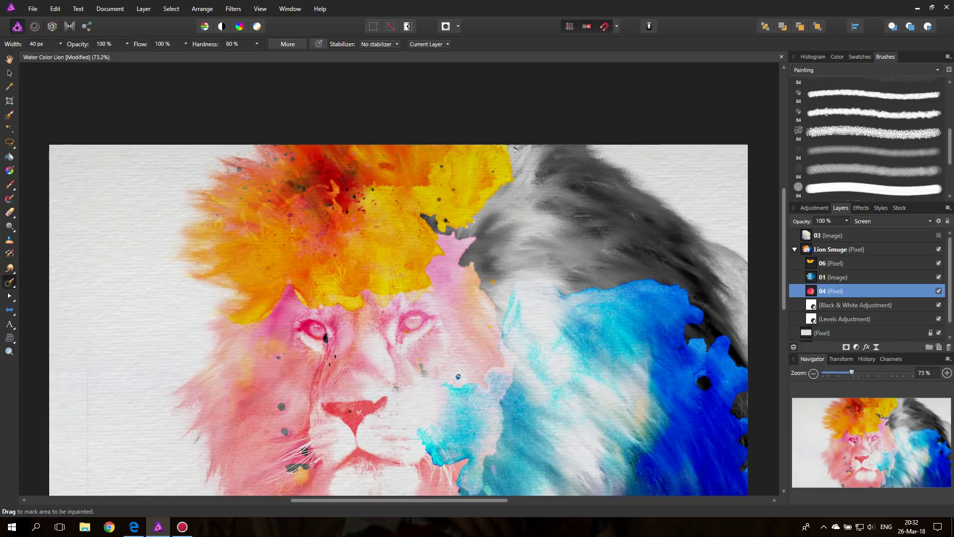
pyautogui.moveTo(285, 432); pyautogui.dragTo(282, 405)
pyautogui.moveTo(288, 469); pyautogui.dragTo(304, 467)
pyautogui.click(272, 353)
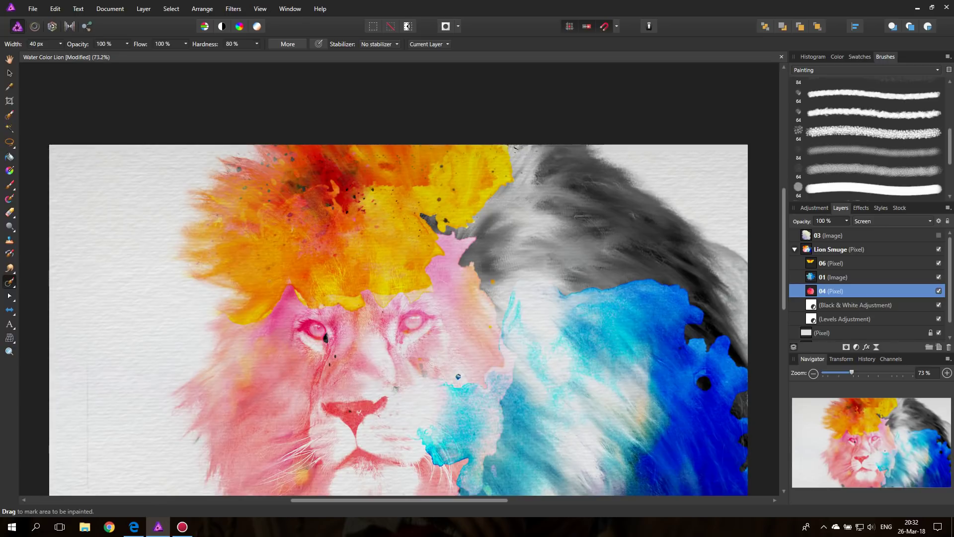
pyautogui.click(419, 366)
# Step: Place pink image 6 from the ArtisticPaintings folder above the 04 layer and save the document
pyautogui.scroll(-3, 398, 289)
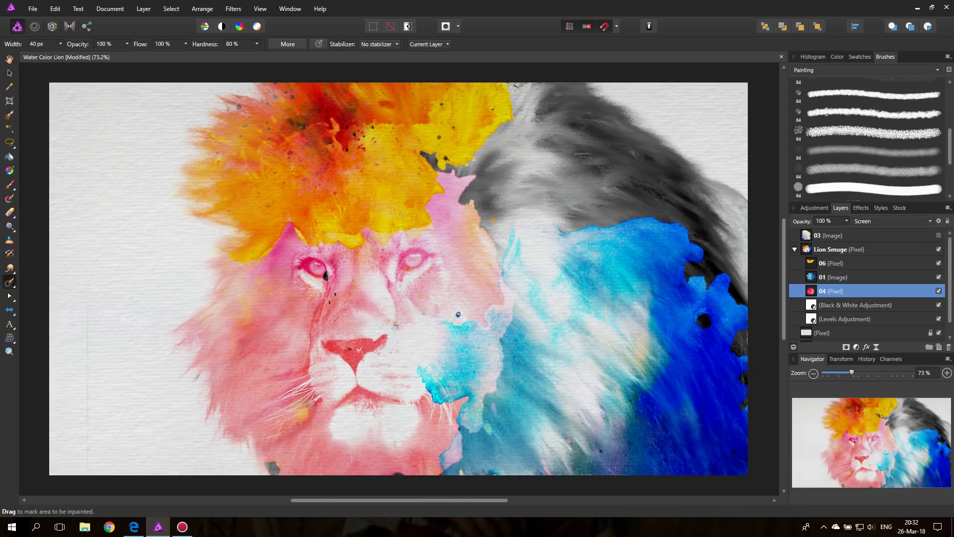
pyautogui.click(38, 11)
pyautogui.click(56, 205)
pyautogui.click(175, 101)
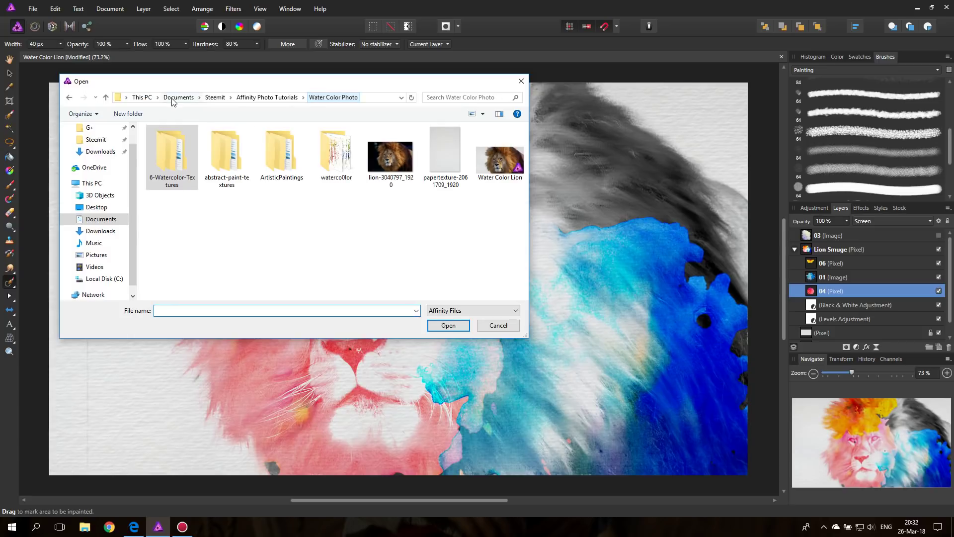
pyautogui.click(277, 158)
pyautogui.doubleClick(277, 158)
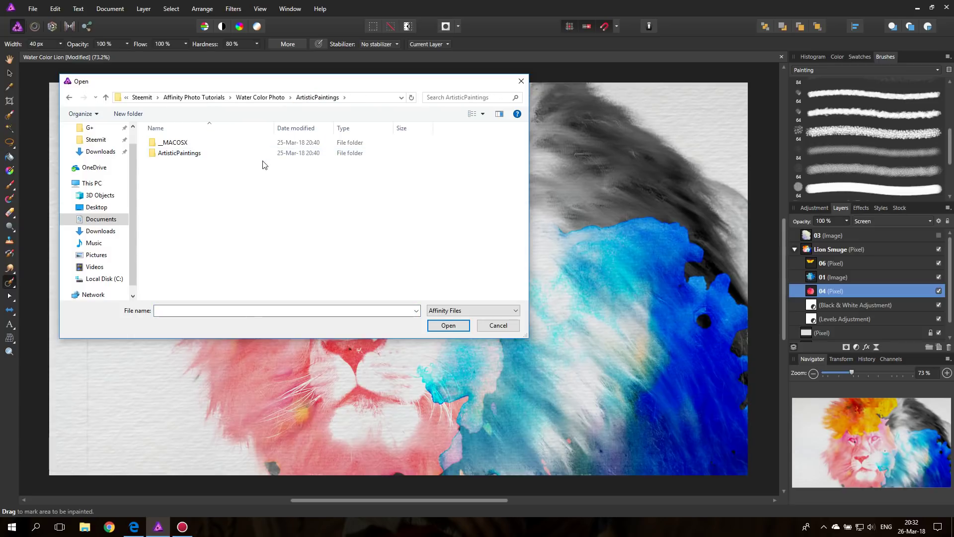
pyautogui.doubleClick(191, 157)
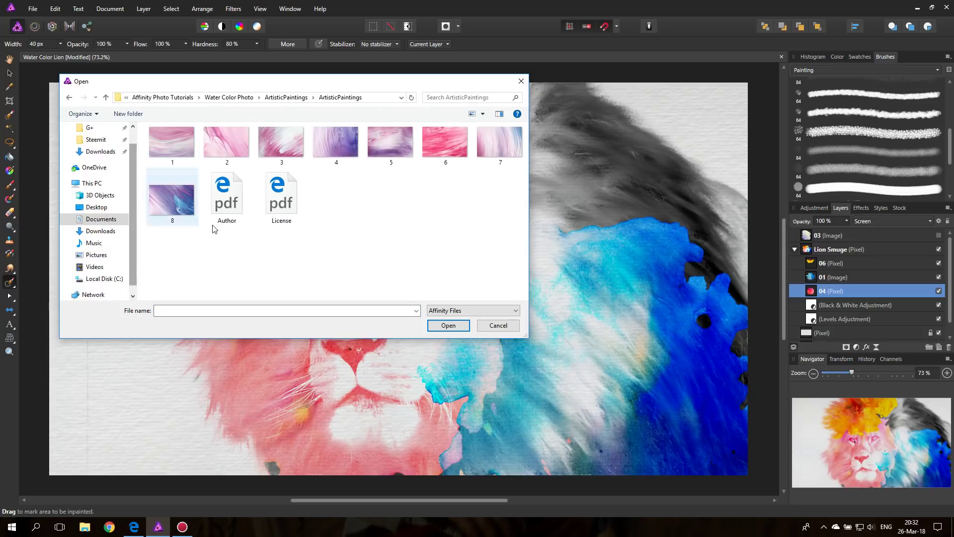
pyautogui.doubleClick(447, 147)
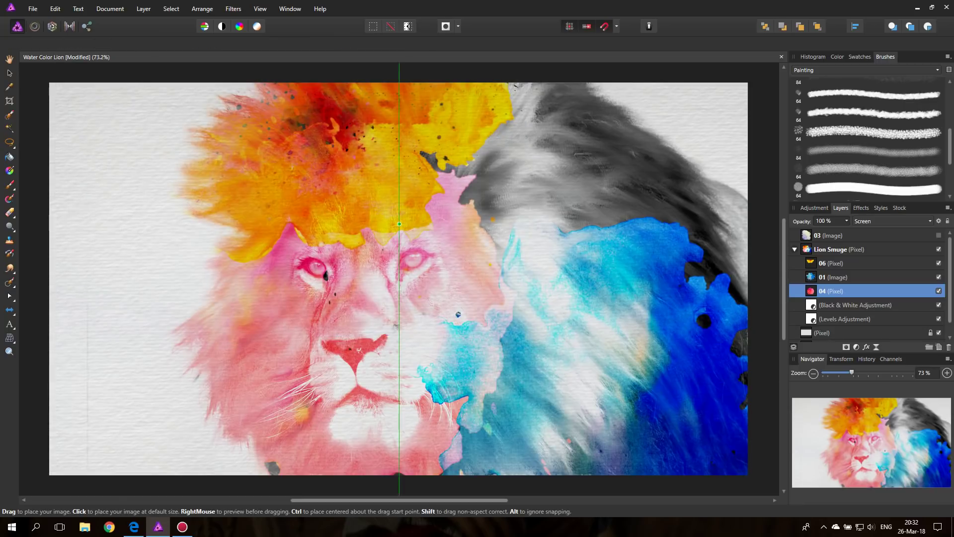
pyautogui.click(399, 225)
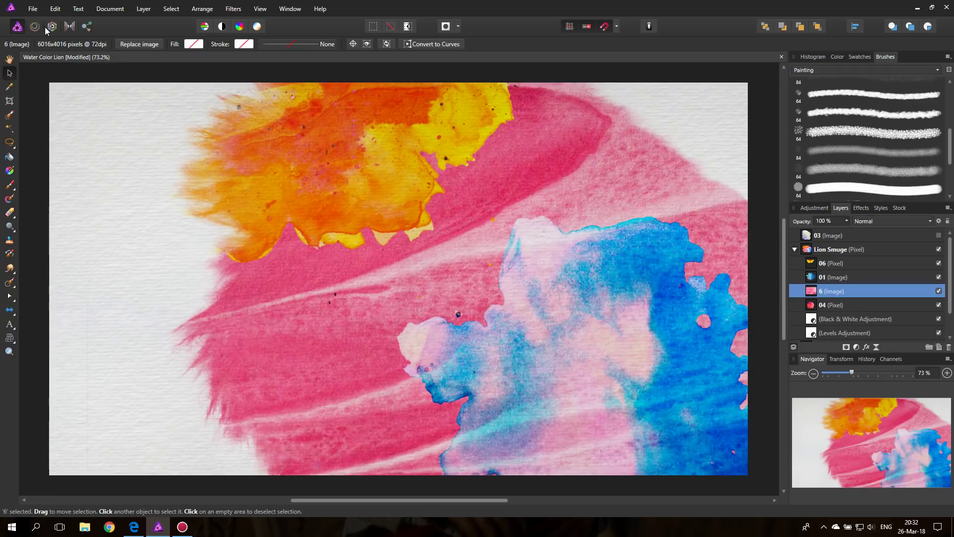
pyautogui.click(32, 9)
pyautogui.click(39, 144)
# Step: Shrink and rotate the pink 6 texture, then move it over the gray mane behind the lion's face
pyautogui.click(10, 353)
pyautogui.keyDown('alt'); pyautogui.click(233, 287); pyautogui.keyUp('alt')
pyautogui.keyDown('alt'); pyautogui.click(234, 287); pyautogui.keyUp('alt')
pyautogui.keyDown('alt'); pyautogui.click(234, 287); pyautogui.keyUp('alt')
pyautogui.keyDown('alt'); pyautogui.click(234, 287); pyautogui.keyUp('alt')
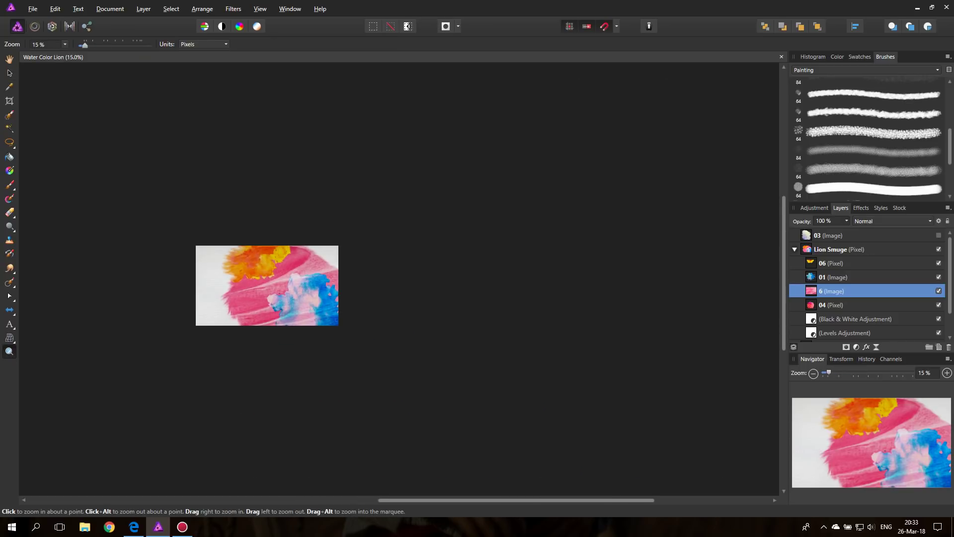
pyautogui.click(9, 73)
pyautogui.moveTo(492, 121); pyautogui.dragTo(234, 313)
pyautogui.hotkey('ctrl', '0')
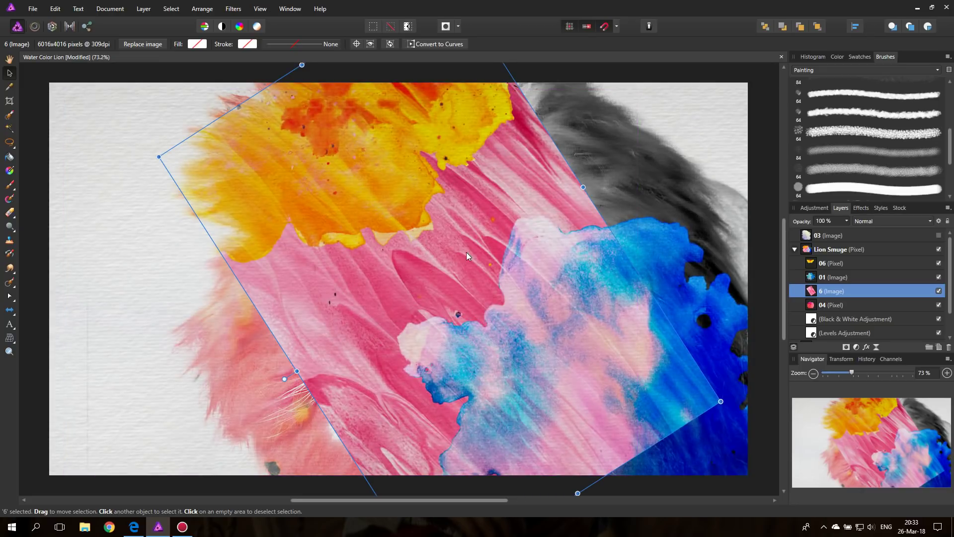
pyautogui.moveTo(561, 261); pyautogui.dragTo(610, 261)
pyautogui.moveTo(521, 269); pyautogui.dragTo(534, 264)
pyautogui.moveTo(504, 230)
pyautogui.mouseDown()
pyautogui.moveTo(490, 220)
pyautogui.moveTo(510, 243)
pyautogui.moveTo(515, 231)
pyautogui.mouseUp()
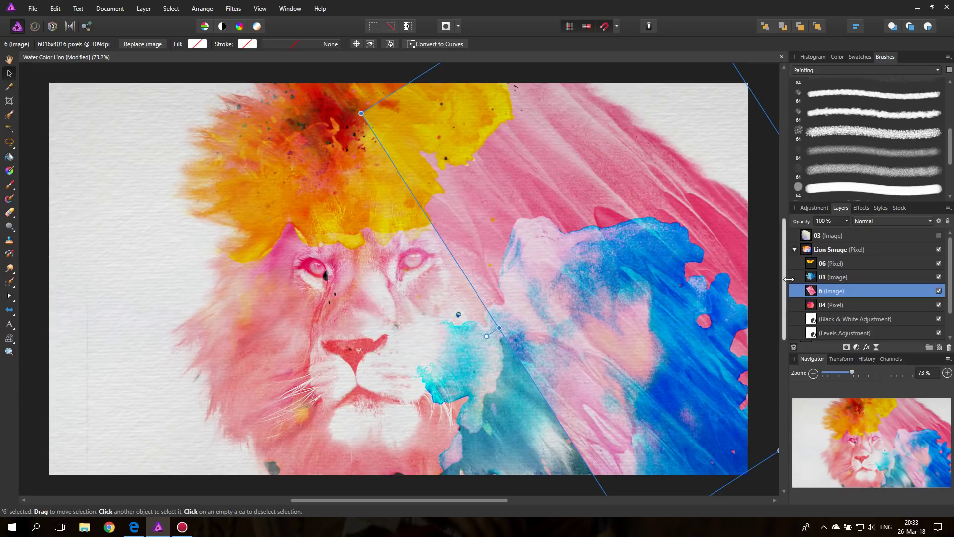
# Step: Set the 6 texture's blend mode to Pin Light and shift it slightly down over the back mane
pyautogui.click(875, 221)
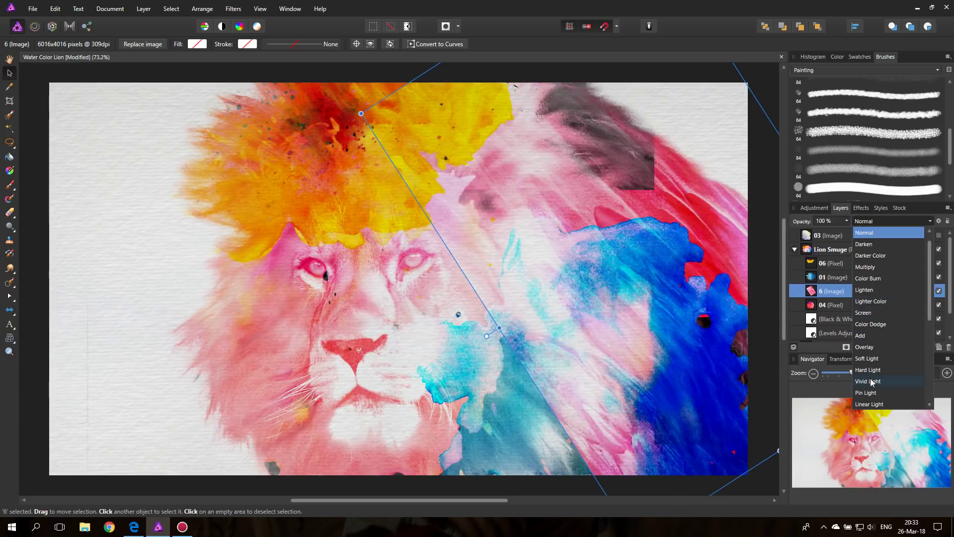
pyautogui.click(870, 397)
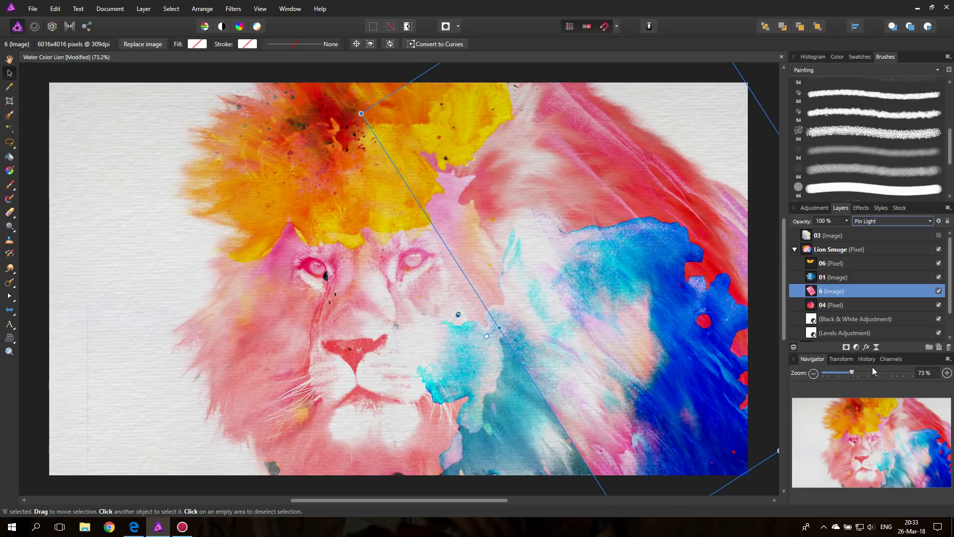
pyautogui.moveTo(584, 160); pyautogui.dragTo(598, 211)
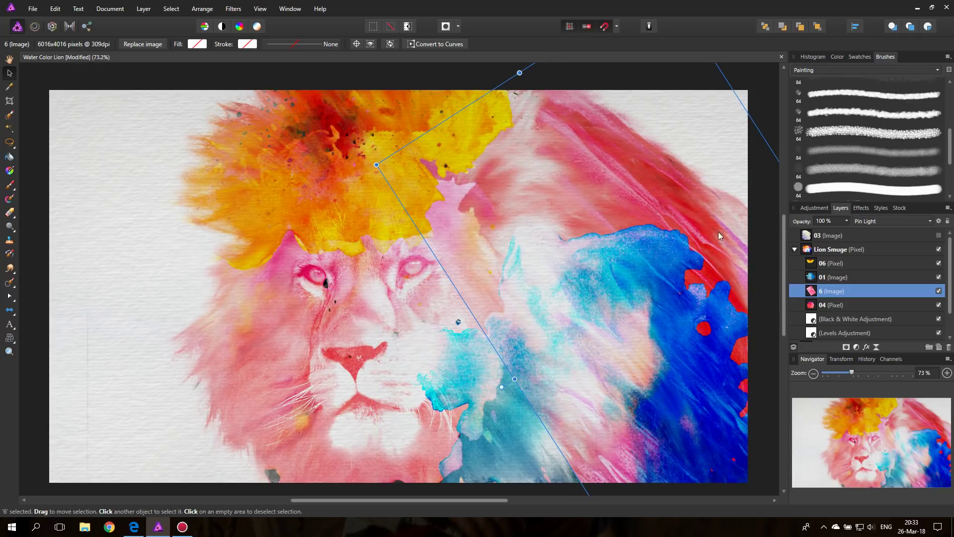
# Step: Rasterize the 6 texture and set the Erase Brush width to 451 px
pyautogui.rightClick(835, 296)
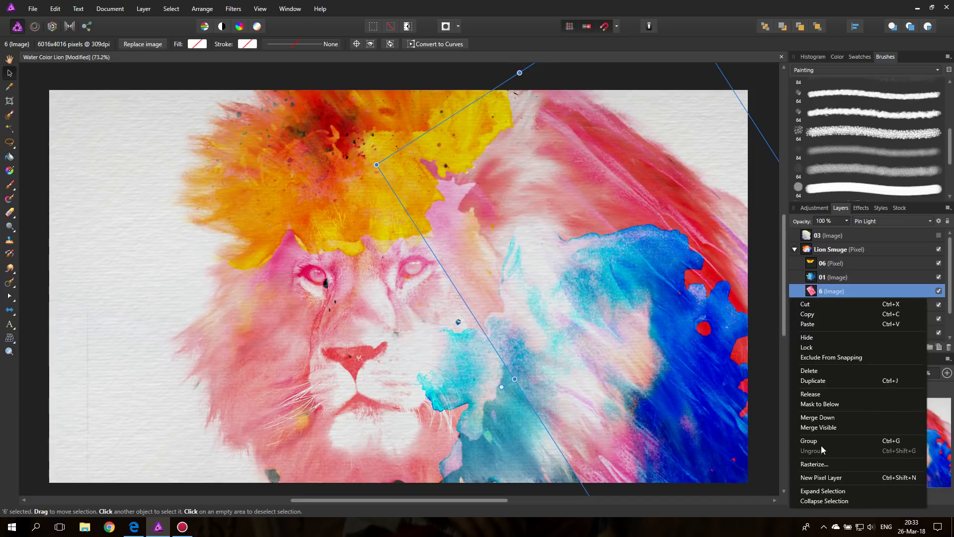
pyautogui.click(825, 464)
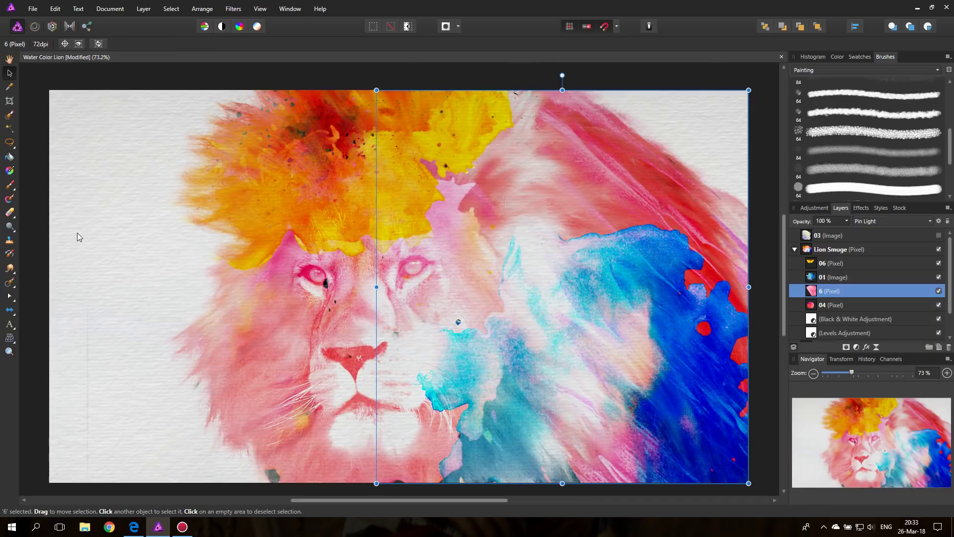
pyautogui.click(9, 213)
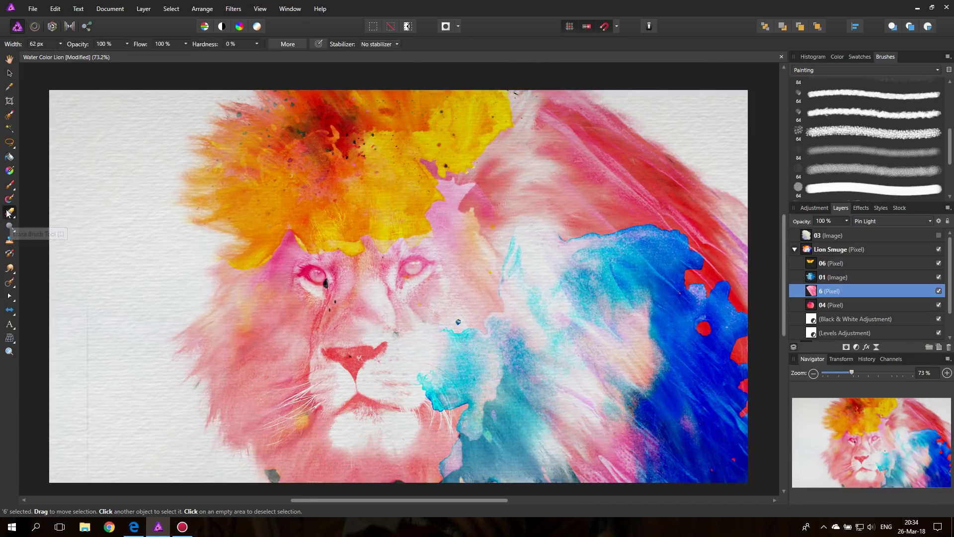
pyautogui.click(60, 44)
pyautogui.moveTo(62, 55); pyautogui.dragTo(82, 55)
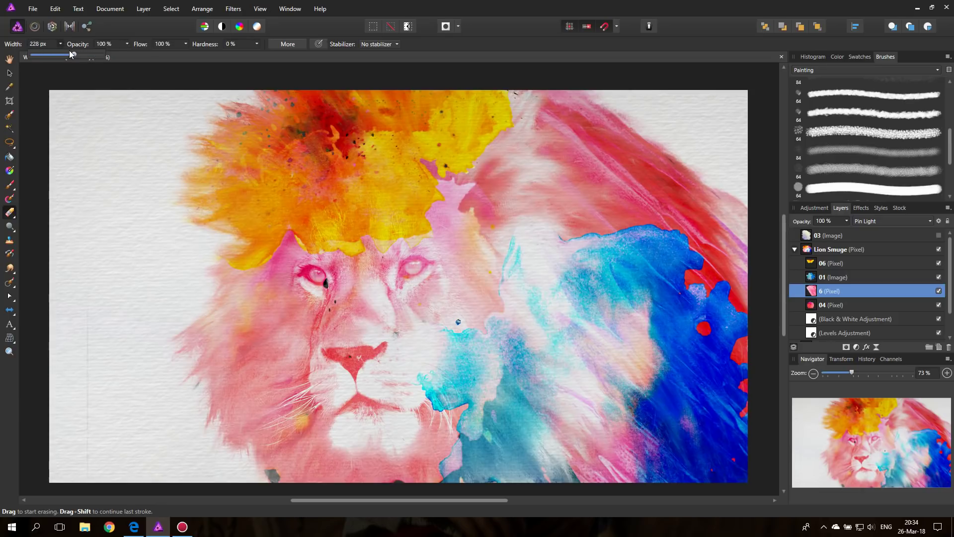
pyautogui.click(60, 44)
pyautogui.moveTo(77, 54); pyautogui.dragTo(84, 55)
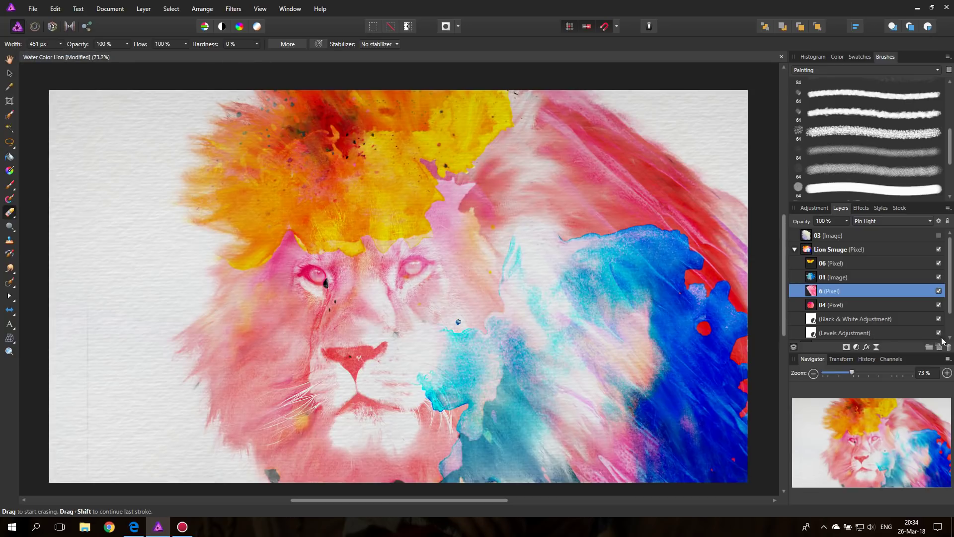
# Step: Set the 6 texture to Normal blending and erase its overlap on the lion's face, undoing the last stroke
pyautogui.click(895, 221)
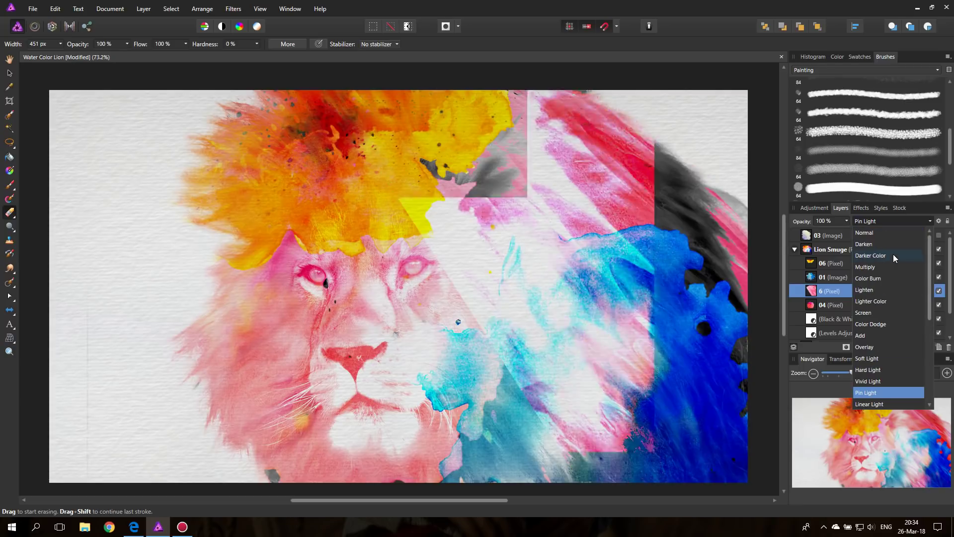
pyautogui.click(870, 235)
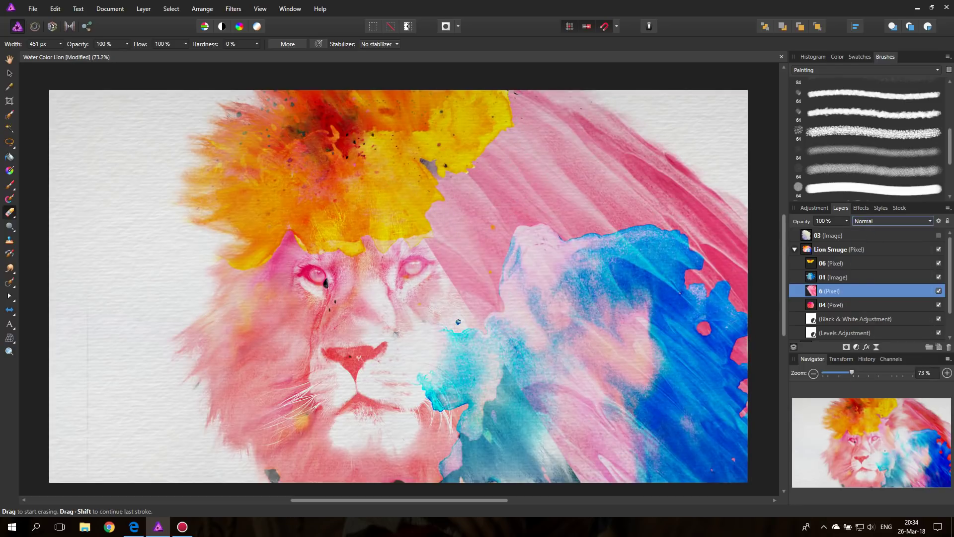
pyautogui.moveTo(428, 164)
pyautogui.mouseDown()
pyautogui.moveTo(470, 204)
pyautogui.moveTo(472, 298)
pyautogui.moveTo(507, 348)
pyautogui.moveTo(522, 323)
pyautogui.moveTo(475, 273)
pyautogui.mouseUp()
pyautogui.hotkey('ctrl', 'z')
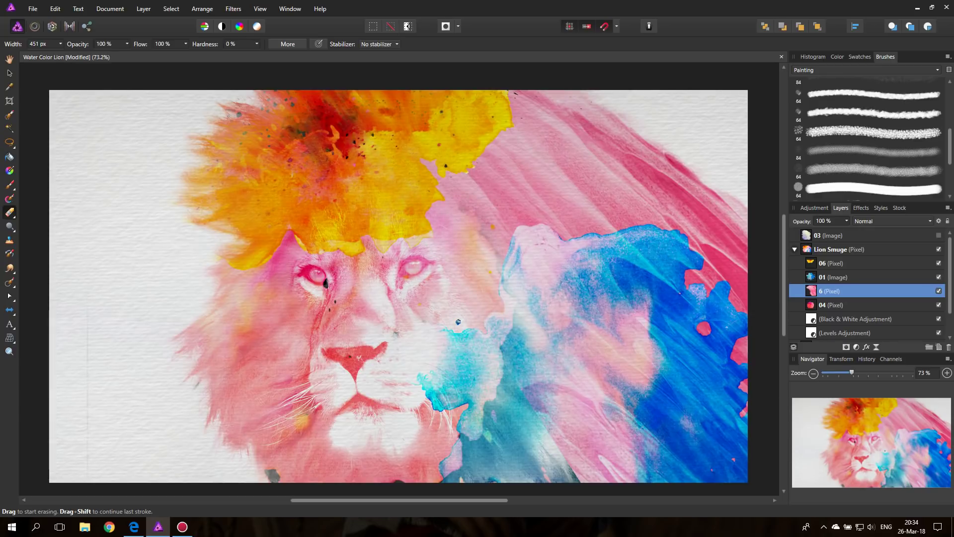
# Step: Return the 6 texture's blend mode to Pin Light and deselect it
pyautogui.click(9, 73)
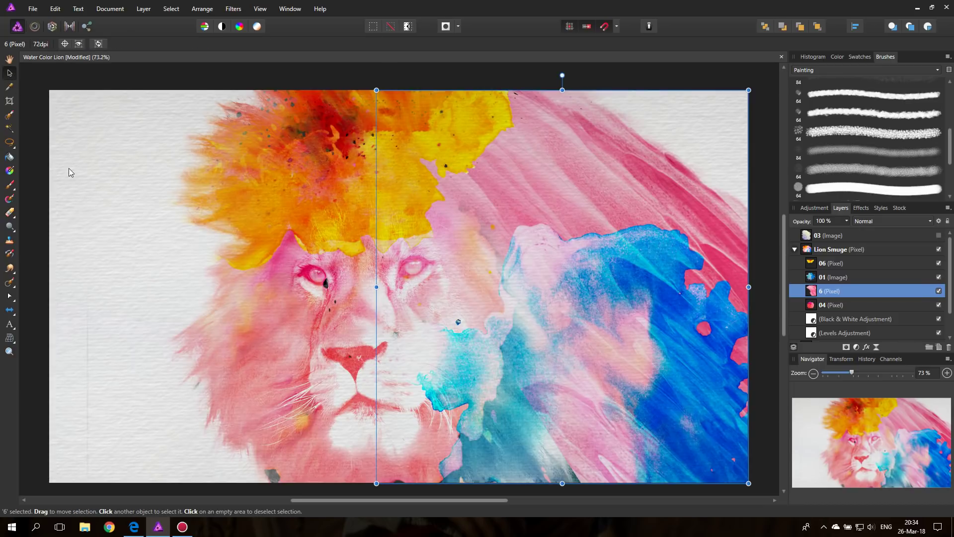
pyautogui.click(865, 222)
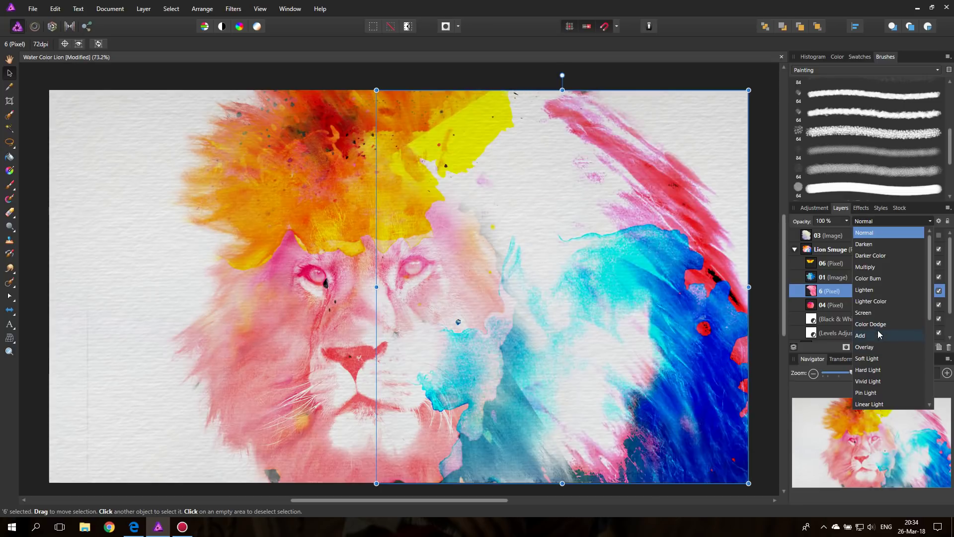
pyautogui.click(875, 392)
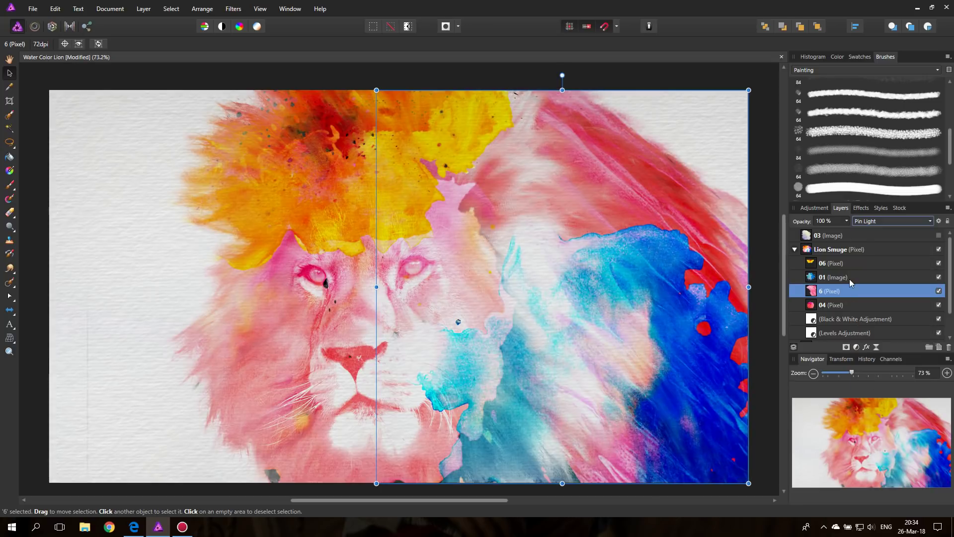
pyautogui.click(41, 81)
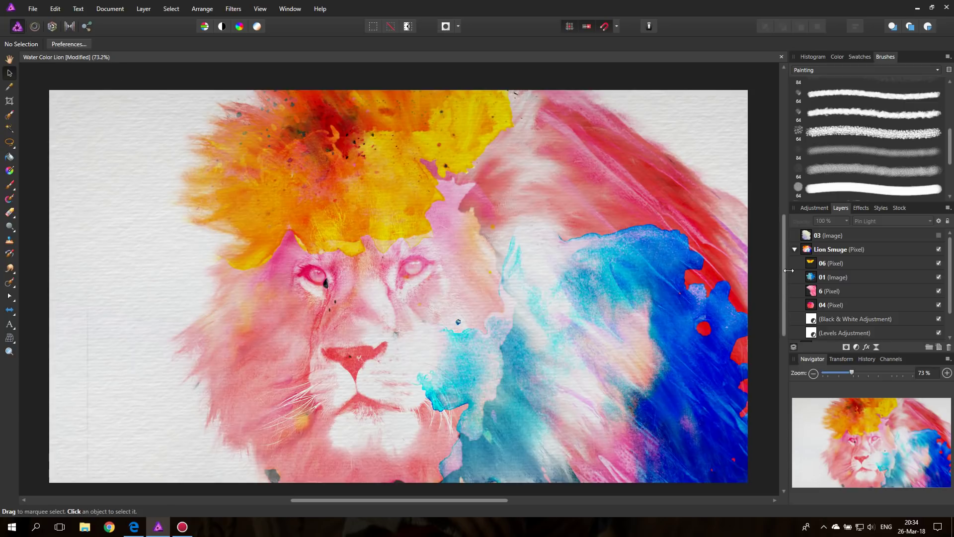
# Step: Move the 01 texture above 06, try Screen blending on it, and compare the image with 01 hidden and shown
pyautogui.moveTo(812, 279); pyautogui.dragTo(819, 259)
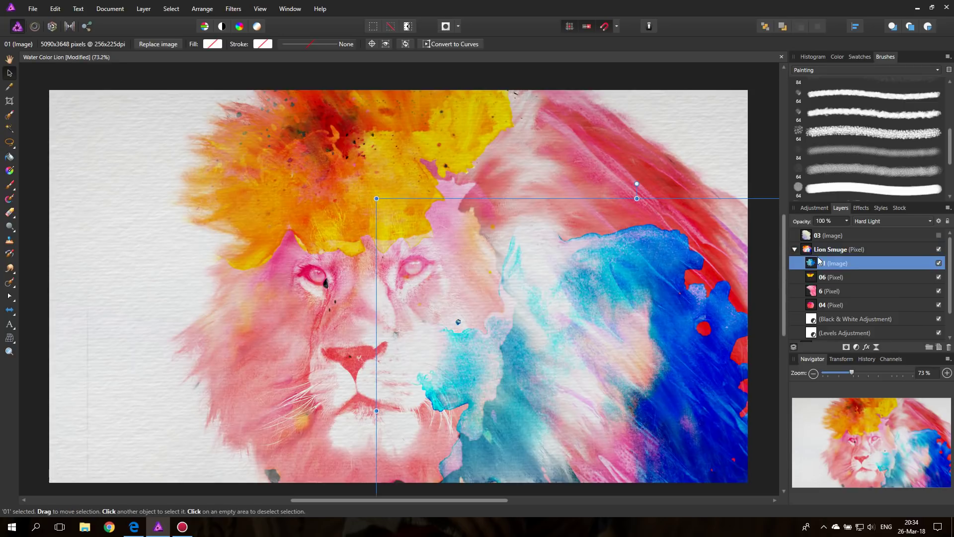
pyautogui.click(875, 221)
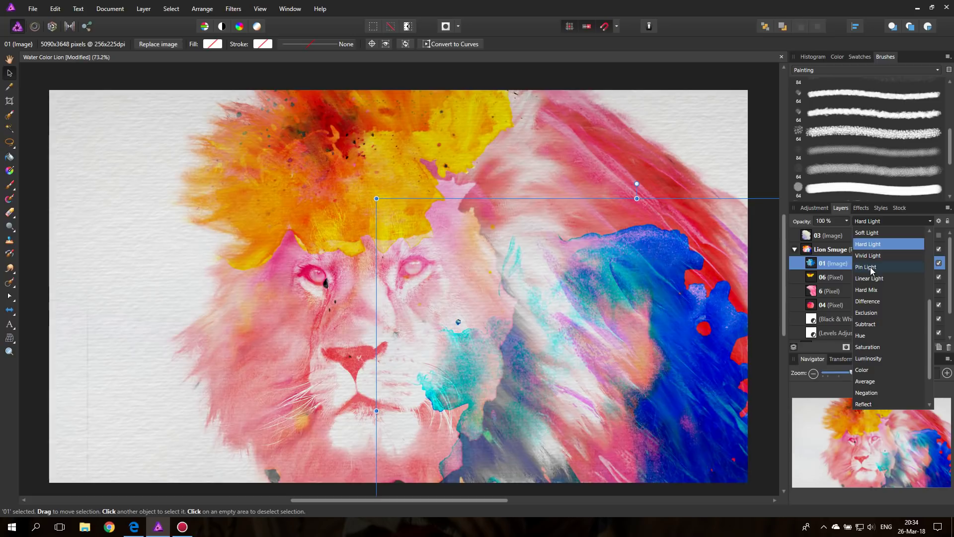
pyautogui.scroll(3, 865, 251)
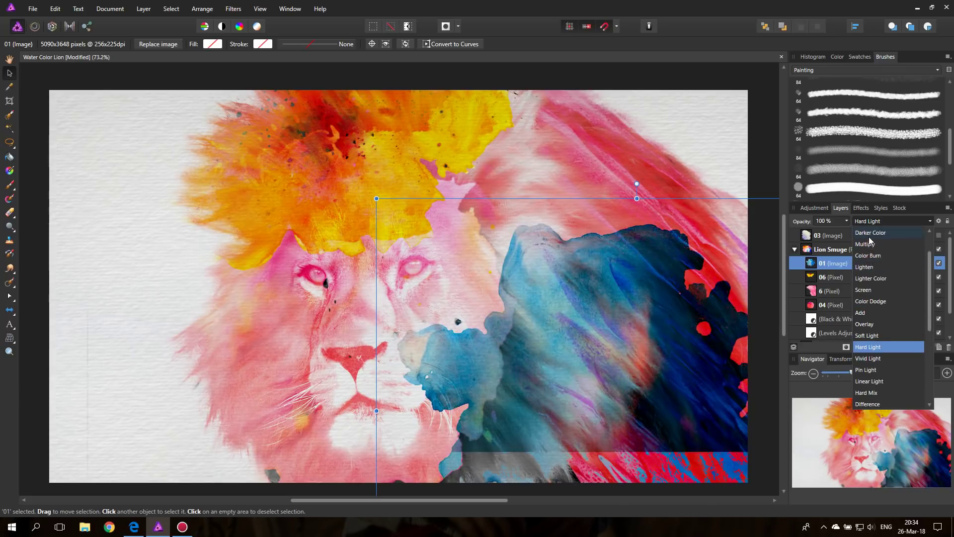
pyautogui.scroll(1, 880, 248)
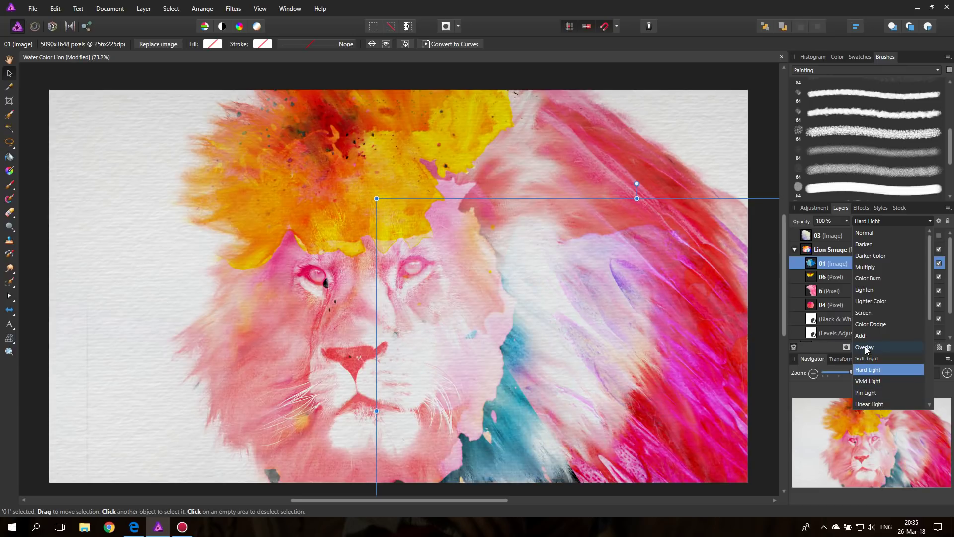
pyautogui.click(863, 312)
pyautogui.click(939, 264)
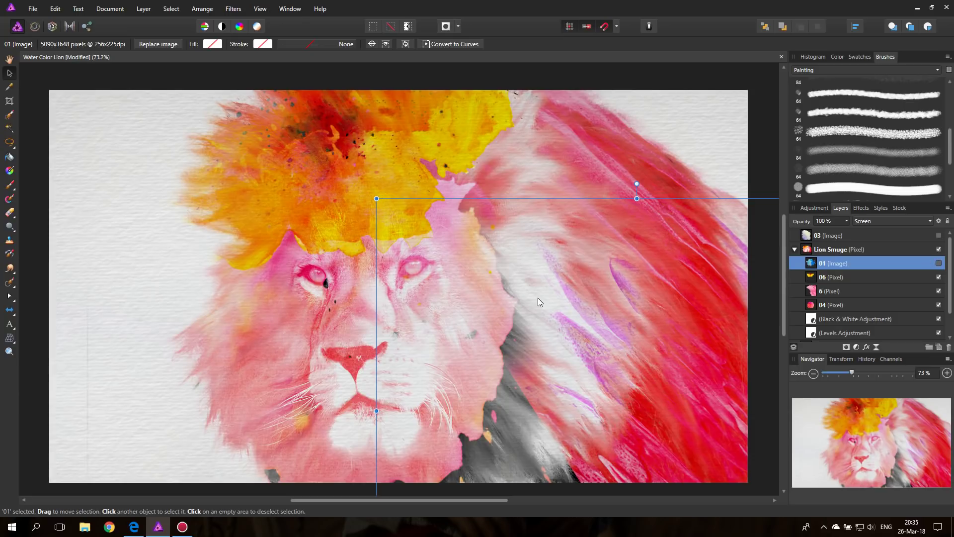
pyautogui.click(938, 263)
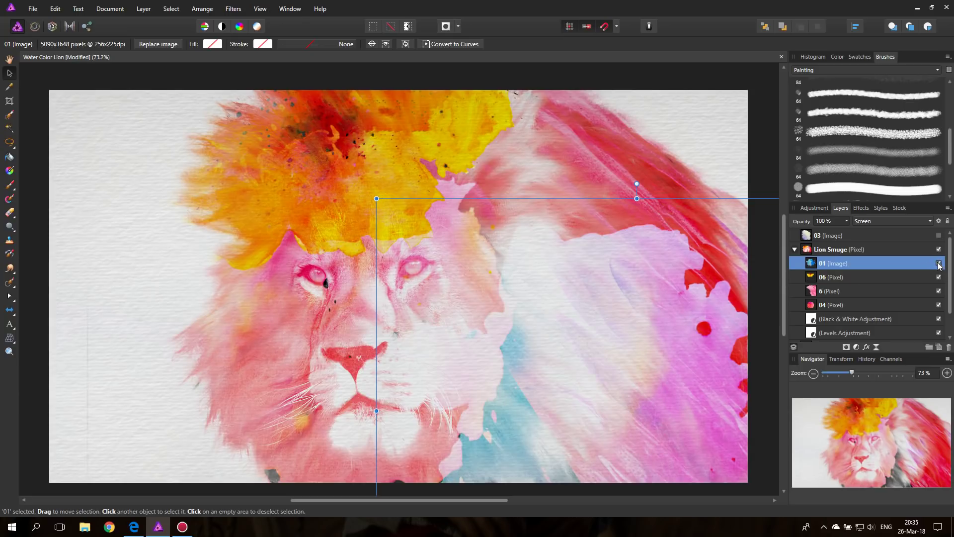
# Step: Set the 01 texture's blend mode to Soft Light and compare the mane with the 6 texture hidden and shown
pyautogui.click(869, 221)
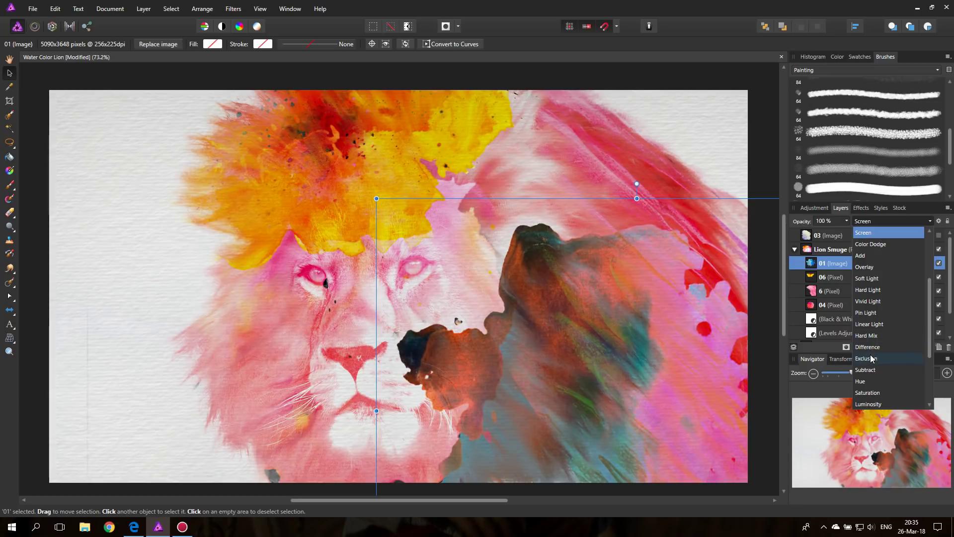
pyautogui.scroll(3, 887, 299)
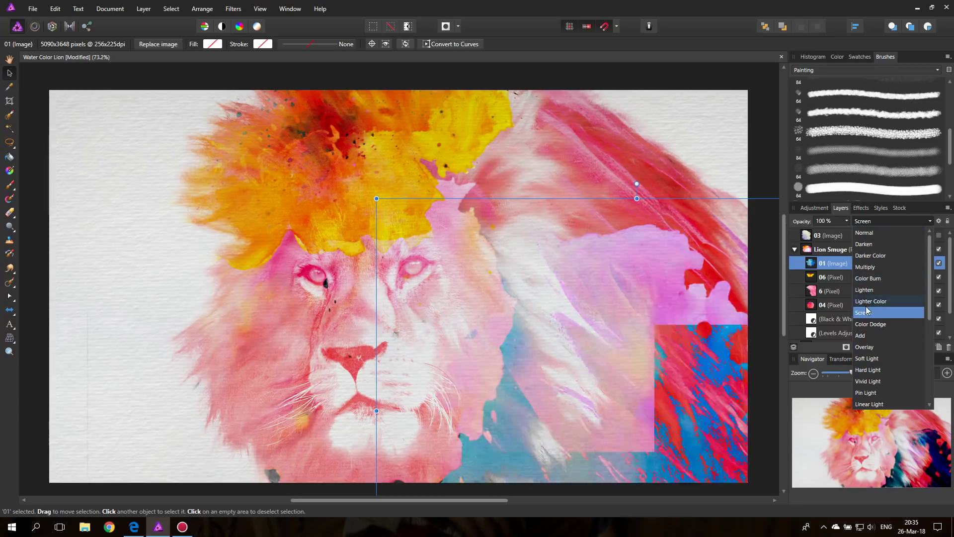
pyautogui.click(869, 359)
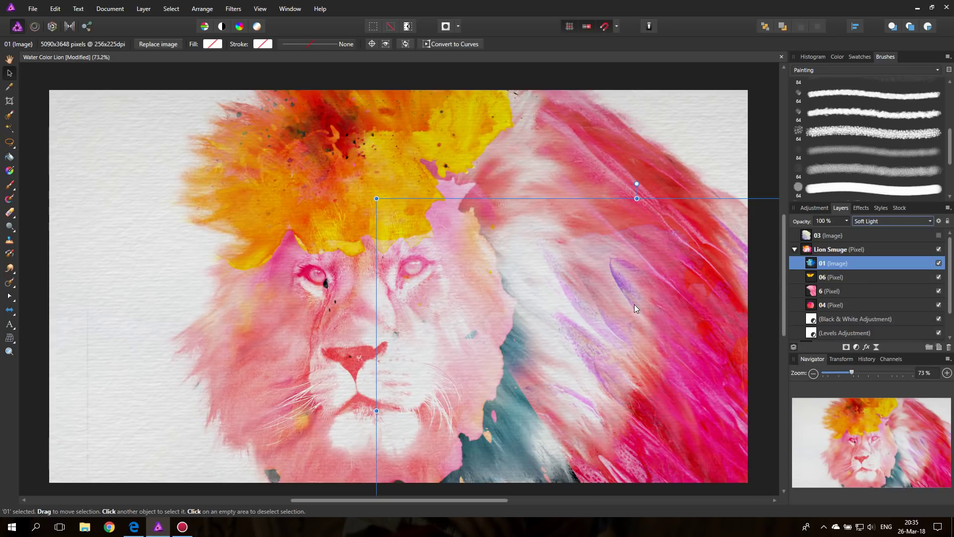
pyautogui.click(939, 291)
pyautogui.click(939, 292)
pyautogui.click(938, 291)
pyautogui.click(938, 291)
pyautogui.click(938, 292)
pyautogui.click(939, 291)
# Step: Erase the 6 texture over the middle of the mane behind the lion's face with the 451 px Erase Brush
pyautogui.click(9, 213)
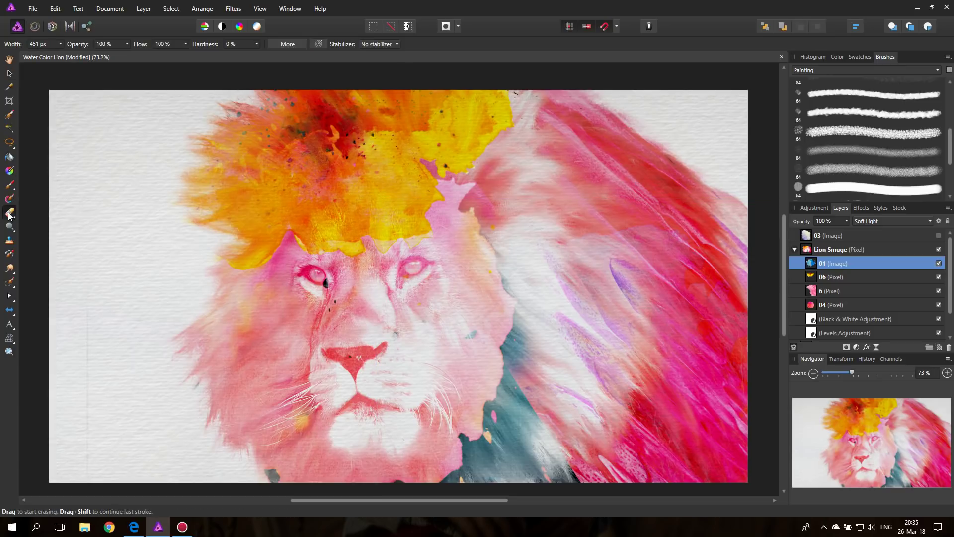
pyautogui.click(813, 294)
pyautogui.moveTo(564, 318)
pyautogui.mouseDown()
pyautogui.moveTo(522, 371)
pyautogui.moveTo(577, 288)
pyautogui.moveTo(532, 378)
pyautogui.moveTo(636, 318)
pyautogui.moveTo(577, 463)
pyautogui.moveTo(706, 323)
pyautogui.moveTo(715, 331)
pyautogui.moveTo(695, 319)
pyautogui.moveTo(589, 443)
pyautogui.moveTo(530, 377)
pyautogui.moveTo(572, 330)
pyautogui.moveTo(527, 437)
pyautogui.moveTo(582, 288)
pyautogui.mouseUp()
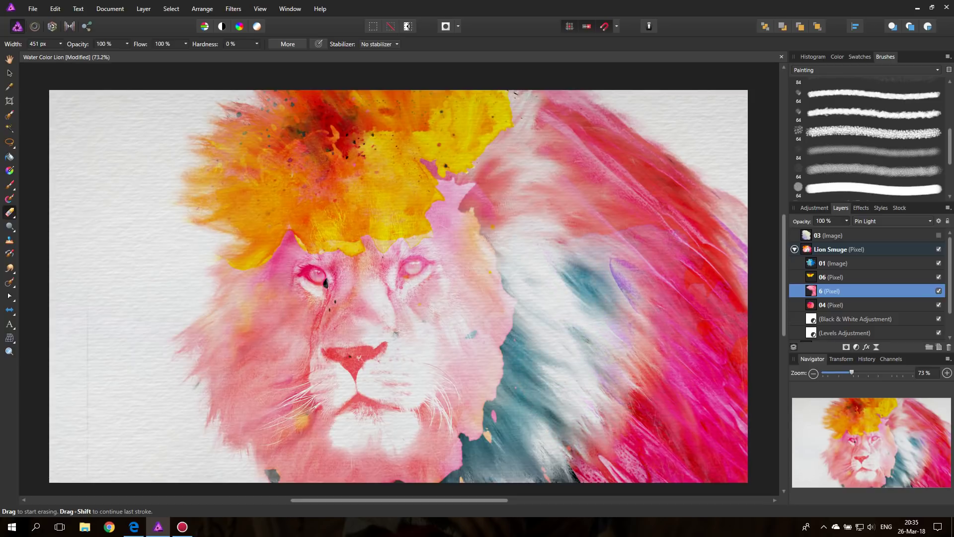
# Step: Widen the 6 texture toward the lion's face and deselect it
pyautogui.click(10, 73)
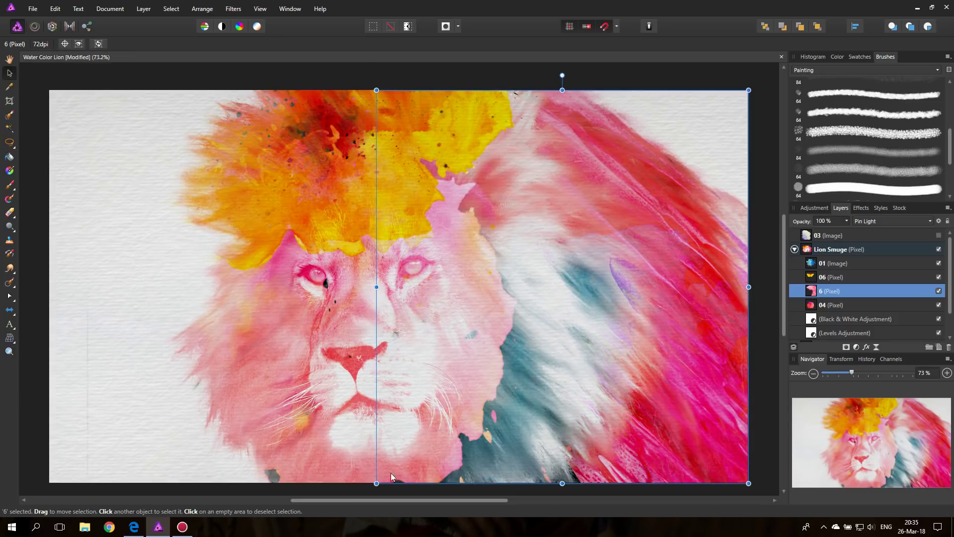
pyautogui.moveTo(377, 286); pyautogui.dragTo(330, 286)
pyautogui.click(42, 178)
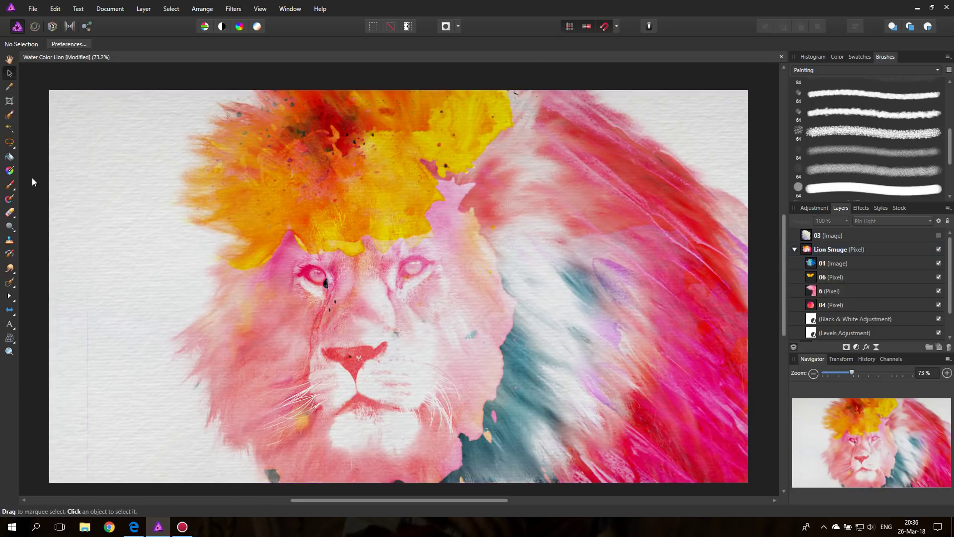
# Step: Try to clone clean fur over the yellow spot beside the lion's chin on the Lion Smuge layer
pyautogui.click(278, 417)
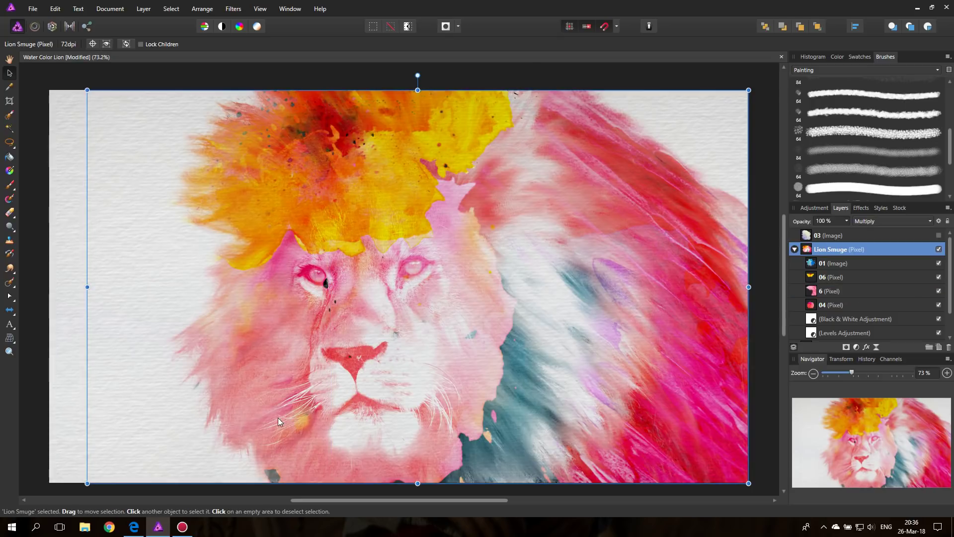
pyautogui.click(9, 240)
pyautogui.keyDown('alt'); pyautogui.click(268, 441); pyautogui.keyUp('alt')
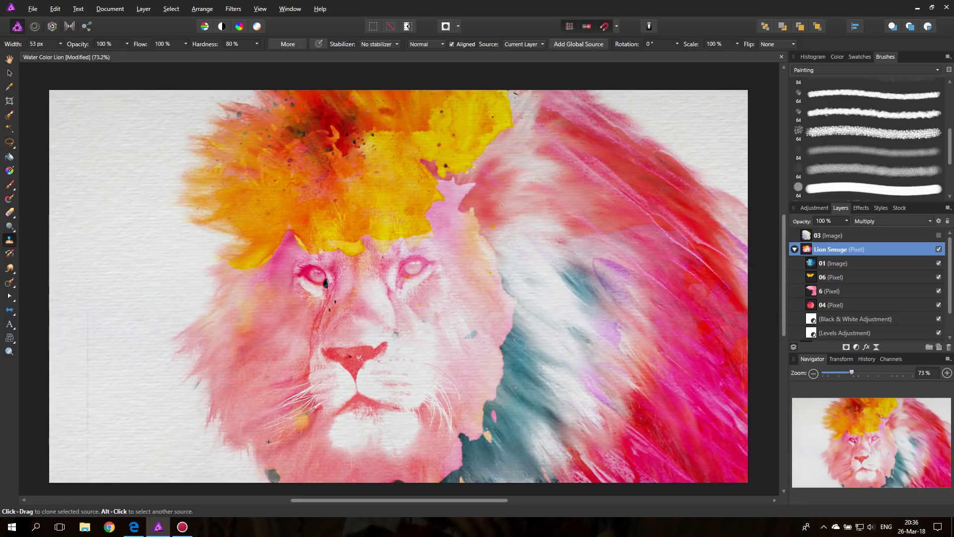
pyautogui.moveTo(294, 429)
pyautogui.mouseDown()
pyautogui.moveTo(331, 418)
pyautogui.moveTo(318, 423)
pyautogui.mouseUp()
# Step: Cover the dark spots along the bottom of the mane on the 04 layer with the Clone Brush, then deselect the layer
pyautogui.click(812, 309)
pyautogui.moveTo(274, 480); pyautogui.dragTo(270, 467)
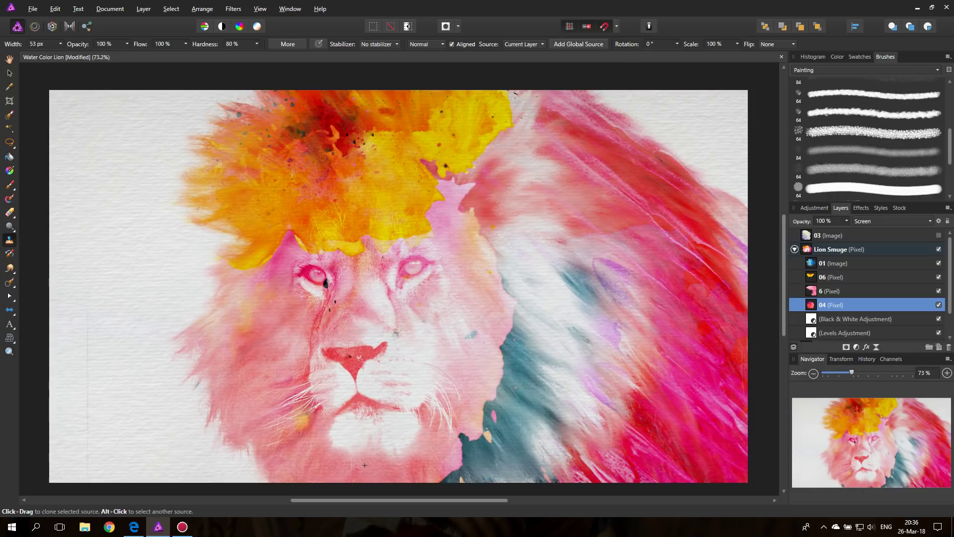
pyautogui.click(8, 74)
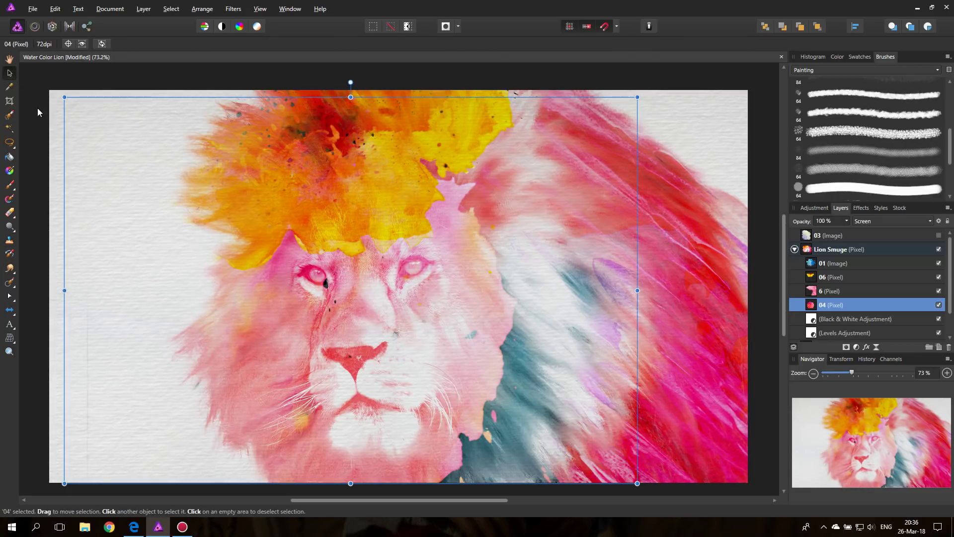
pyautogui.click(40, 78)
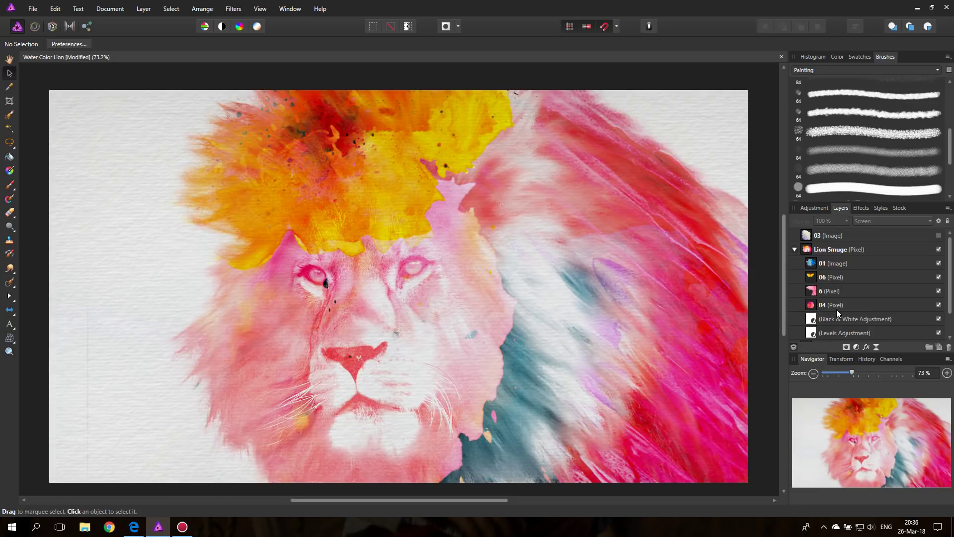
# Step: Set the Black & White adjustment to Red -16%, Yellow 61%, Green 86%, Cyan about 259%, Blue 206% and Magenta 222%
pyautogui.doubleClick(813, 318)
pyautogui.click(700, 222)
pyautogui.moveTo(699, 223); pyautogui.dragTo(675, 221)
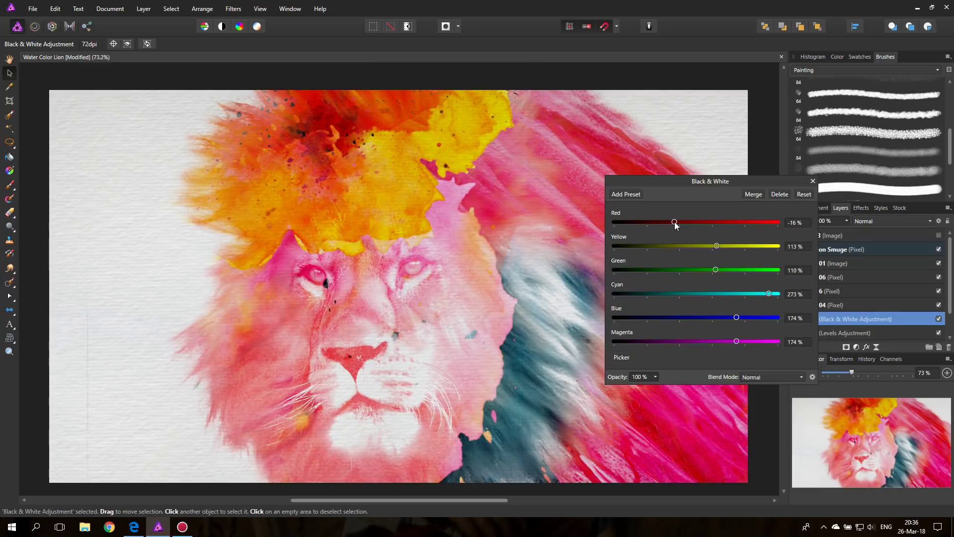
pyautogui.moveTo(717, 247); pyautogui.dragTo(708, 270)
pyautogui.moveTo(698, 342); pyautogui.dragTo(757, 294)
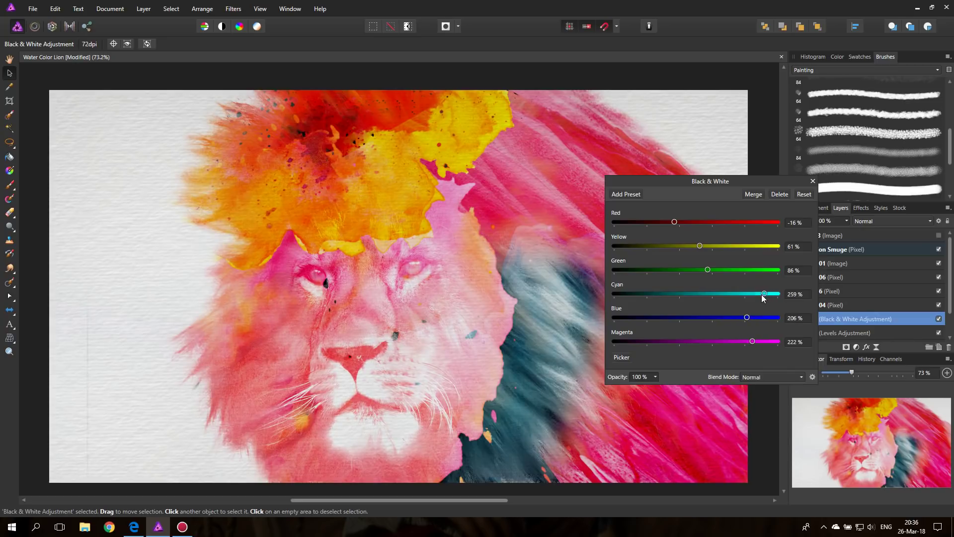
pyautogui.click(813, 181)
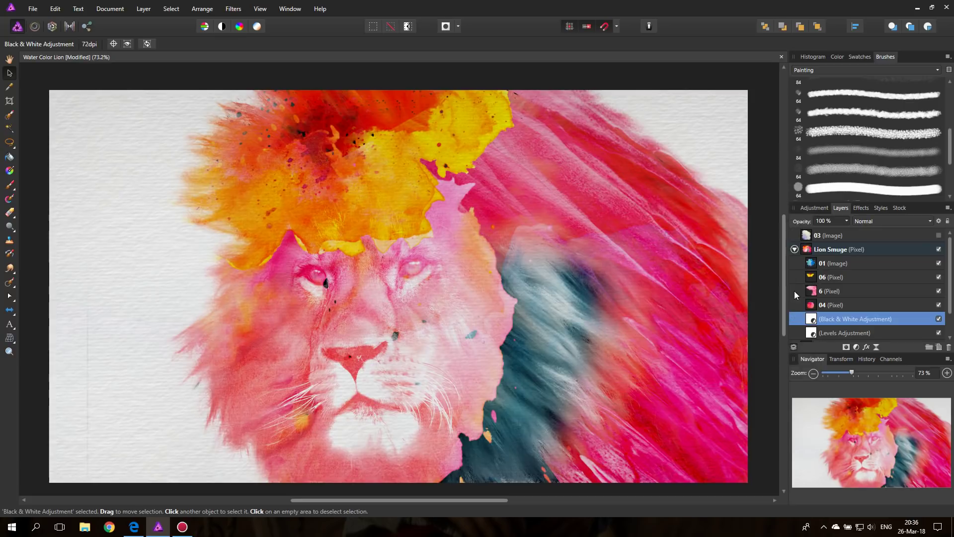
# Step: Set the Levels adjustment's black level to about 3% and its white level to about 49%
pyautogui.doubleClick(810, 334)
pyautogui.moveTo(636, 313)
pyautogui.mouseDown()
pyautogui.moveTo(649, 312)
pyautogui.moveTo(641, 315)
pyautogui.mouseUp()
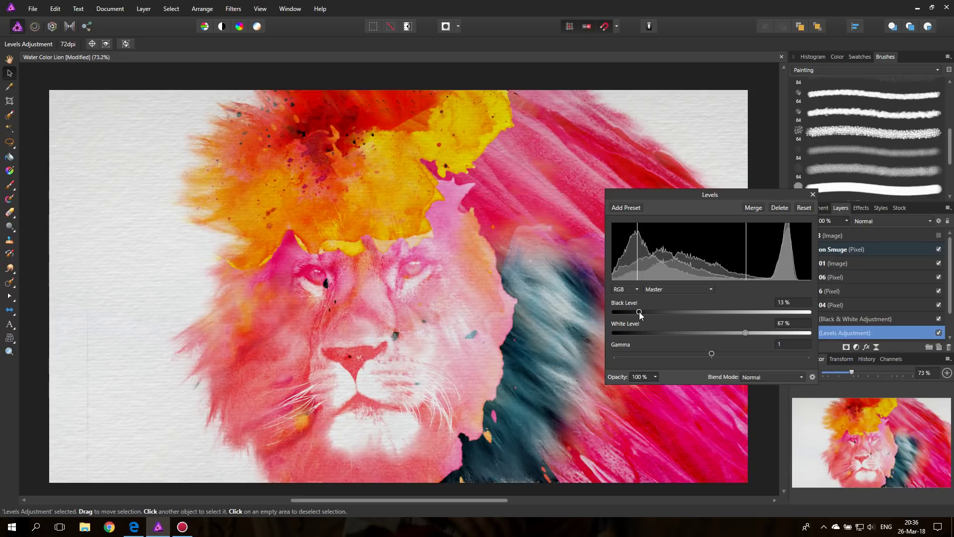
pyautogui.moveTo(746, 333)
pyautogui.mouseDown()
pyautogui.moveTo(687, 331)
pyautogui.moveTo(712, 333)
pyautogui.mouseUp()
pyautogui.moveTo(639, 312); pyautogui.dragTo(620, 311)
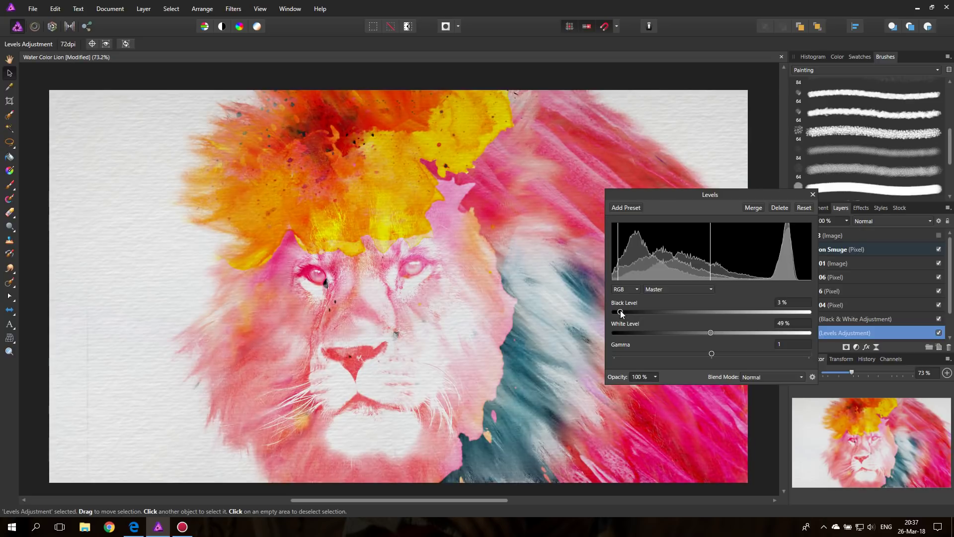
pyautogui.click(813, 195)
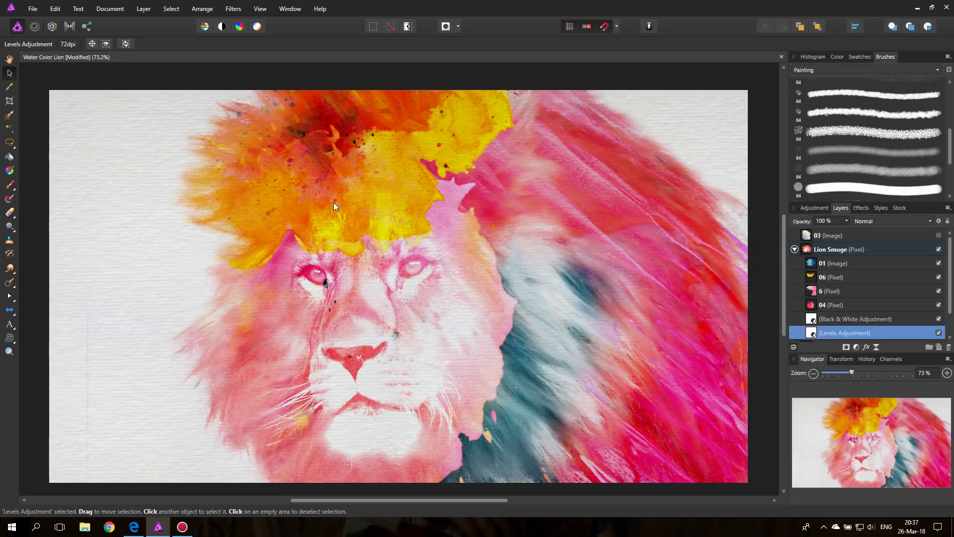
# Step: Move the 06 texture up on the lion's mane and smudge its hard edges above the forehead into the pink fur
pyautogui.click(811, 280)
pyautogui.moveTo(386, 202); pyautogui.dragTo(396, 166)
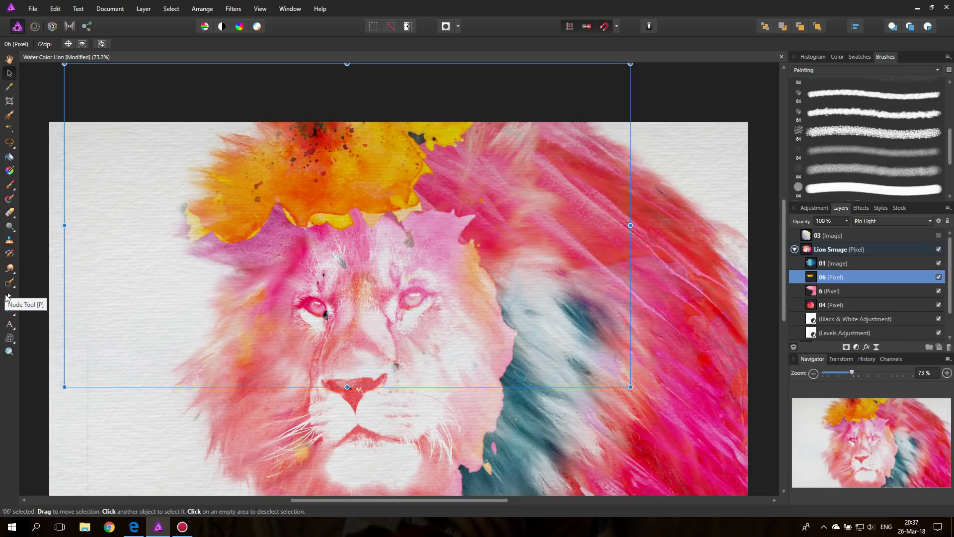
pyautogui.click(10, 241)
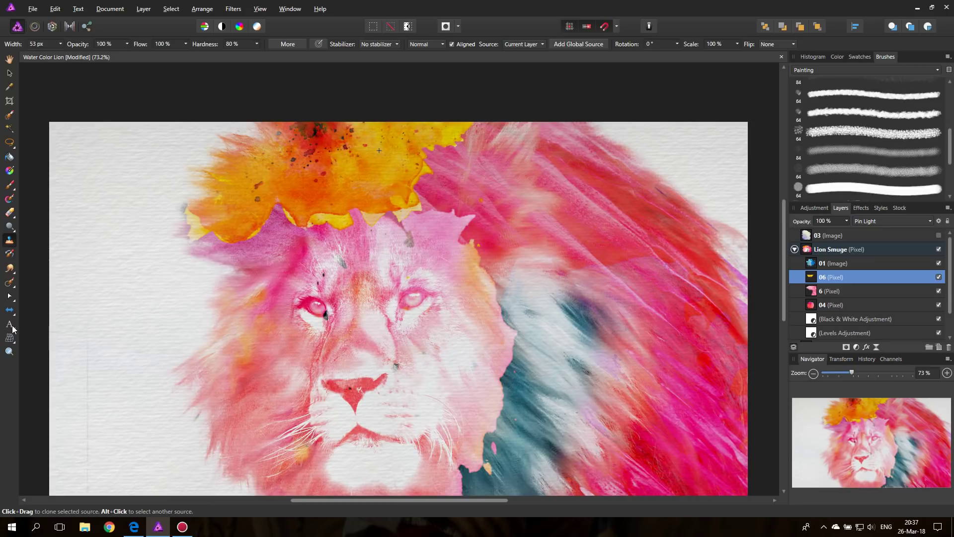
pyautogui.click(9, 269)
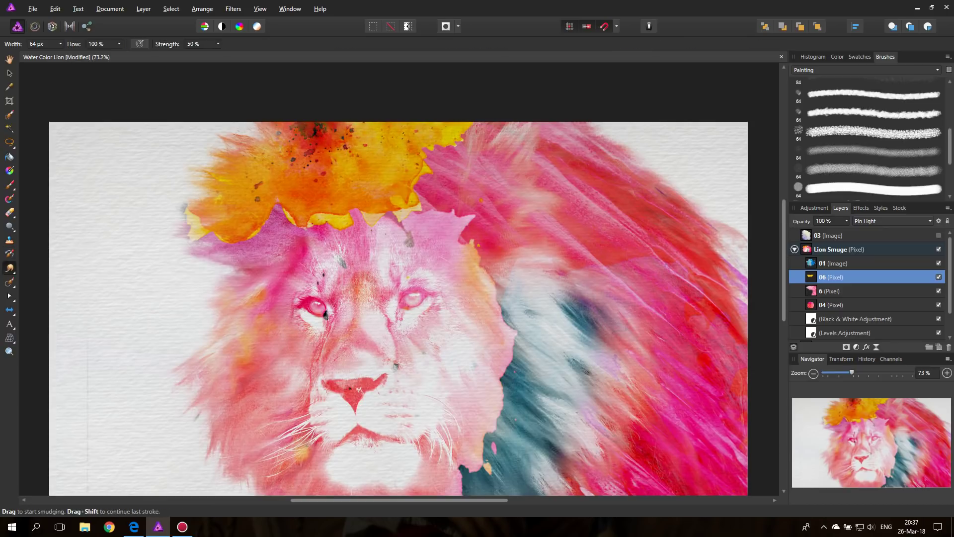
pyautogui.moveTo(417, 204); pyautogui.dragTo(393, 215)
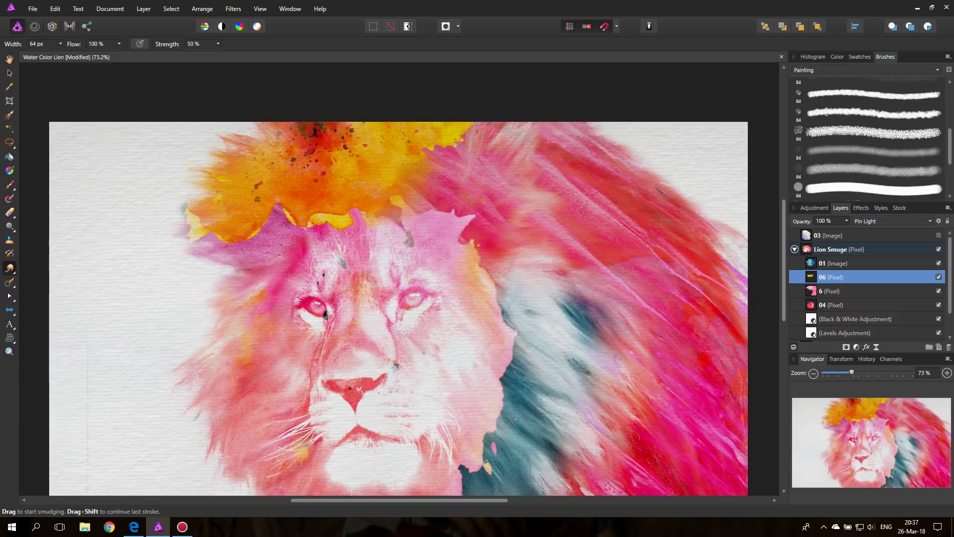
pyautogui.moveTo(461, 131); pyautogui.dragTo(453, 143)
pyautogui.moveTo(405, 167)
pyautogui.mouseDown()
pyautogui.moveTo(416, 214)
pyautogui.moveTo(376, 217)
pyautogui.moveTo(417, 207)
pyautogui.mouseUp()
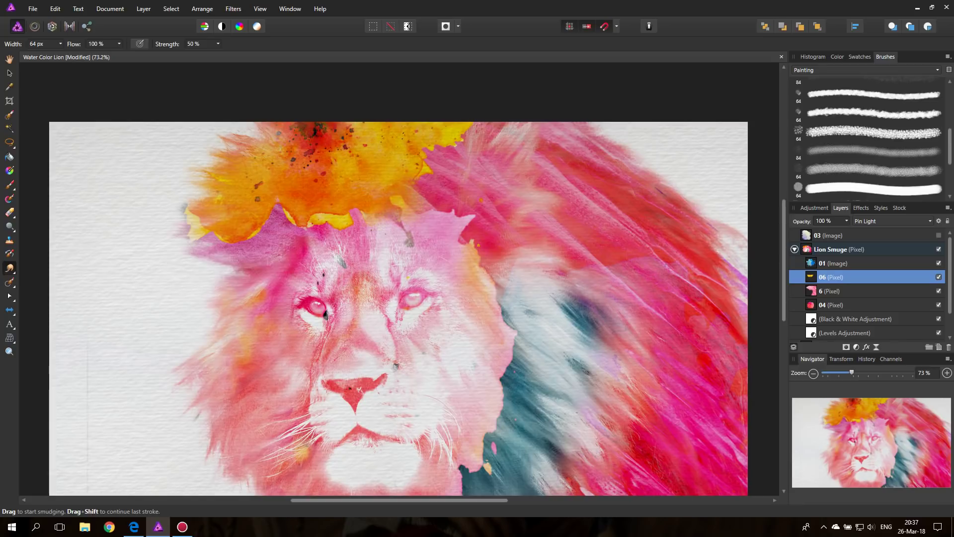
# Step: Place the watercolor 1, 3, 15 and 44 images from the waterco0lor folder into the document and save it
pyautogui.click(33, 8)
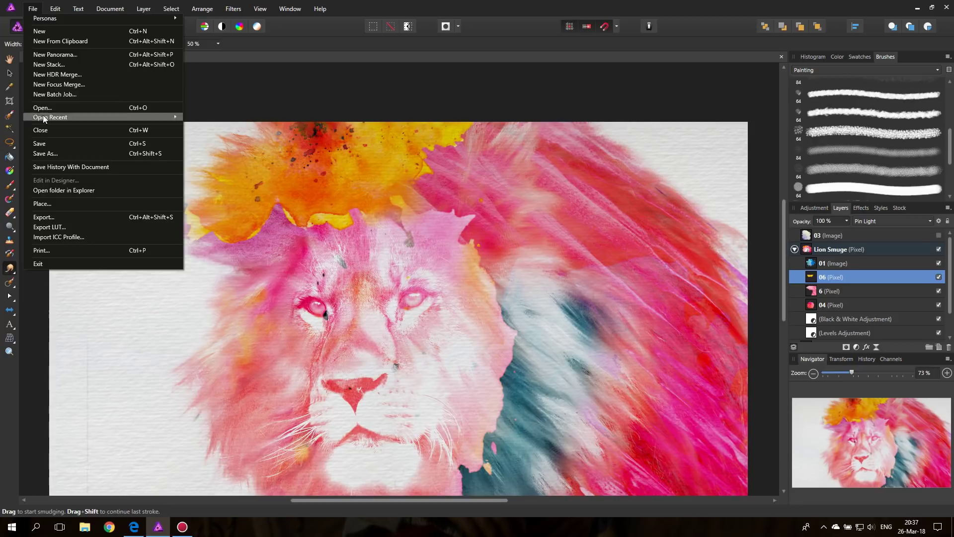
pyautogui.click(50, 205)
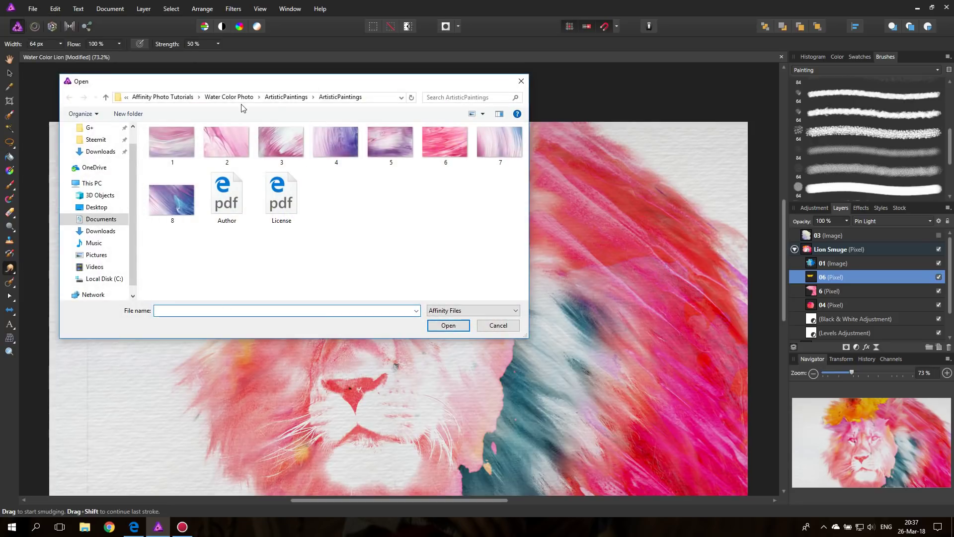
pyautogui.click(234, 97)
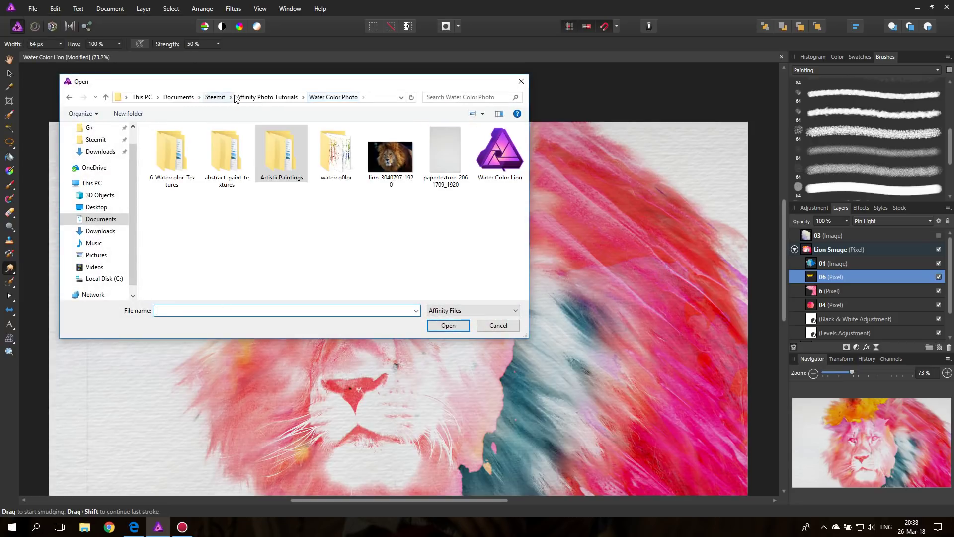
pyautogui.doubleClick(337, 149)
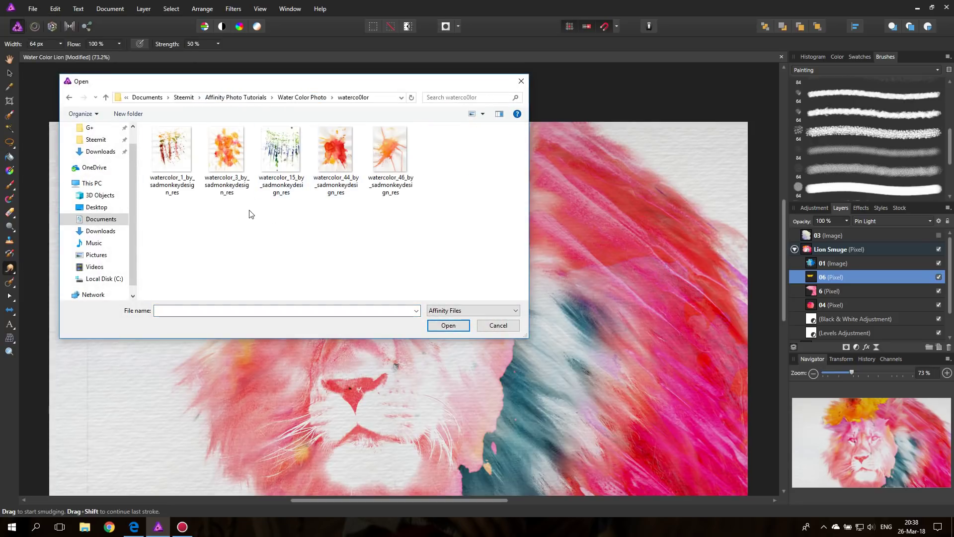
pyautogui.click(337, 154)
pyautogui.keyDown('ctrl'); pyautogui.click(172, 149); pyautogui.keyUp('ctrl')
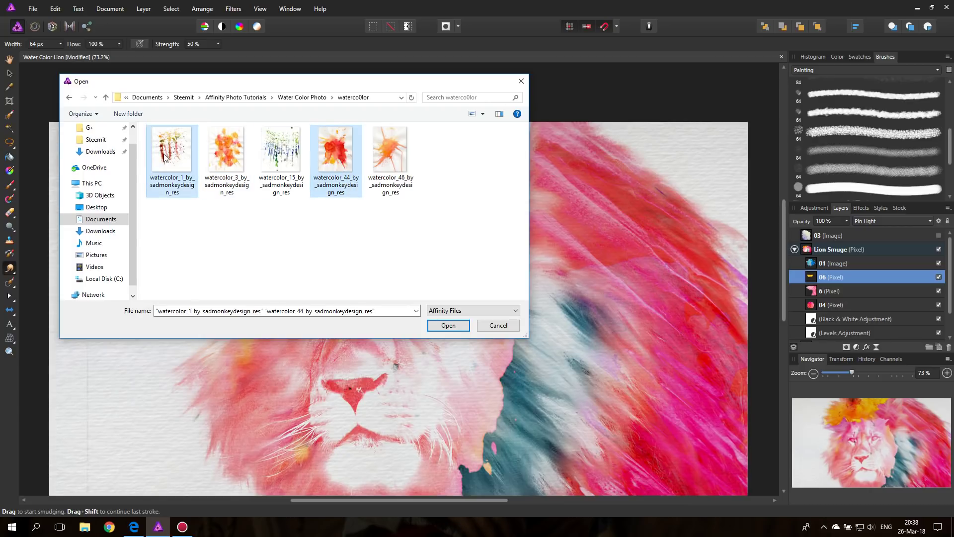
pyautogui.keyDown('ctrl'); pyautogui.click(223, 154); pyautogui.keyUp('ctrl')
pyautogui.keyDown('ctrl'); pyautogui.click(274, 160); pyautogui.keyUp('ctrl')
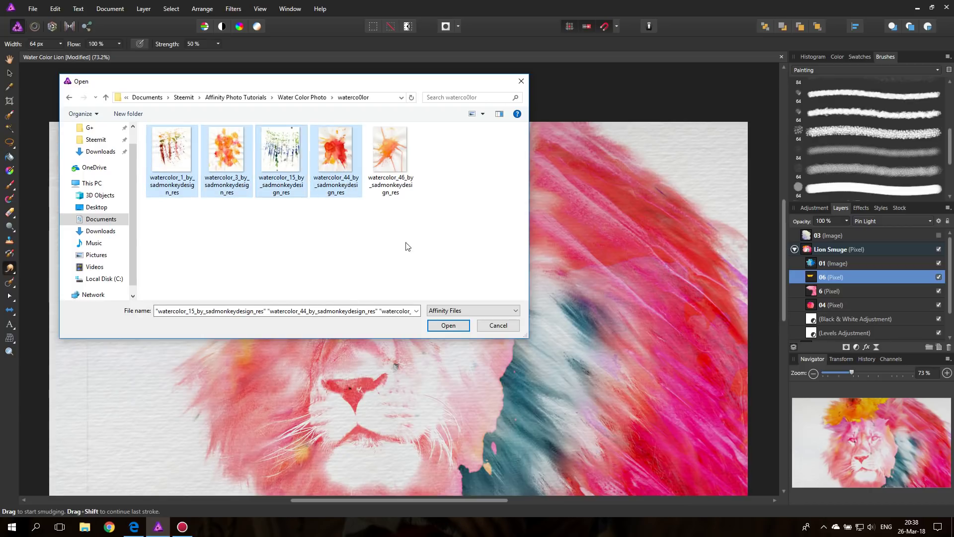
pyautogui.click(441, 324)
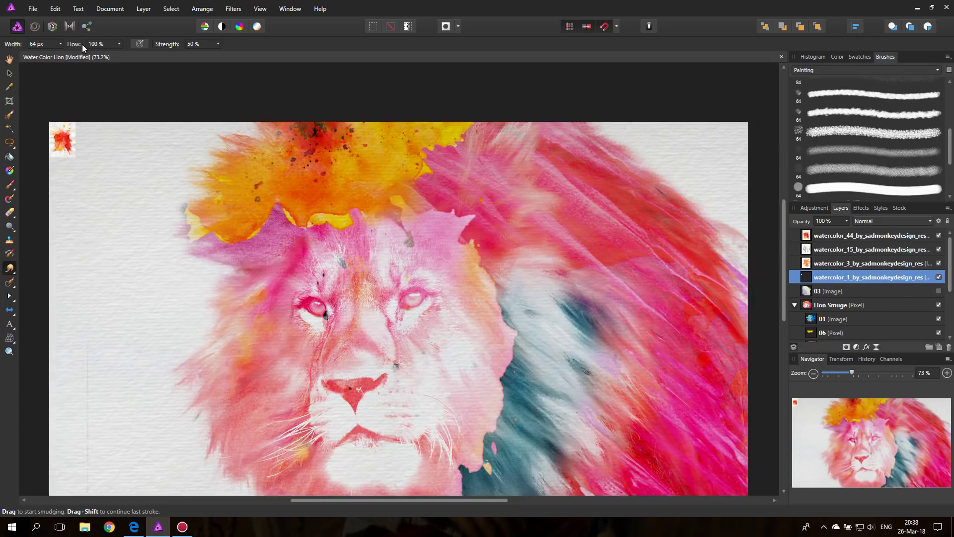
pyautogui.click(33, 8)
pyautogui.click(51, 145)
pyautogui.scroll(-1, 398, 288)
# Step: Enlarge the watercolor_44, watercolor_15 and watercolor_3 images together and move them over the mane beside the lion's face
pyautogui.click(10, 73)
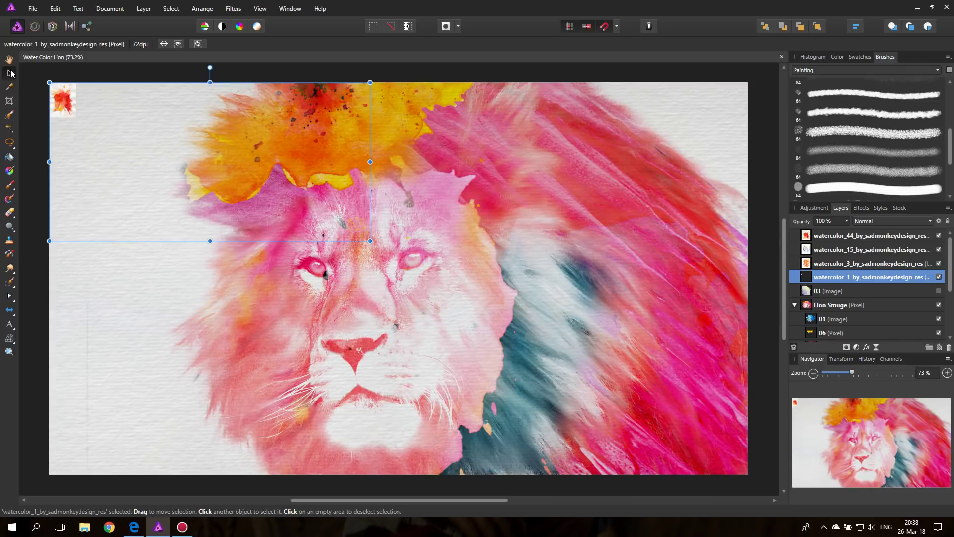
pyautogui.click(61, 108)
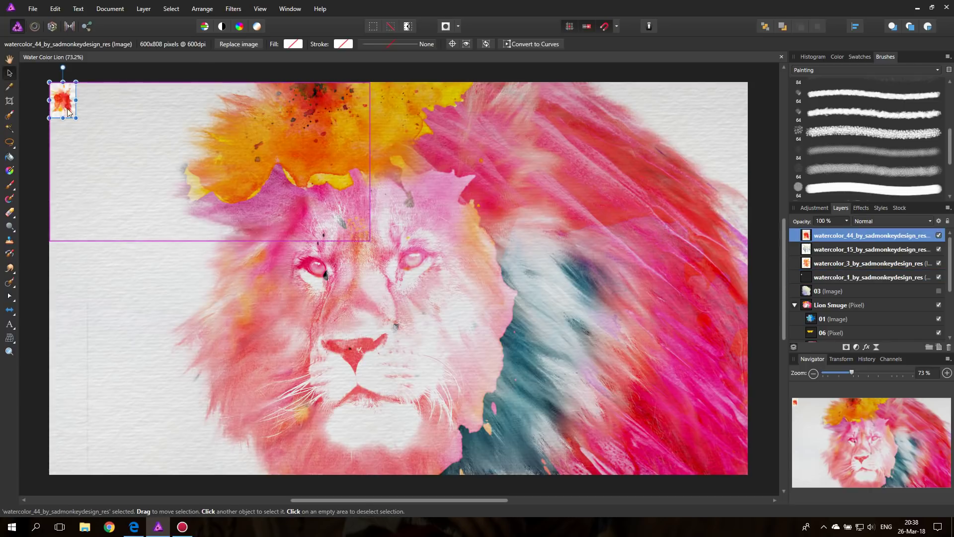
pyautogui.click(831, 277)
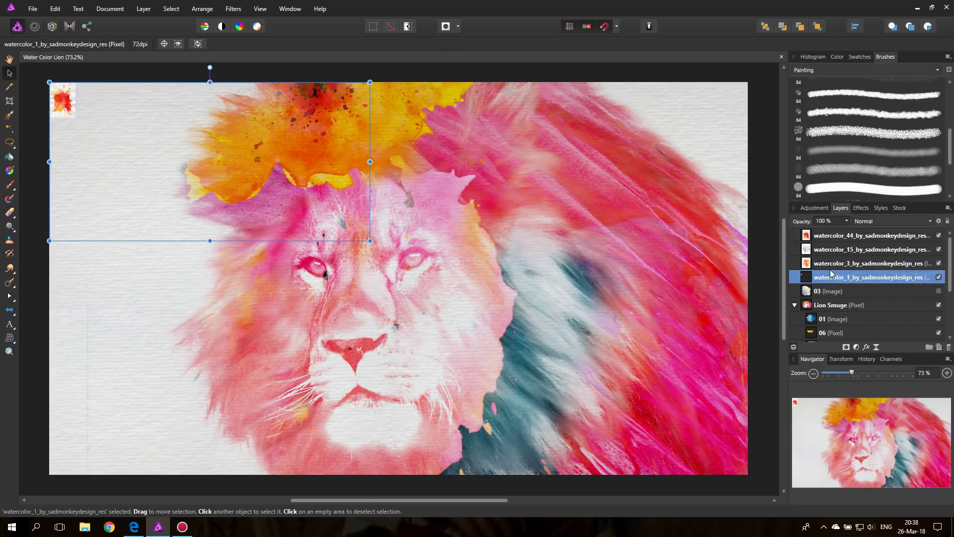
pyautogui.click(938, 278)
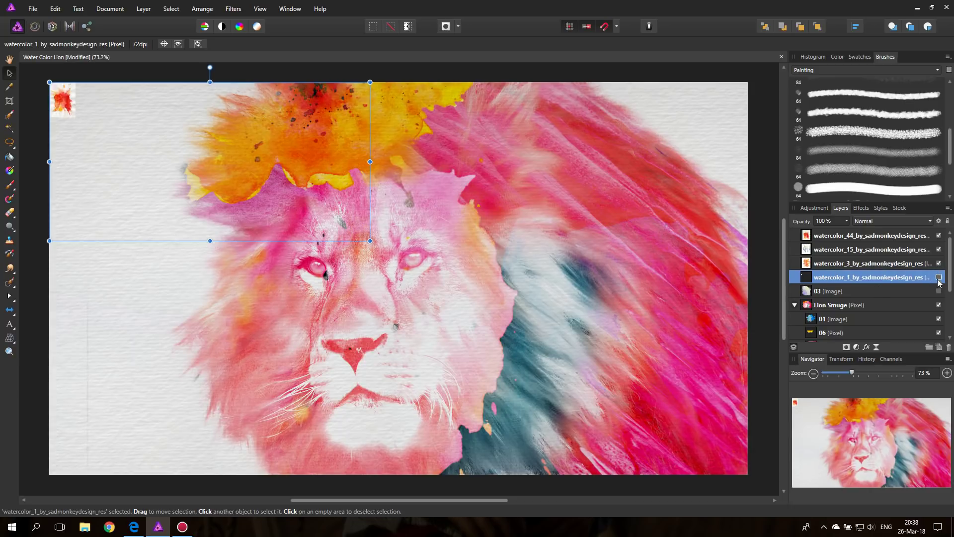
pyautogui.click(813, 263)
pyautogui.keyDown('shift'); pyautogui.click(819, 237); pyautogui.keyUp('shift')
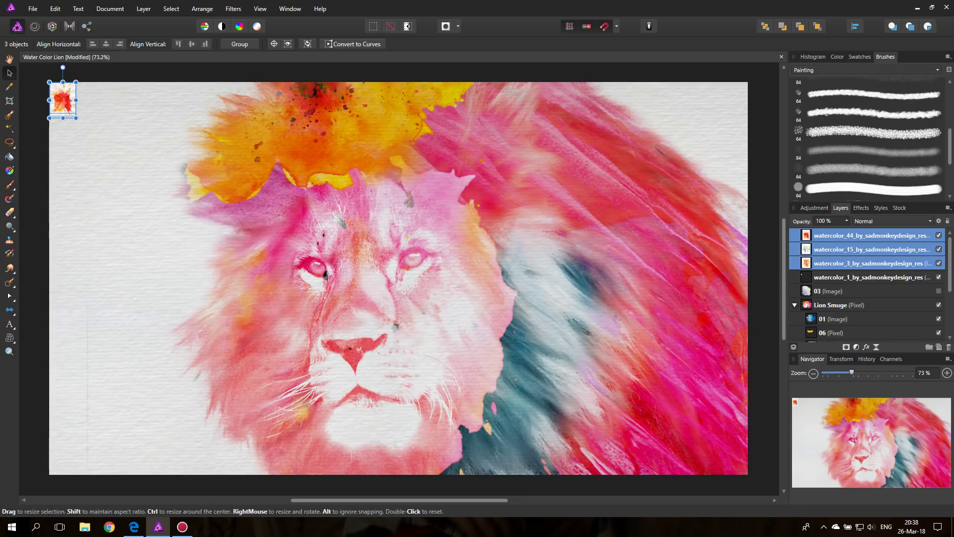
pyautogui.moveTo(75, 118); pyautogui.dragTo(386, 339)
pyautogui.moveTo(162, 197); pyautogui.dragTo(561, 246)
# Step: Try to resize the small watercolor_1 image in the corner of the canvas
pyautogui.click(62, 99)
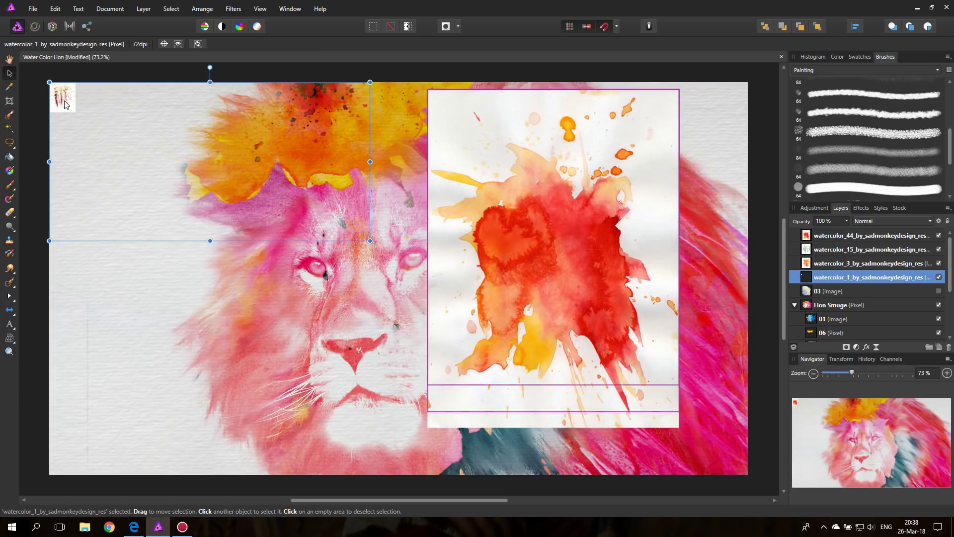
pyautogui.moveTo(370, 240); pyautogui.dragTo(330, 220)
pyautogui.moveTo(508, 309); pyautogui.dragTo(439, 275)
# Step: Delete the watercolor_1 layer and the hidden 03 image layer
pyautogui.click(809, 264)
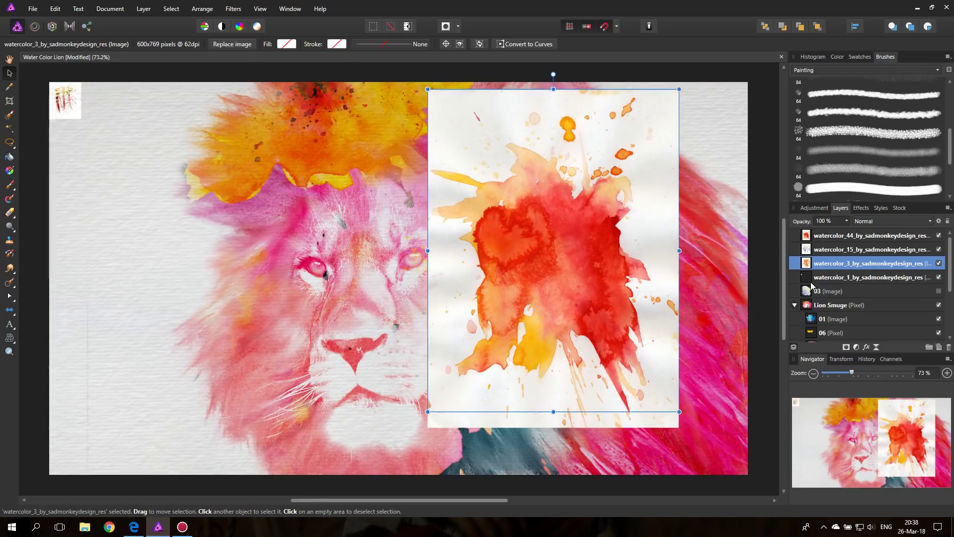
pyautogui.click(808, 279)
pyautogui.click(949, 348)
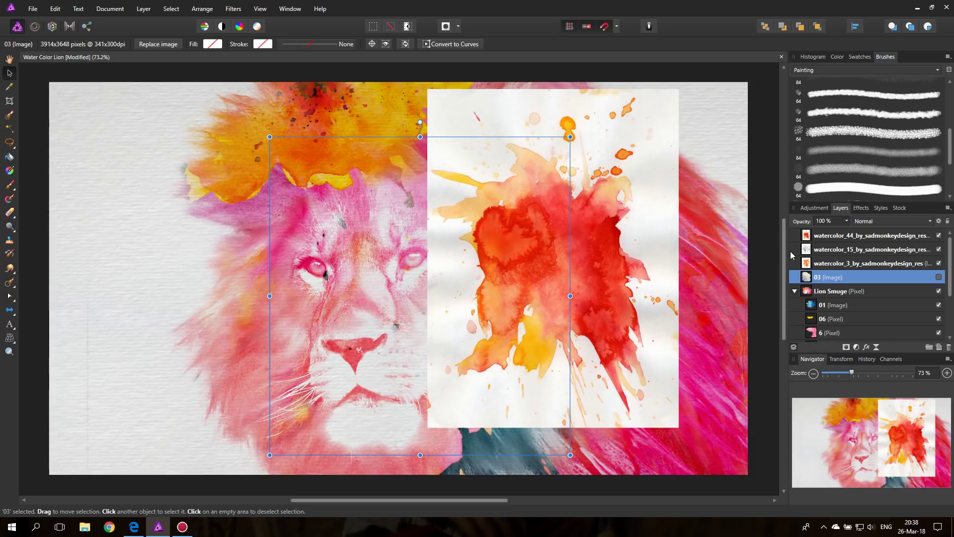
pyautogui.click(806, 266)
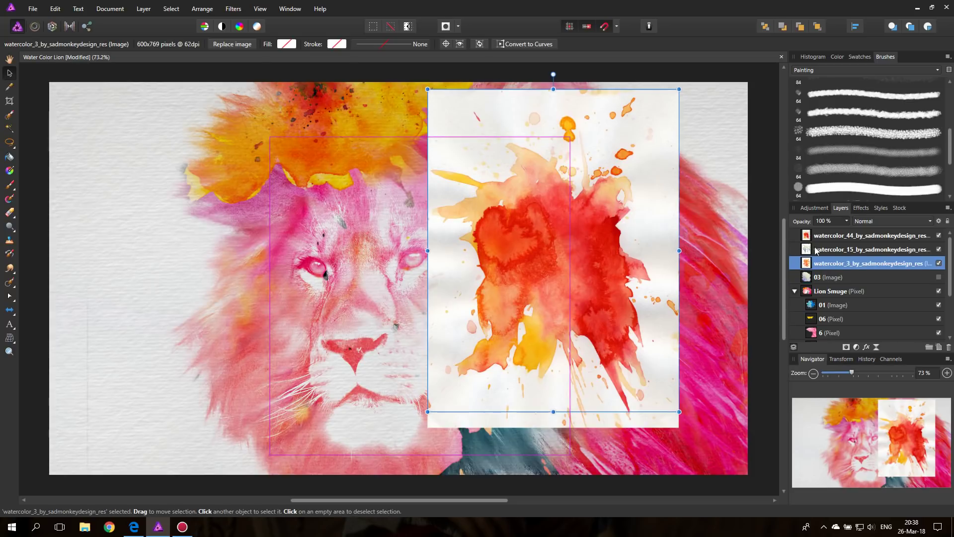
pyautogui.click(808, 280)
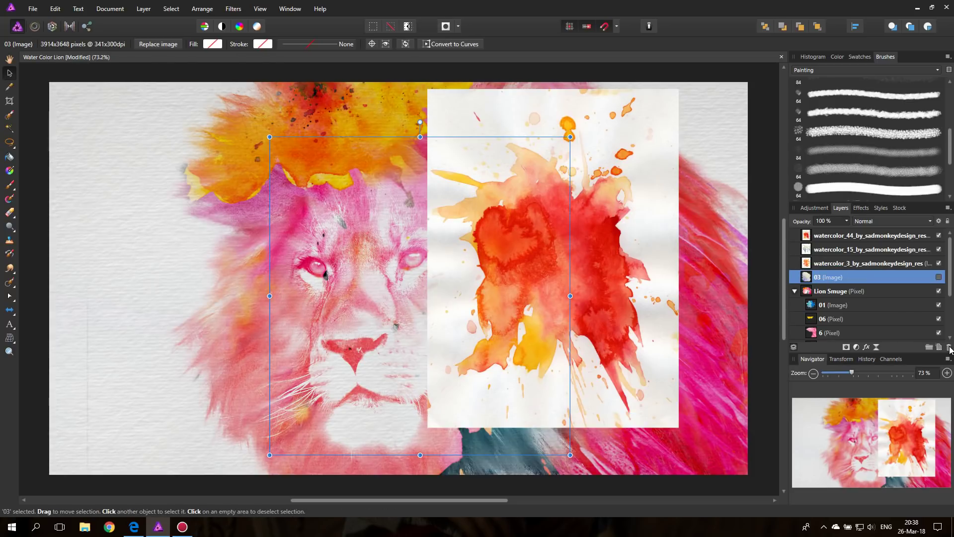
pyautogui.click(949, 348)
# Step: Separate the watercolor_44 splash from the other images, moving it over the lion's face and its layer directly above Lion Smuge
pyautogui.click(806, 264)
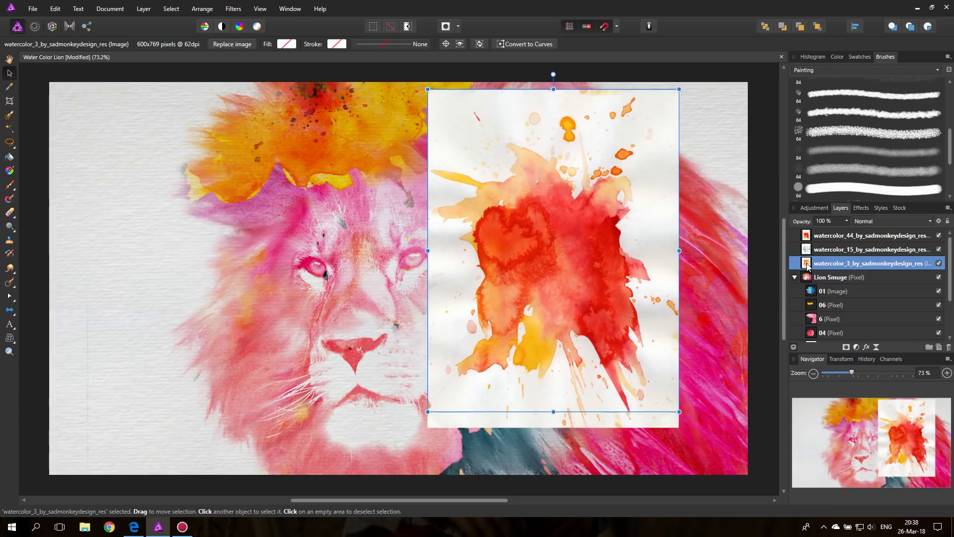
pyautogui.moveTo(572, 243); pyautogui.dragTo(237, 247)
pyautogui.click(527, 219)
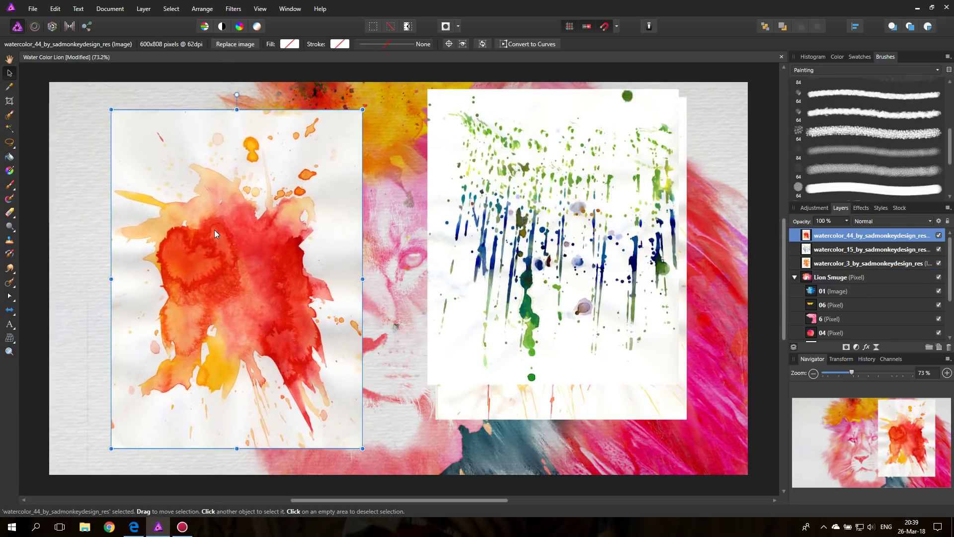
pyautogui.moveTo(807, 236); pyautogui.dragTo(819, 285)
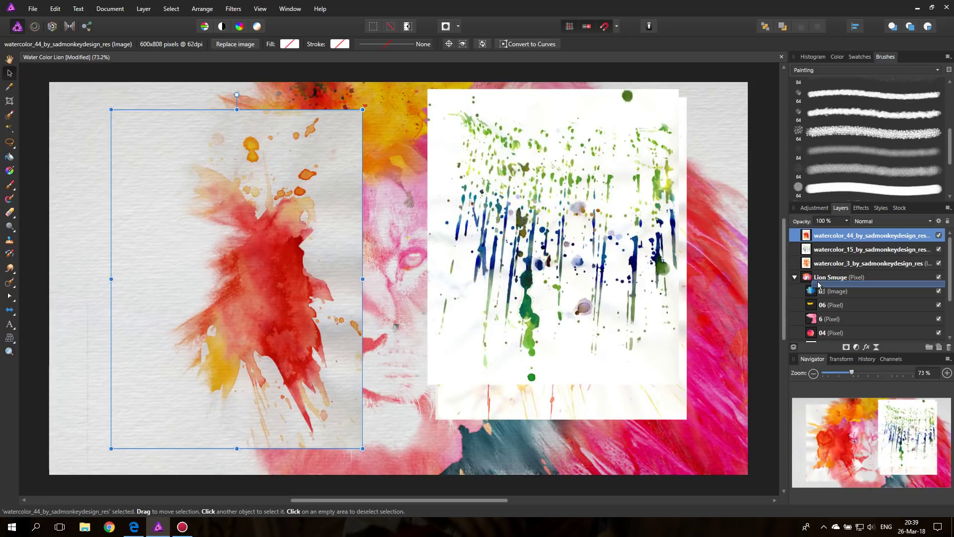
pyautogui.moveTo(819, 285); pyautogui.dragTo(807, 272)
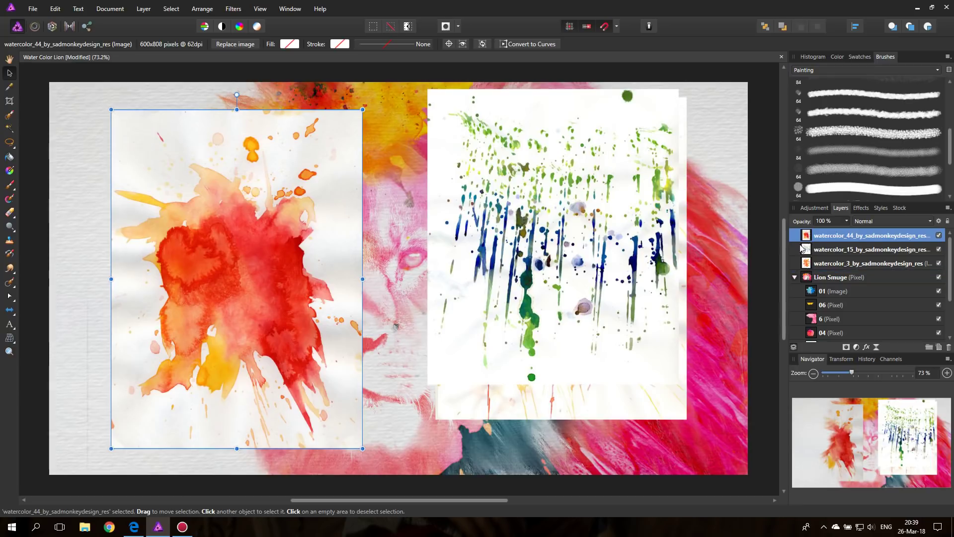
pyautogui.moveTo(174, 234); pyautogui.dragTo(188, 213)
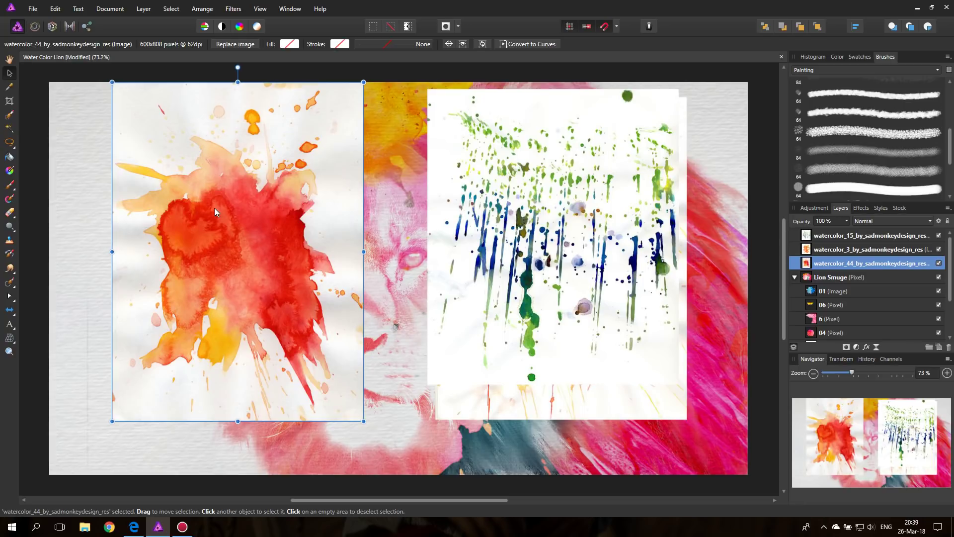
# Step: Hide the watercolor_3 and watercolor_15 layers and set the watercolor_44 layer's blend mode to Multiply
pyautogui.click(939, 249)
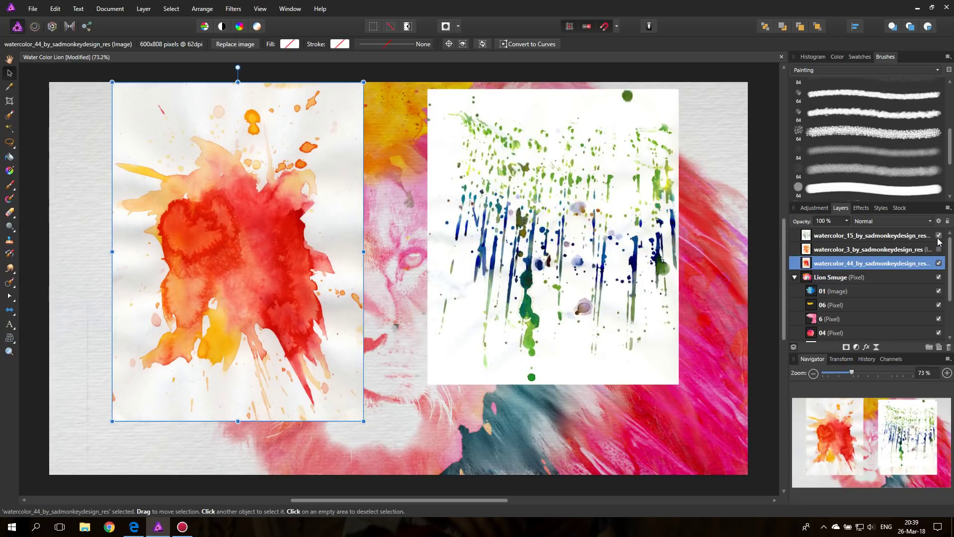
pyautogui.click(939, 235)
pyautogui.click(877, 222)
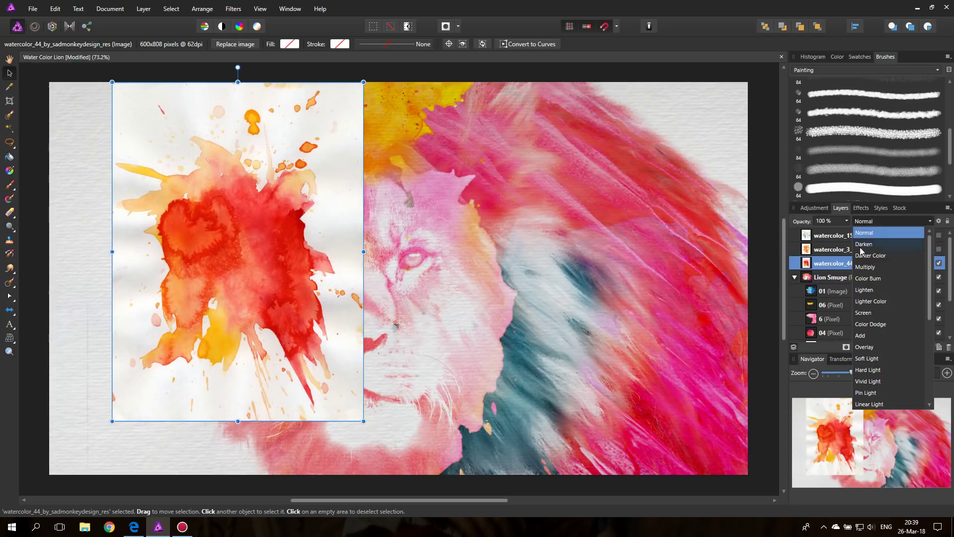
pyautogui.click(866, 267)
# Step: Rotate the watercolor_44 splash and position it diagonally over the lion's forehead and upper mane
pyautogui.moveTo(179, 249); pyautogui.dragTo(121, 288)
pyautogui.moveTo(176, 103); pyautogui.dragTo(326, 395)
pyautogui.moveTo(259, 310); pyautogui.dragTo(391, 204)
# Step: Rasterize the watercolor_44 layer and erase the parts covering the lion's face with a soft 451 px eraser
pyautogui.rightClick(793, 267)
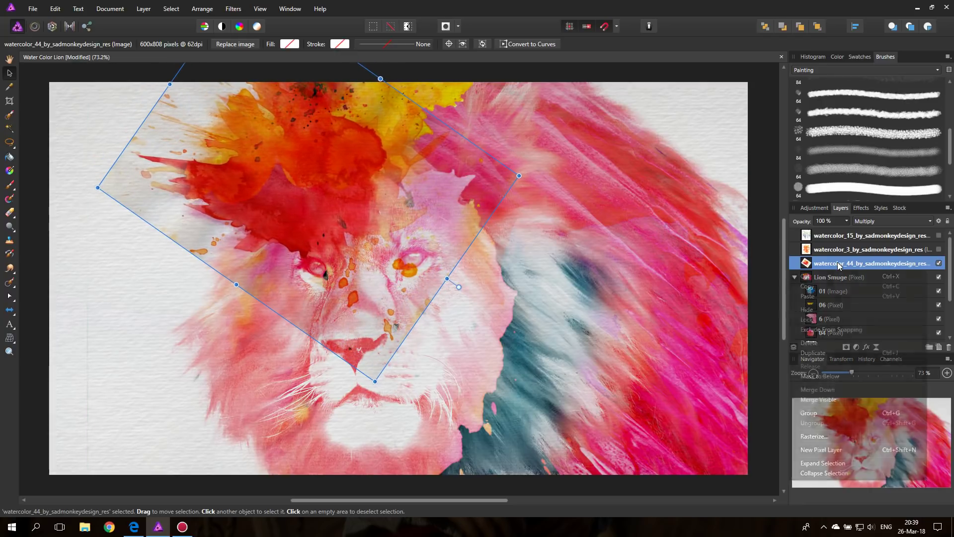
pyautogui.click(823, 436)
pyautogui.click(9, 213)
pyautogui.moveTo(263, 264)
pyautogui.mouseDown()
pyautogui.moveTo(303, 234)
pyautogui.moveTo(412, 199)
pyautogui.moveTo(333, 209)
pyautogui.moveTo(323, 191)
pyautogui.moveTo(343, 149)
pyautogui.moveTo(253, 243)
pyautogui.moveTo(244, 284)
pyautogui.mouseUp()
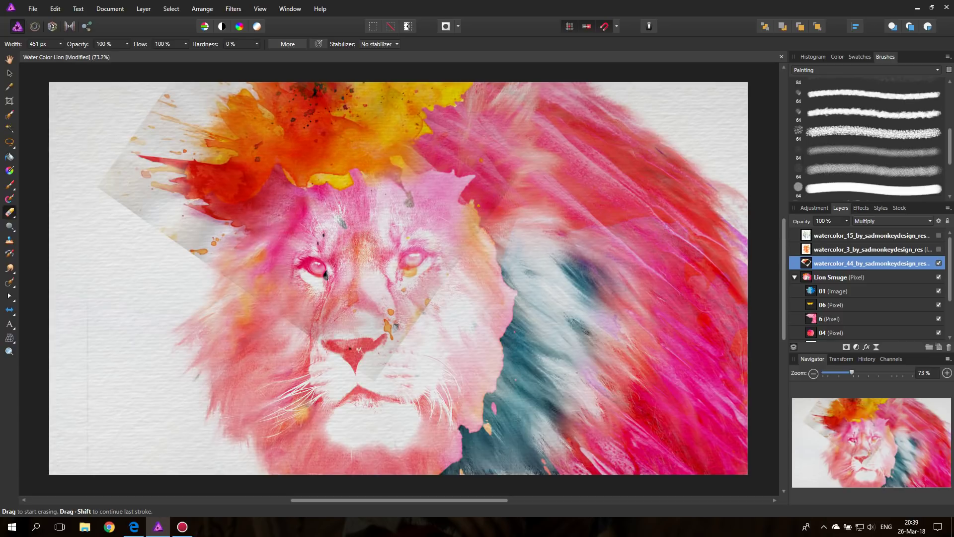
pyautogui.moveTo(314, 328); pyautogui.dragTo(393, 343)
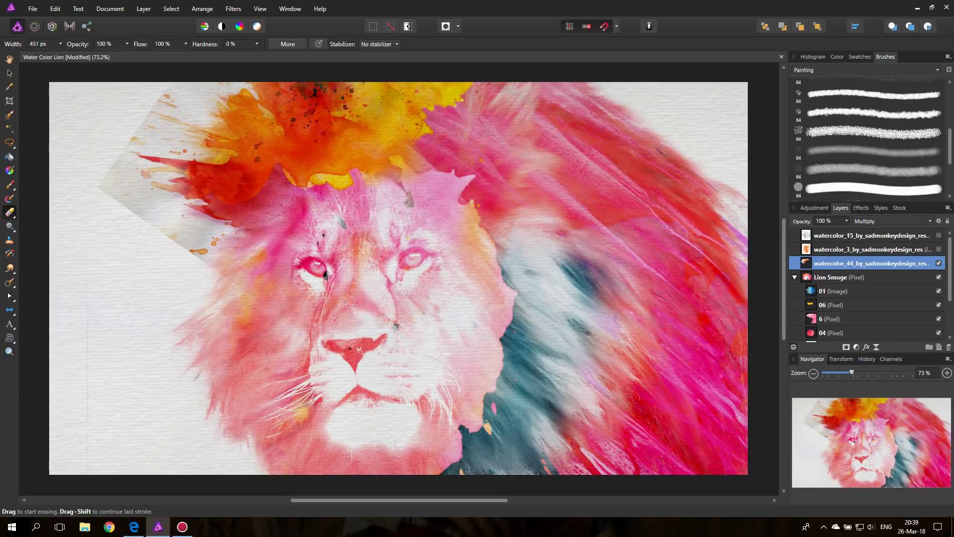
# Step: Set the watercolor_44 layer's blend mode to Darker Color and nudge the splash slightly up and outward over the lion's forehead
pyautogui.click(9, 73)
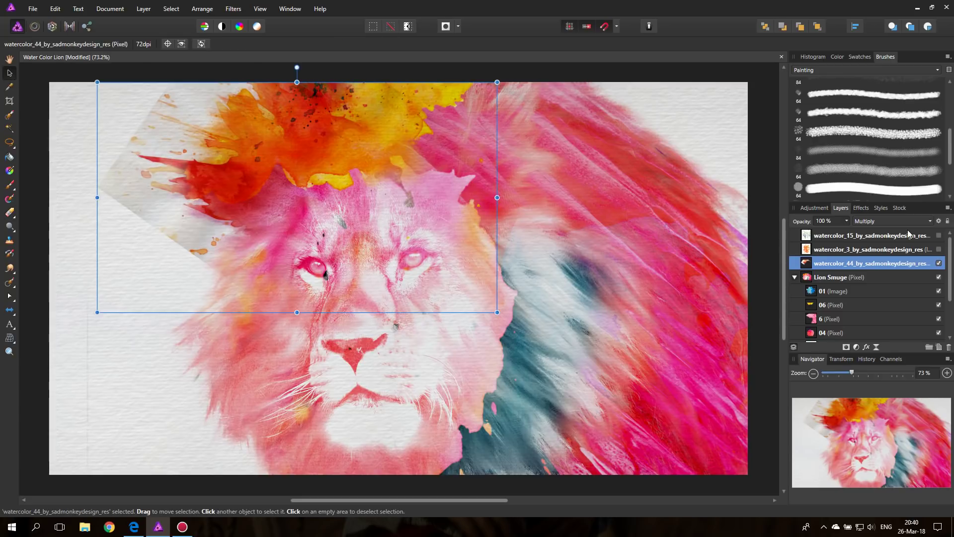
pyautogui.click(869, 220)
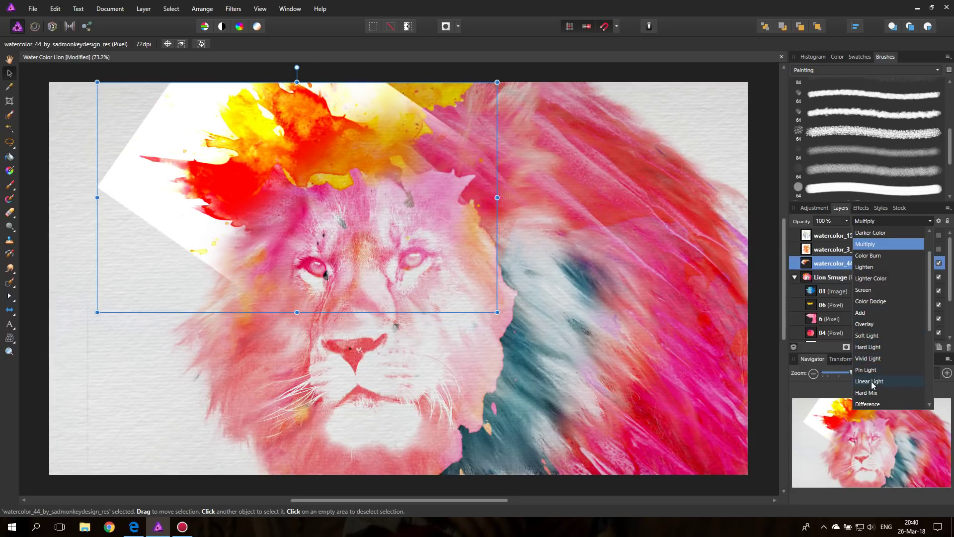
pyautogui.scroll(2, 900, 278)
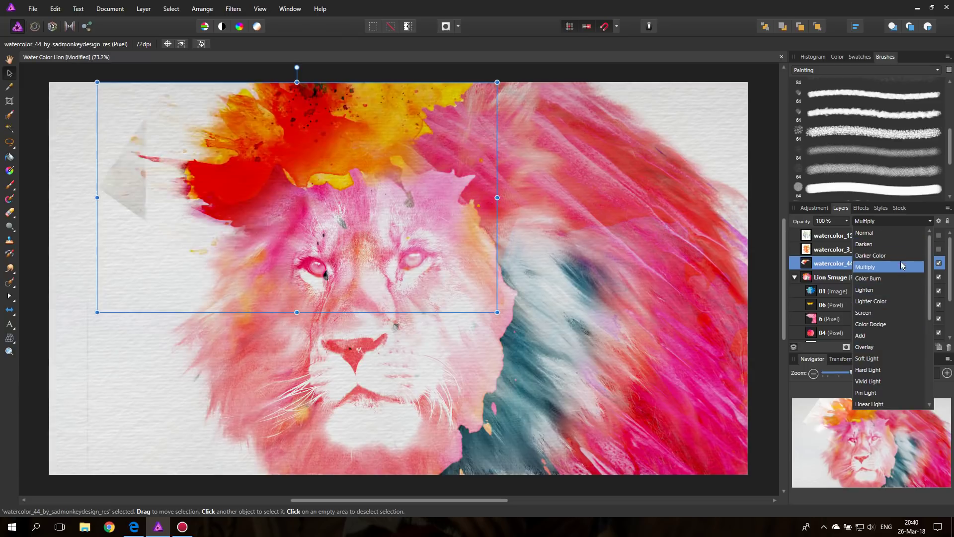
pyautogui.click(871, 255)
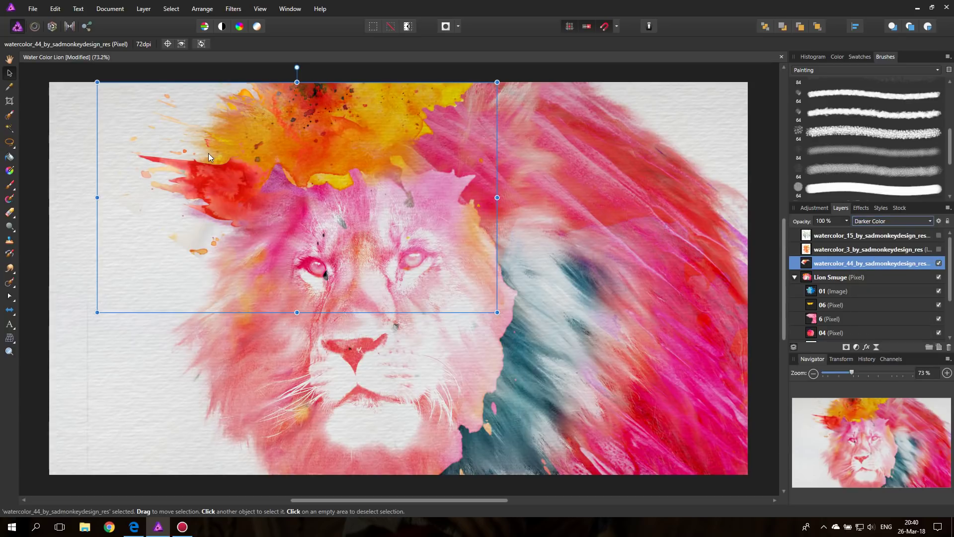
pyautogui.click(45, 85)
pyautogui.moveTo(244, 180)
pyautogui.mouseDown()
pyautogui.moveTo(229, 174)
pyautogui.moveTo(231, 189)
pyautogui.moveTo(216, 171)
pyautogui.moveTo(232, 184)
pyautogui.moveTo(226, 140)
pyautogui.moveTo(216, 169)
pyautogui.moveTo(234, 174)
pyautogui.mouseUp()
pyautogui.click(32, 152)
pyautogui.click(38, 193)
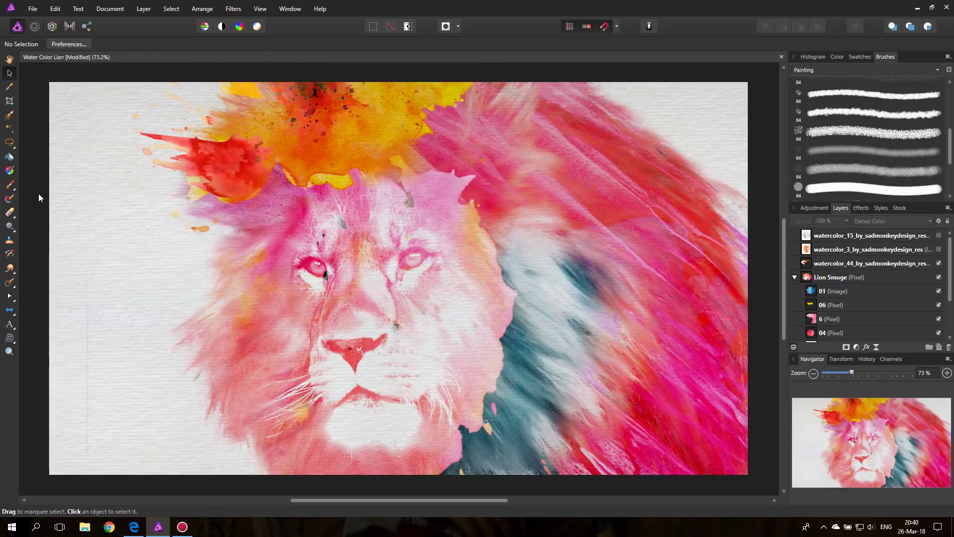
# Step: Show the watercolor_3 layer, move its image down over the lion's cheek and mane, and set its blend mode to Darker Color
pyautogui.click(939, 249)
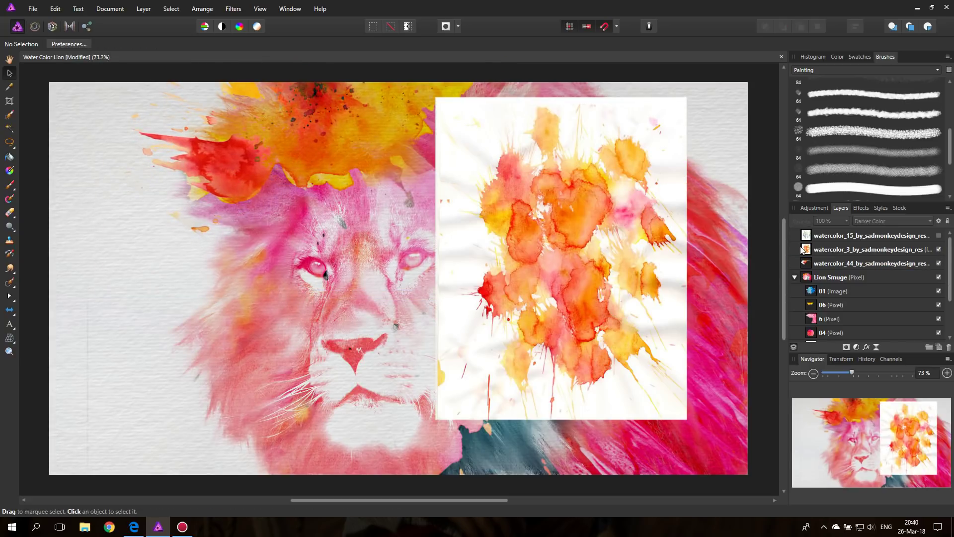
pyautogui.moveTo(577, 222); pyautogui.dragTo(542, 274)
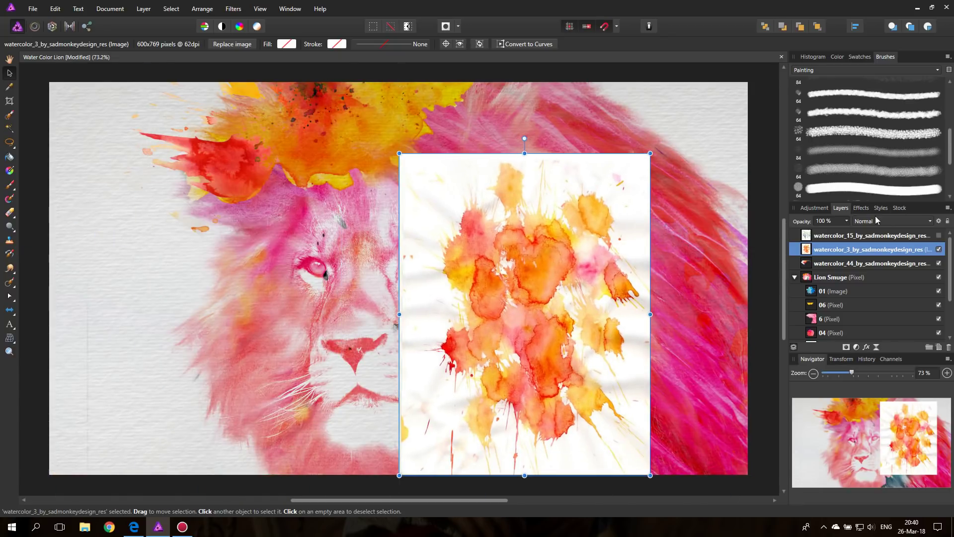
pyautogui.click(890, 221)
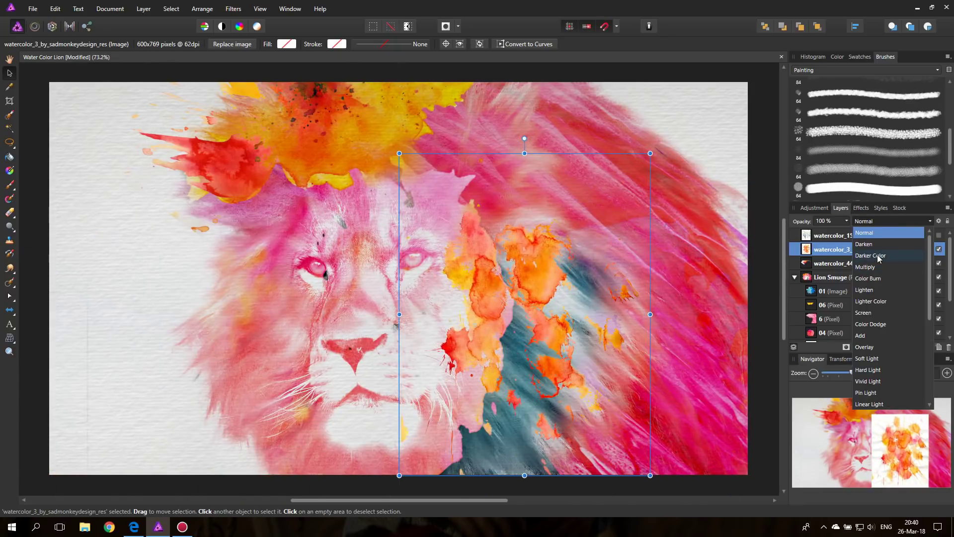
pyautogui.click(879, 256)
# Step: Resize the watercolor_3 splash, turn it on its side and move it over the upper-right part of the mane
pyautogui.moveTo(650, 153); pyautogui.dragTo(735, 79)
pyautogui.moveTo(620, 204); pyautogui.dragTo(526, 153)
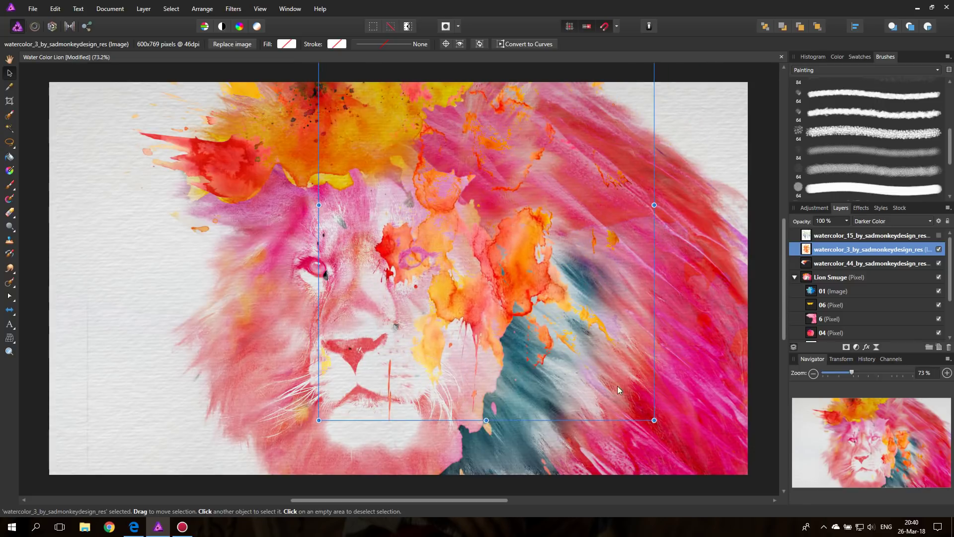
pyautogui.moveTo(657, 423); pyautogui.dragTo(752, 141)
pyautogui.moveTo(572, 167); pyautogui.dragTo(547, 246)
pyautogui.moveTo(253, 259); pyautogui.dragTo(472, 313)
pyautogui.moveTo(628, 175); pyautogui.dragTo(644, 230)
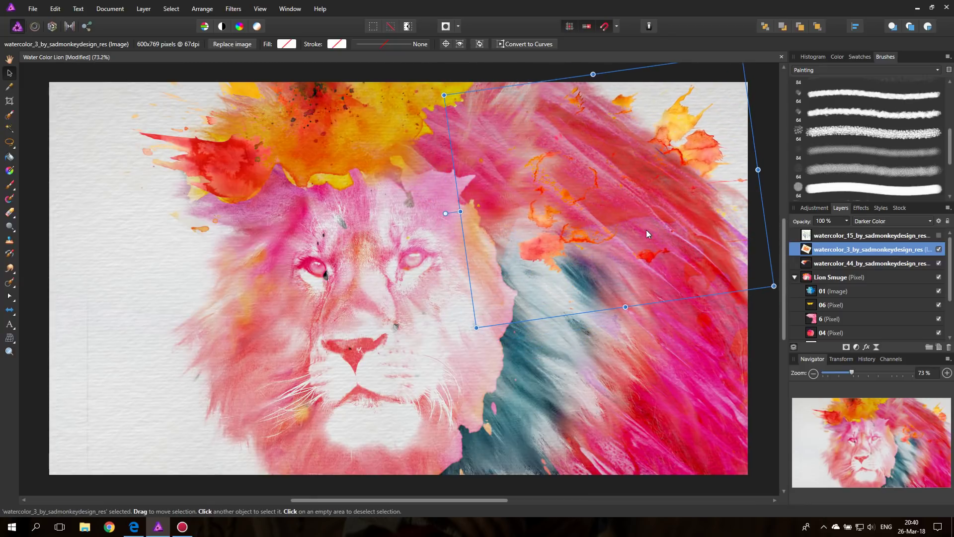
# Step: Keep watercolor_3 on Darker Color and rotate it diagonally so its orange blots fall along the mane's upper-right outer edge
pyautogui.click(888, 221)
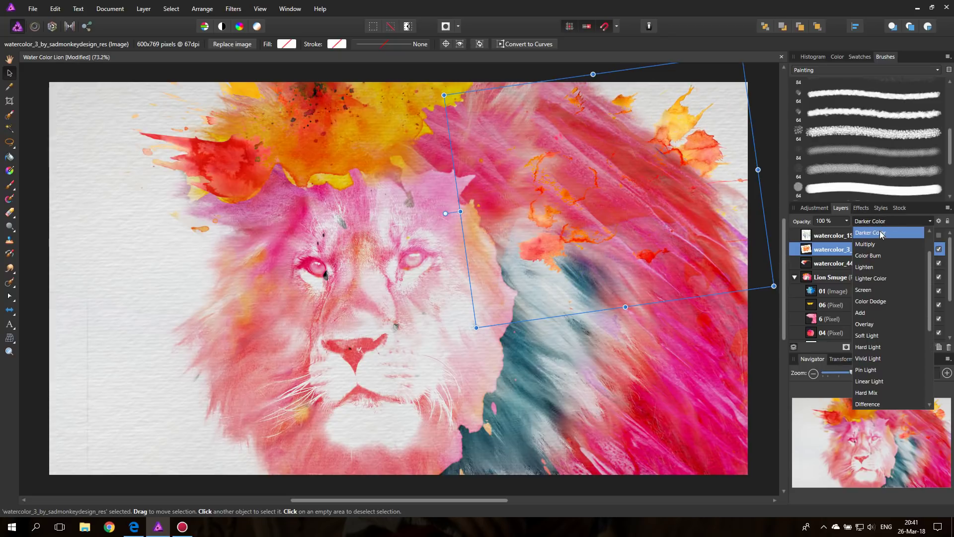
pyautogui.click(882, 236)
pyautogui.moveTo(652, 142)
pyautogui.mouseDown()
pyautogui.moveTo(663, 129)
pyautogui.moveTo(628, 138)
pyautogui.moveTo(669, 140)
pyautogui.moveTo(647, 160)
pyautogui.mouseUp()
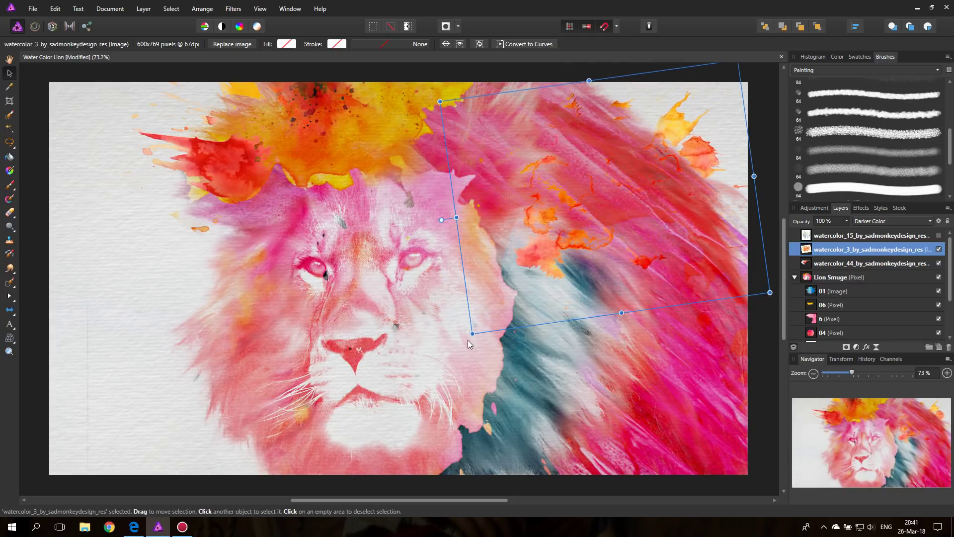
pyautogui.moveTo(441, 219); pyautogui.dragTo(408, 154)
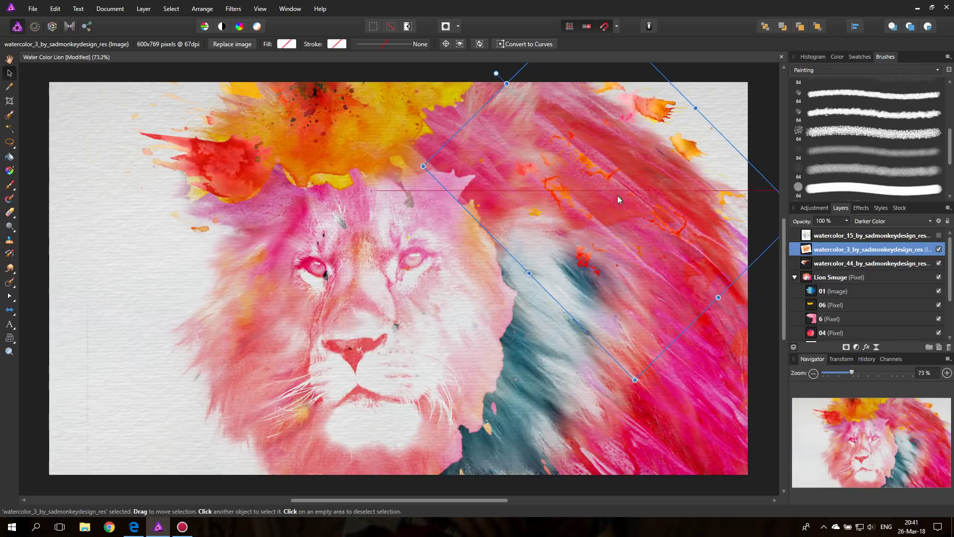
pyautogui.moveTo(622, 187); pyautogui.dragTo(610, 199)
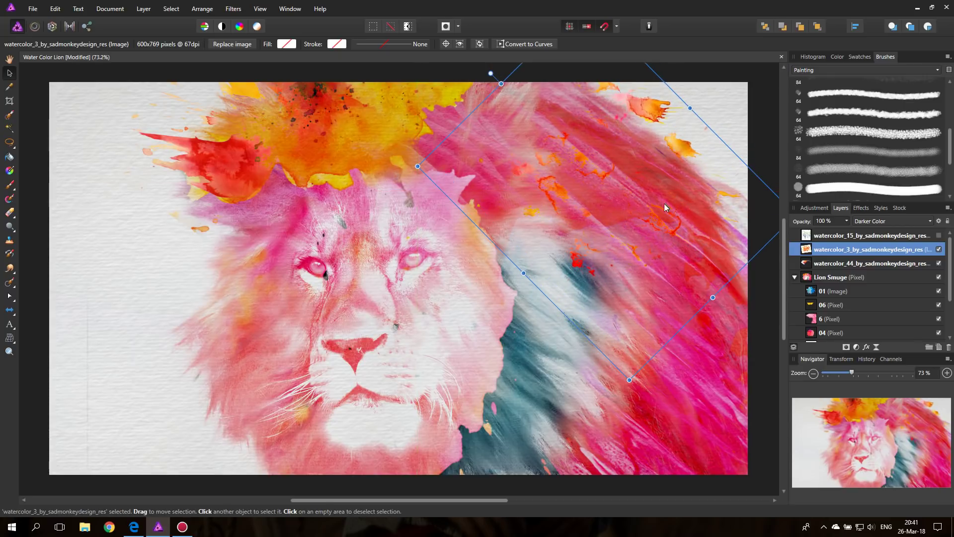
# Step: Rasterize the watercolor_3 layer and erase its blots inside the mane with the 451 px eraser, keeping those outside the edge
pyautogui.rightClick(826, 252)
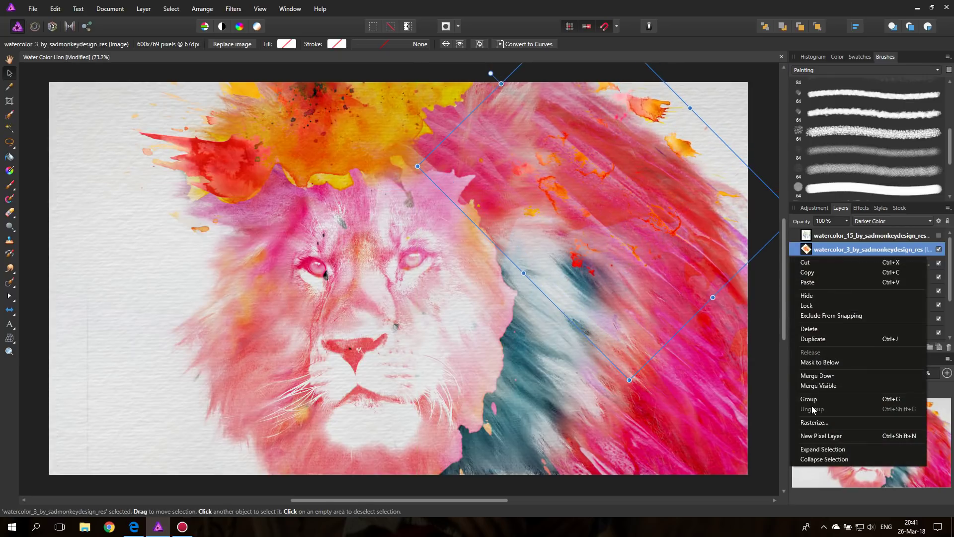
pyautogui.click(816, 423)
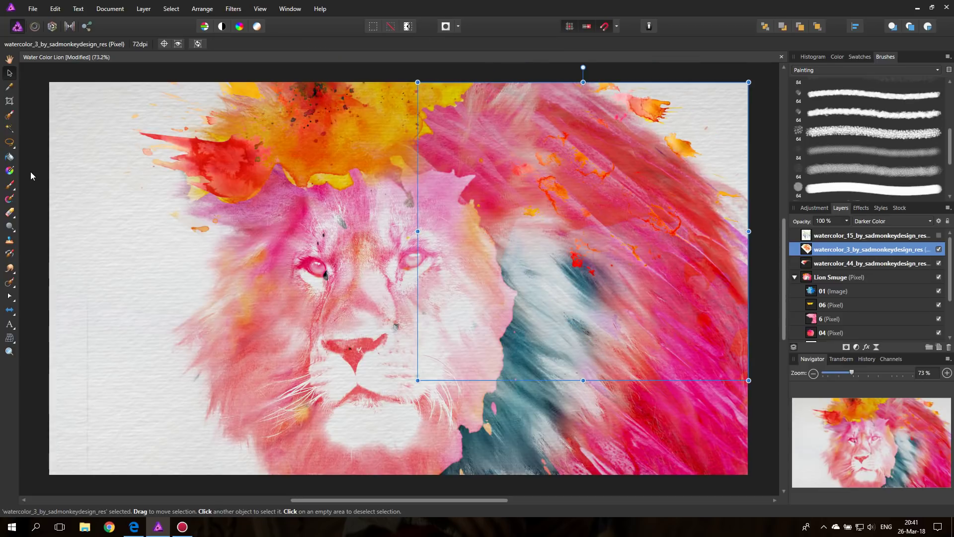
pyautogui.click(10, 213)
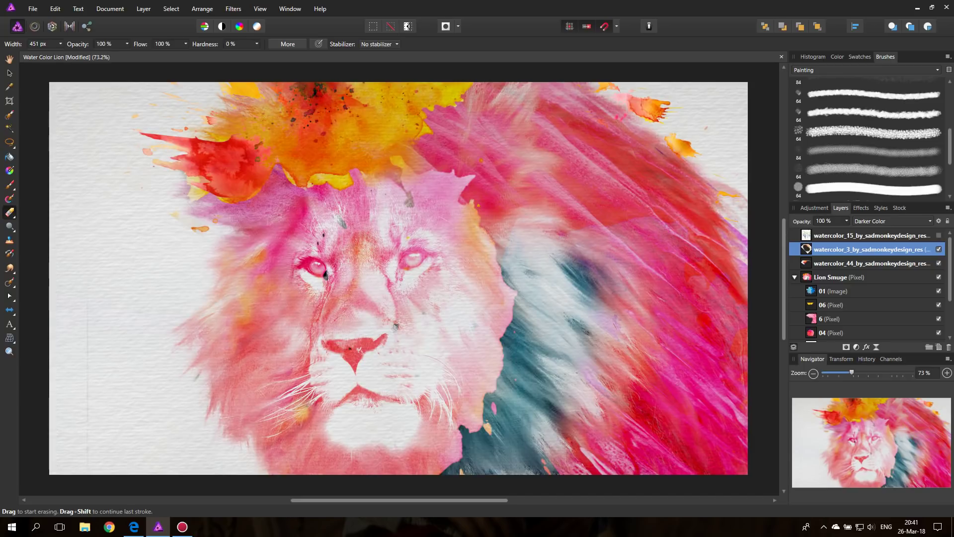
# Step: Show the watercolor_15 layer, enlarge its green and blue splatter image and move it over the lion's face and mane
pyautogui.click(939, 235)
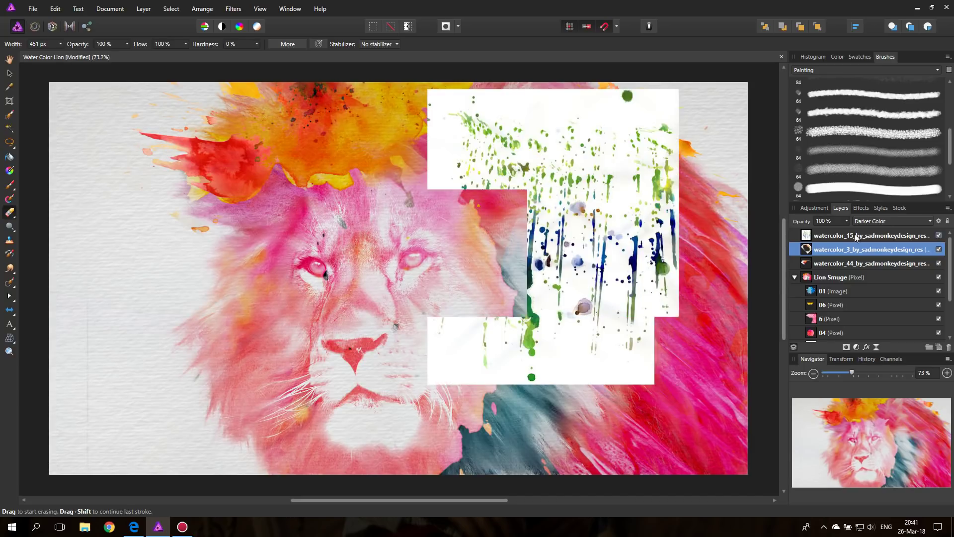
pyautogui.click(814, 237)
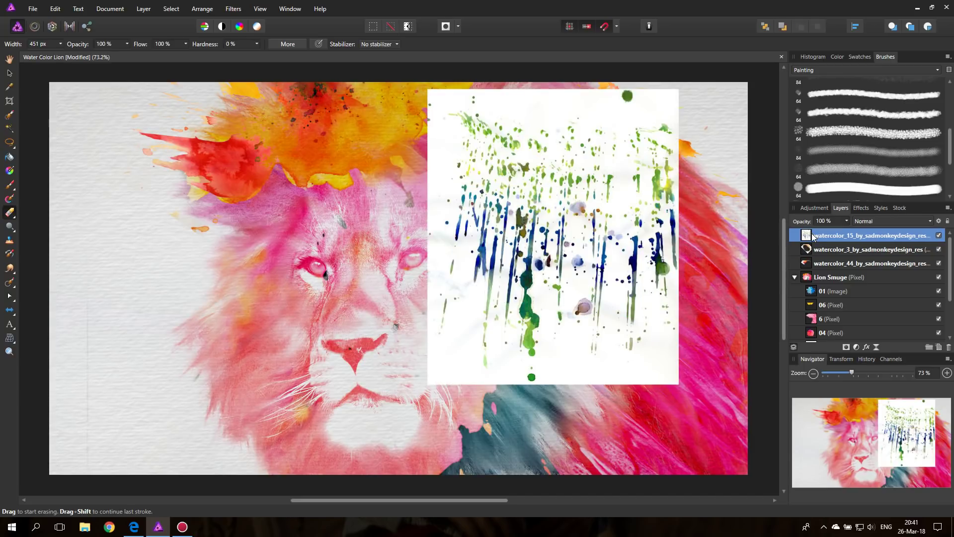
pyautogui.click(9, 74)
pyautogui.moveTo(428, 385); pyautogui.dragTo(328, 498)
pyautogui.moveTo(520, 320); pyautogui.dragTo(480, 297)
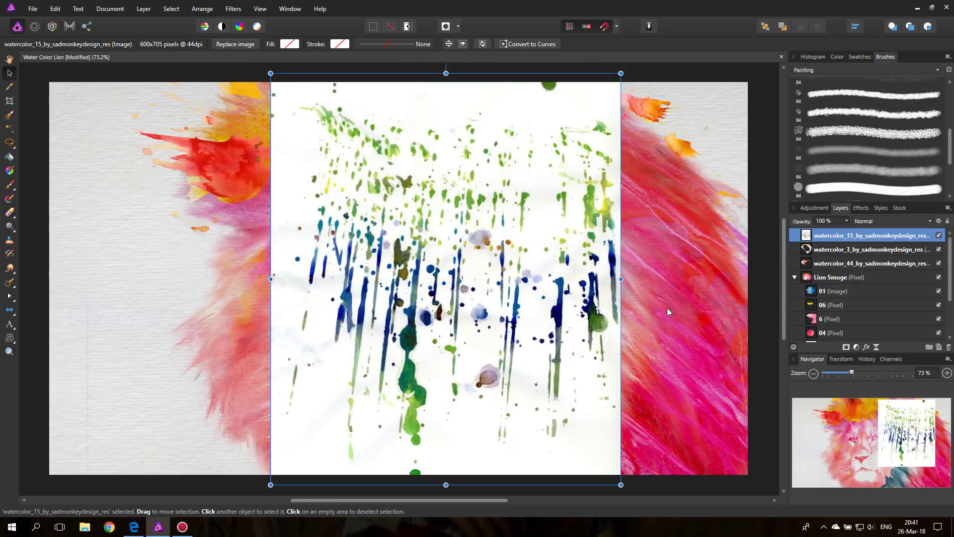
pyautogui.moveTo(537, 218); pyautogui.dragTo(476, 276)
pyautogui.moveTo(557, 133); pyautogui.dragTo(616, 63)
pyautogui.moveTo(554, 172); pyautogui.dragTo(622, 195)
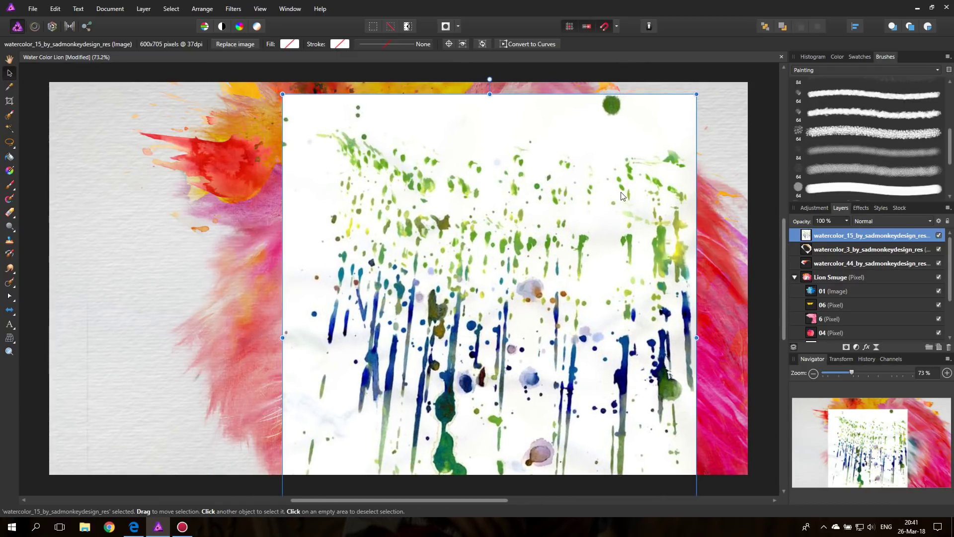
# Step: Rasterize the watercolor_15 layer, outline its leftmost column of splatters with a freehand selection and duplicate that area to a new layer
pyautogui.rightClick(836, 238)
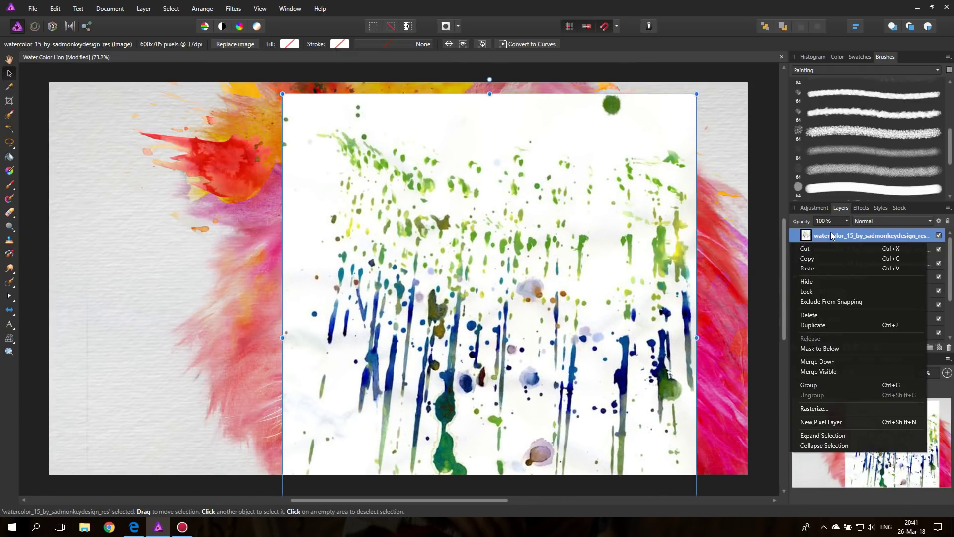
pyautogui.click(814, 408)
pyautogui.click(9, 143)
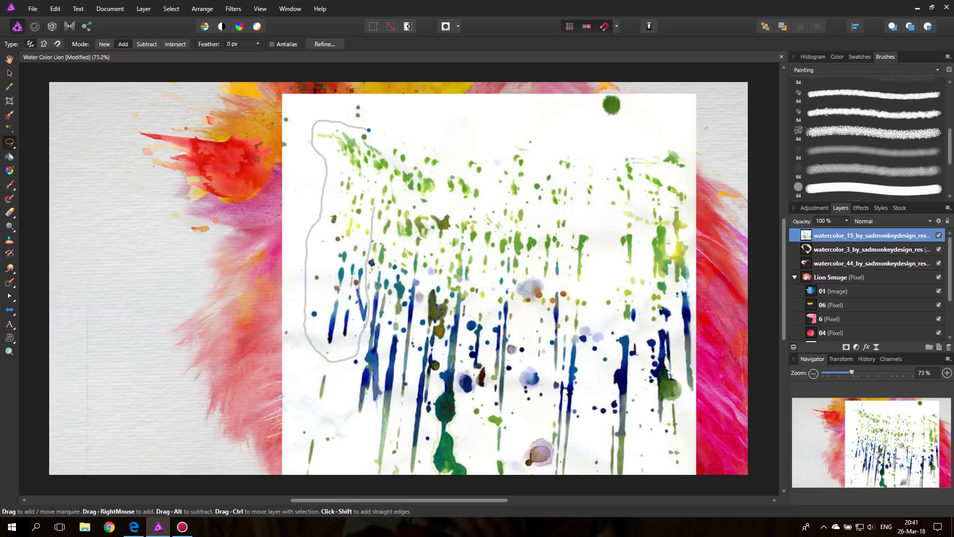
pyautogui.moveTo(369, 130); pyautogui.dragTo(368, 128)
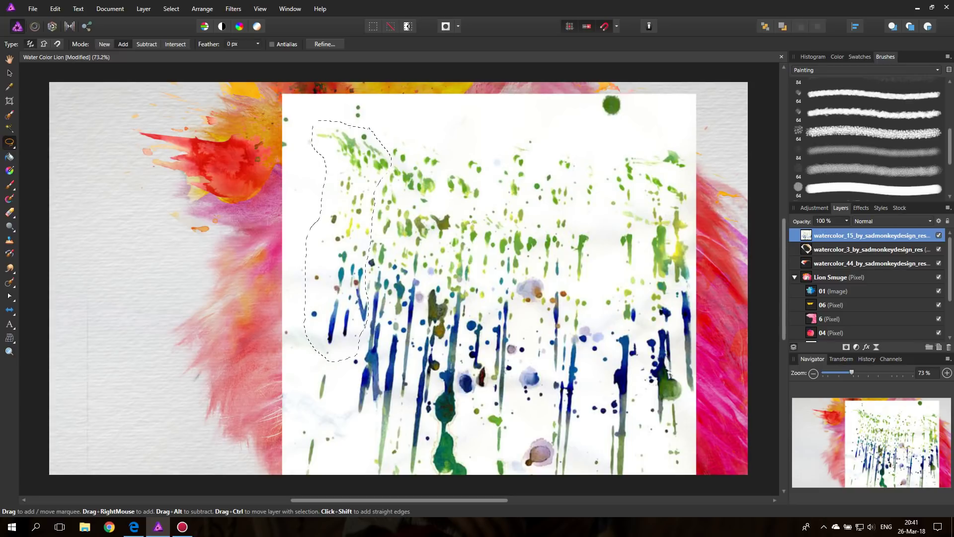
pyautogui.rightClick(827, 234)
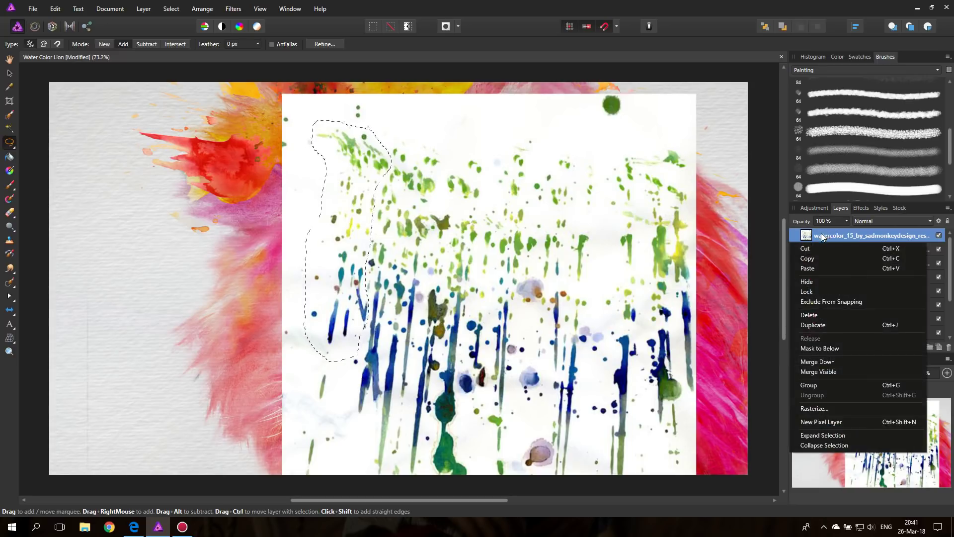
pyautogui.click(824, 324)
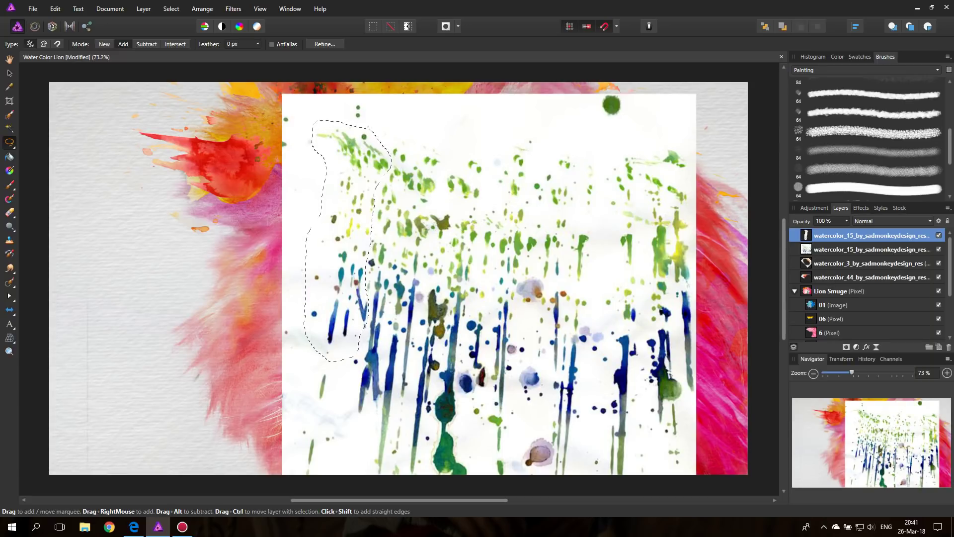
# Step: Move the duplicated splatter piece onto the blank paper left of the lion and hide the full watercolor_15 layer
pyautogui.press('v')
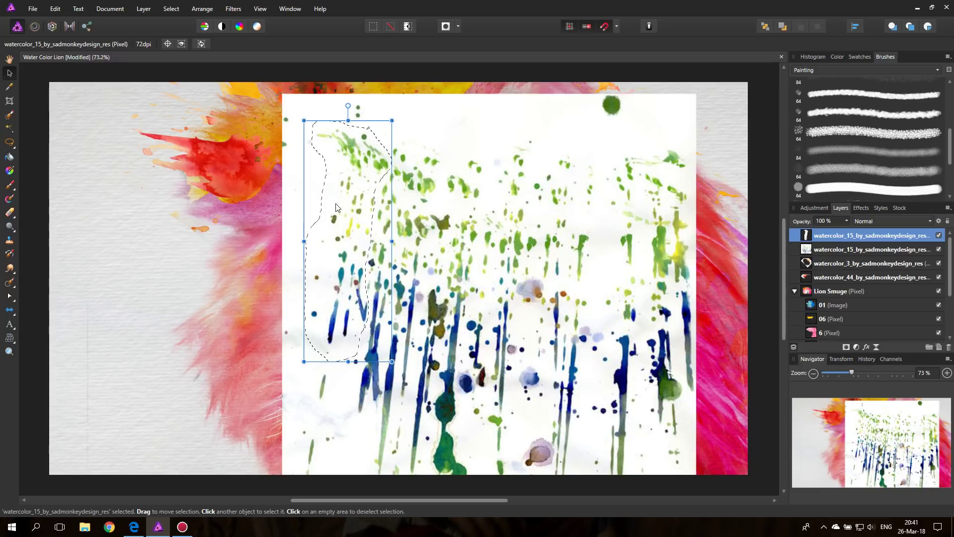
pyautogui.moveTo(336, 206); pyautogui.dragTo(228, 208)
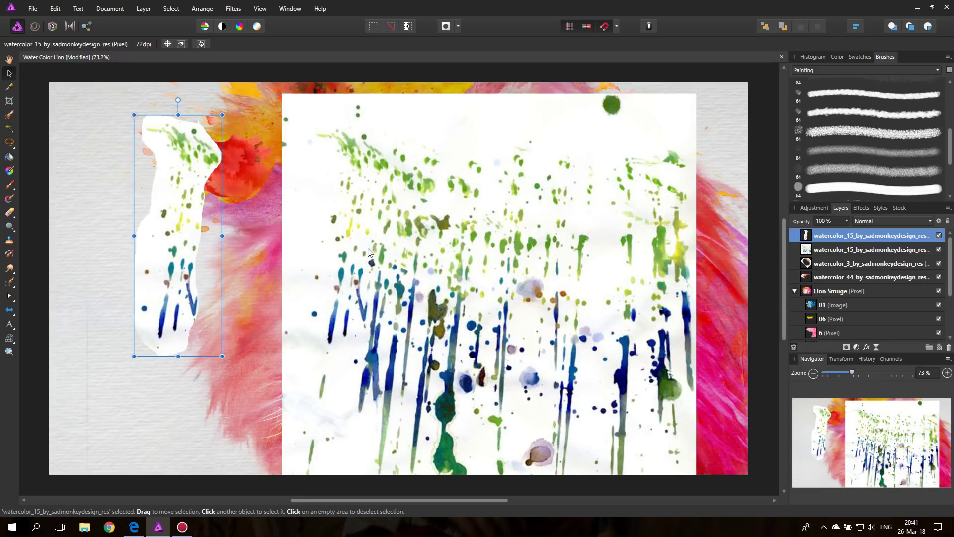
pyautogui.click(939, 250)
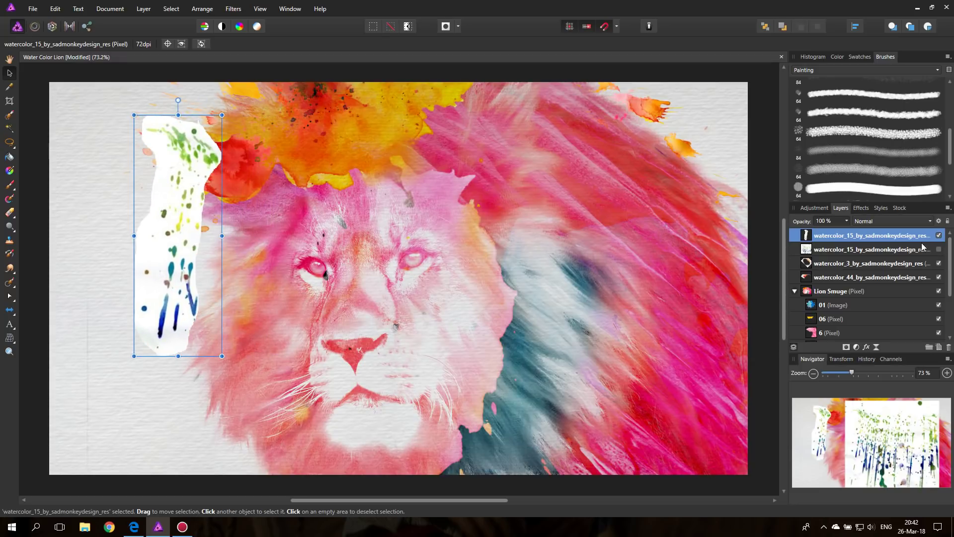
# Step: Set the splatter piece's blend mode to Darker Color, then rotate and place it diagonally across the left edge of the mane
pyautogui.click(879, 221)
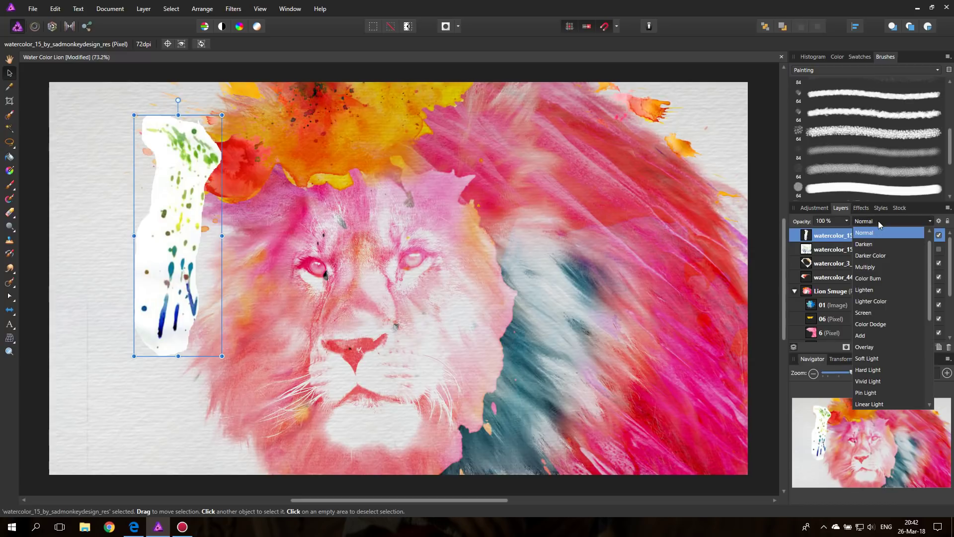
pyautogui.click(870, 255)
pyautogui.moveTo(177, 220); pyautogui.dragTo(160, 339)
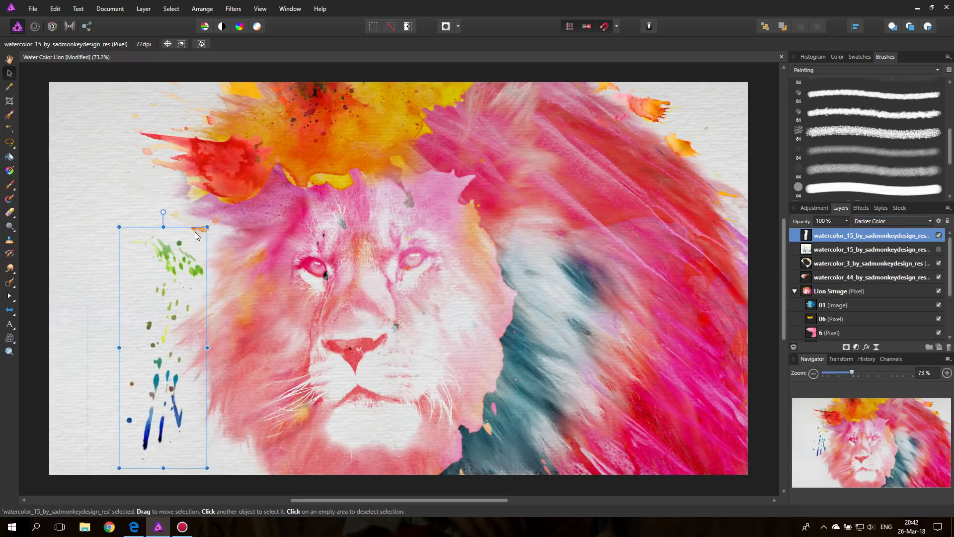
pyautogui.moveTo(161, 220); pyautogui.dragTo(251, 255)
pyautogui.moveTo(203, 305); pyautogui.dragTo(247, 222)
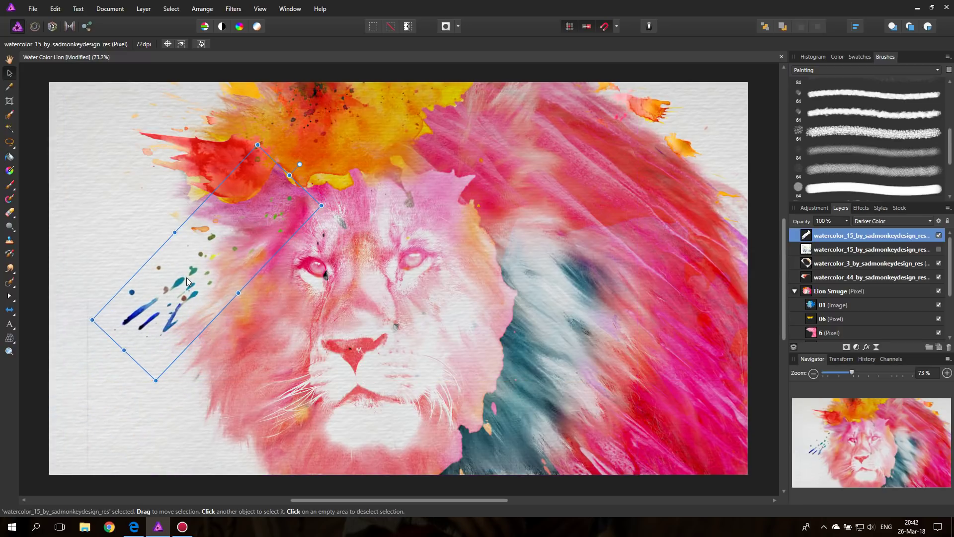
# Step: Add an HSL adjustment and nest it inside the splatter piece's layer so it affects only that layer
pyautogui.click(856, 347)
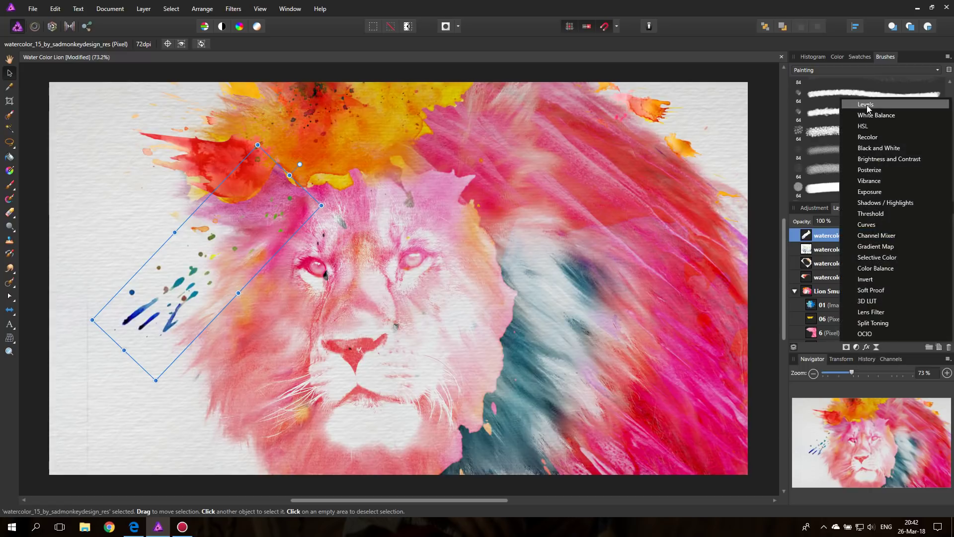
pyautogui.click(867, 127)
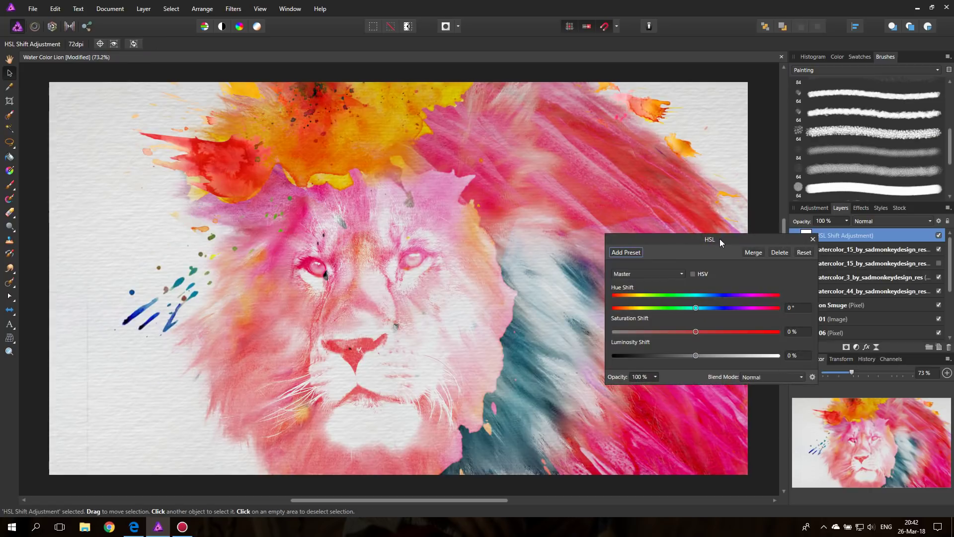
pyautogui.moveTo(720, 242); pyautogui.dragTo(609, 242)
pyautogui.moveTo(821, 239); pyautogui.dragTo(822, 251)
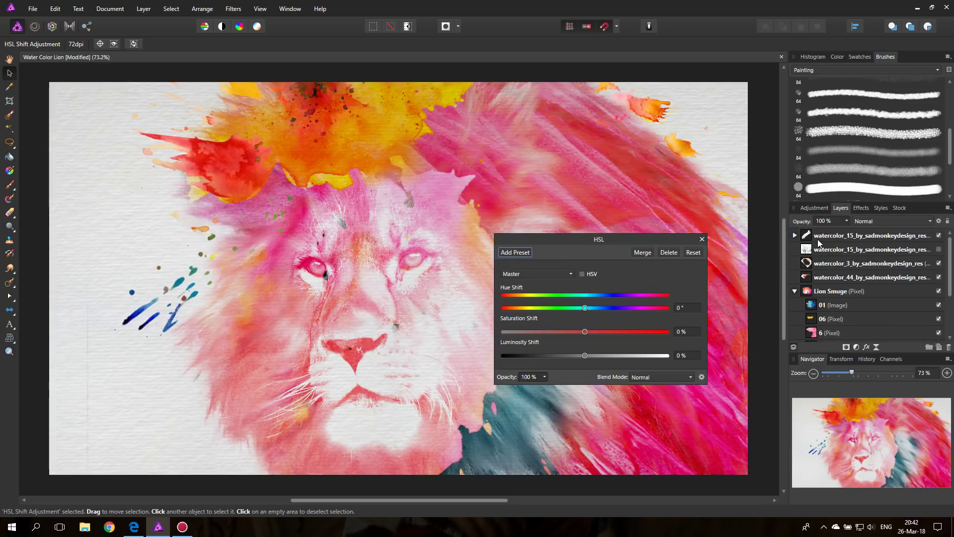
# Step: Set the first splatter piece's HSL hue shift to 67.3° and close the adjustment settings
pyautogui.moveTo(585, 308); pyautogui.dragTo(616, 319)
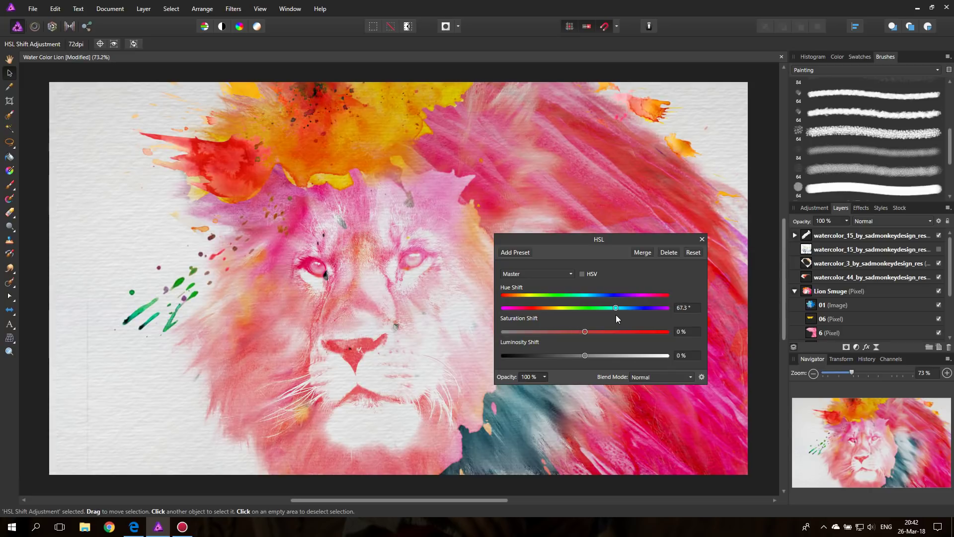
pyautogui.click(702, 239)
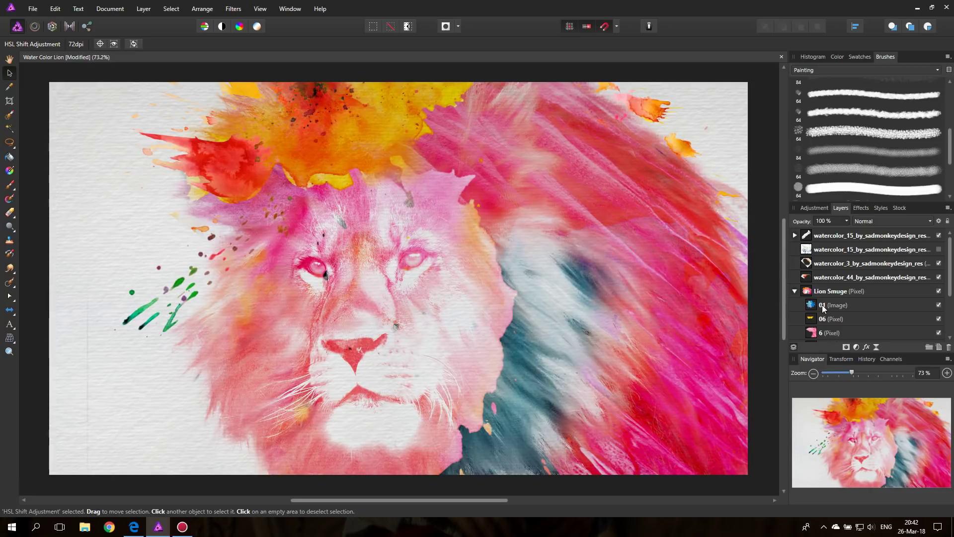
# Step: Show the full watercolor_15 layer again and outline its olive and dark green central drips with a freehand selection
pyautogui.click(809, 252)
pyautogui.click(939, 250)
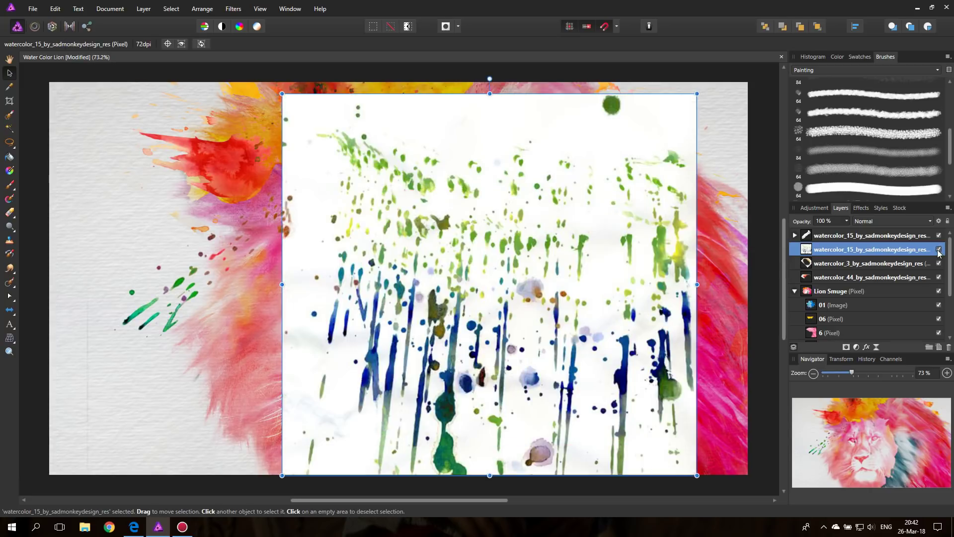
pyautogui.click(9, 142)
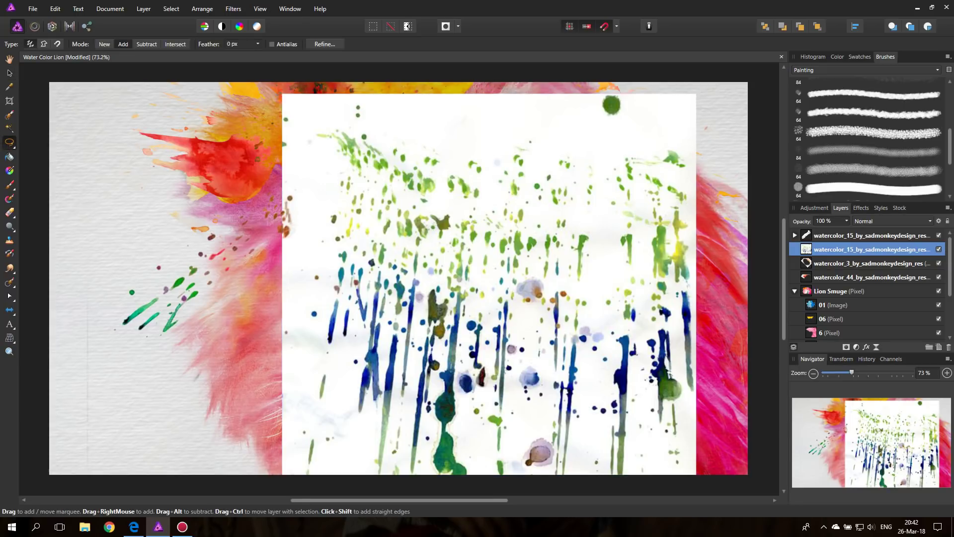
pyautogui.click(9, 73)
pyautogui.moveTo(432, 368)
pyautogui.mouseDown()
pyautogui.moveTo(425, 281)
pyautogui.moveTo(423, 364)
pyautogui.mouseUp()
pyautogui.click(9, 143)
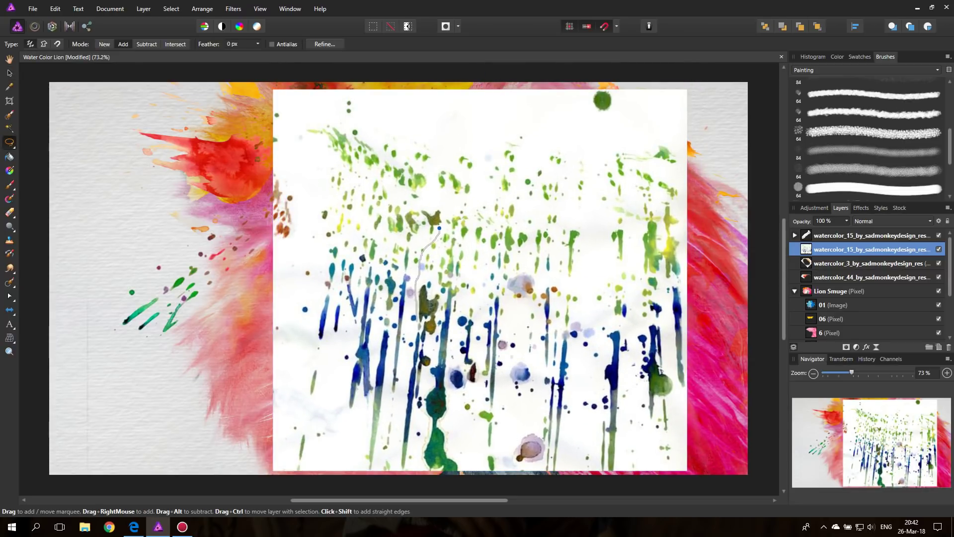
pyautogui.moveTo(409, 360); pyautogui.dragTo(405, 412)
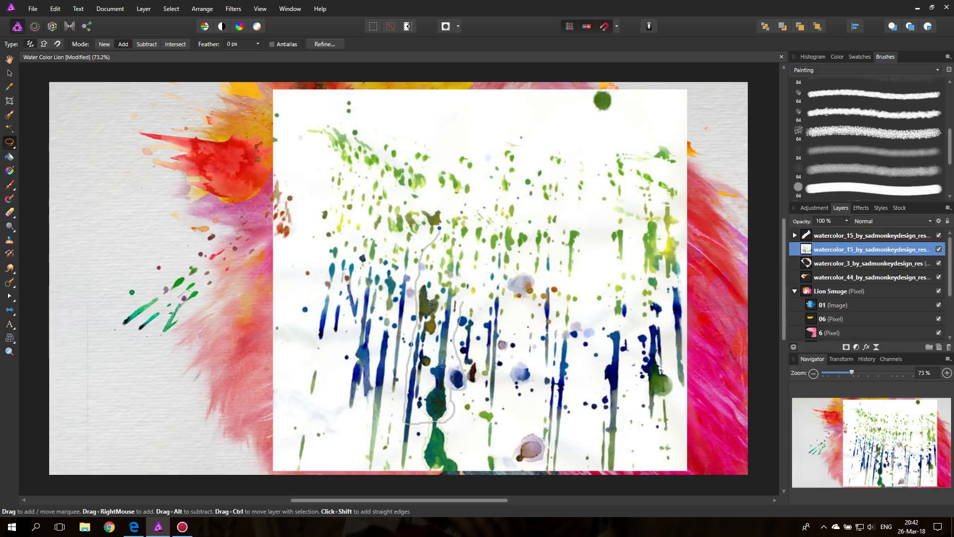
pyautogui.moveTo(440, 228); pyautogui.dragTo(439, 229)
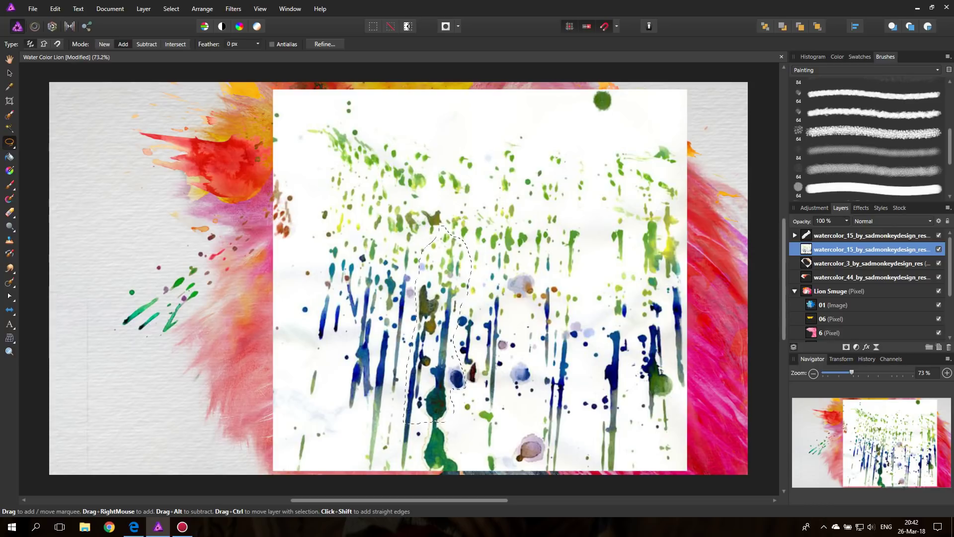
# Step: Duplicate the selected drips to a new layer, hide the full watercolor_15 layer and move the piece over the left side of the mane
pyautogui.rightClick(826, 250)
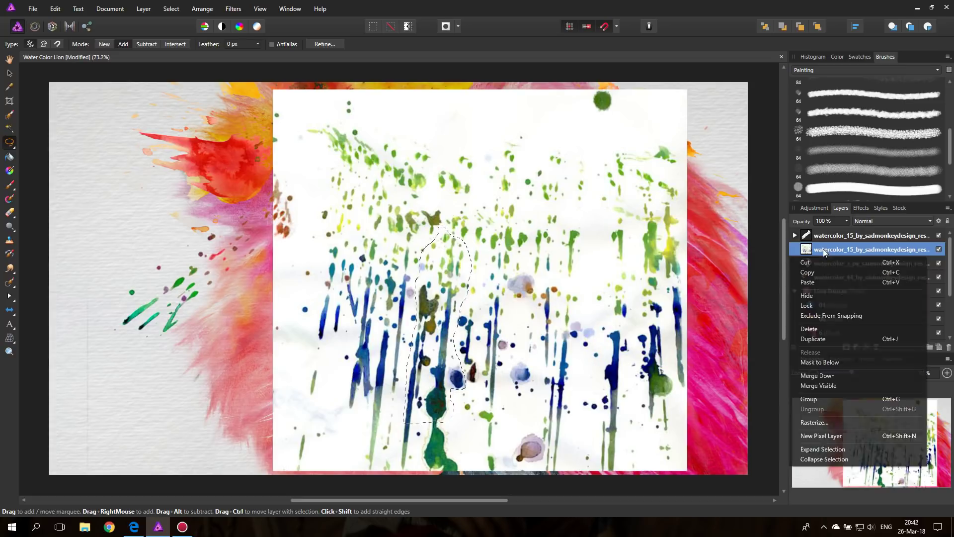
pyautogui.click(813, 339)
pyautogui.click(10, 74)
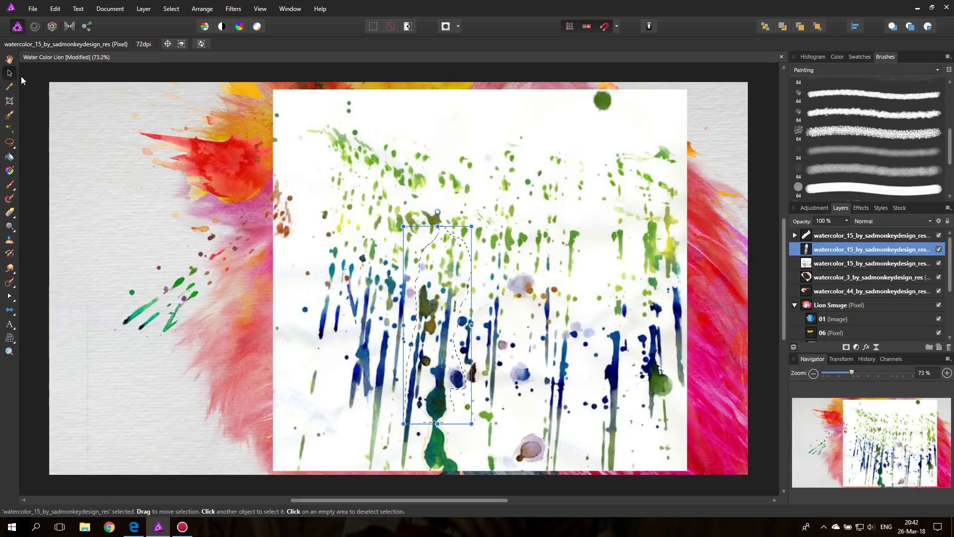
pyautogui.hotkey('ctrl', 'd')
pyautogui.click(939, 263)
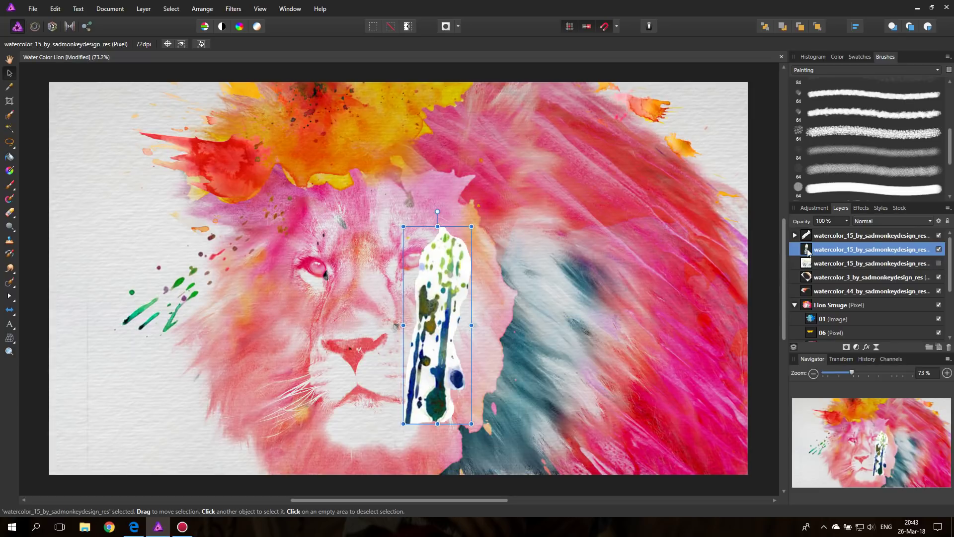
pyautogui.moveTo(434, 284); pyautogui.dragTo(248, 289)
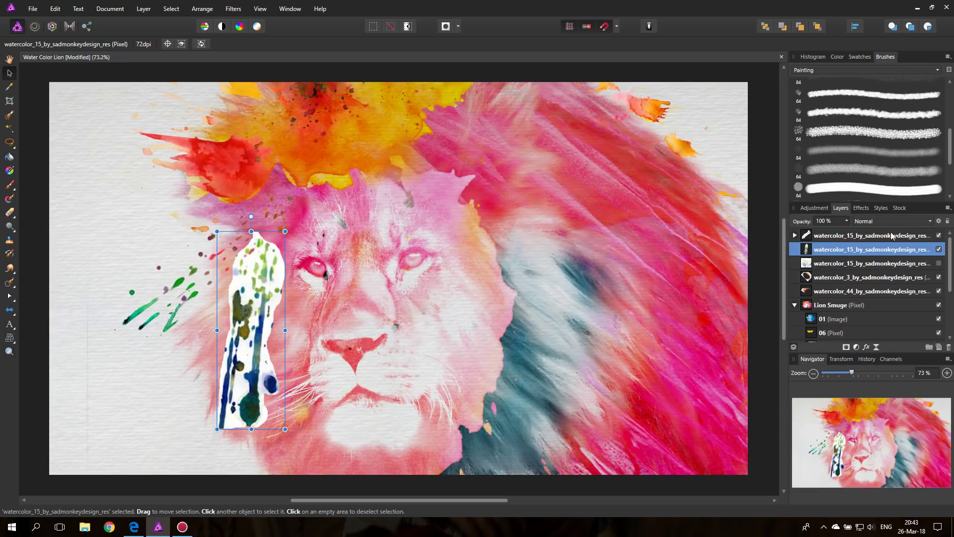
# Step: Set the drip piece's blend mode to Darker Color and rotate it diagonally over the teal mane right of the face
pyautogui.click(879, 222)
pyautogui.click(870, 256)
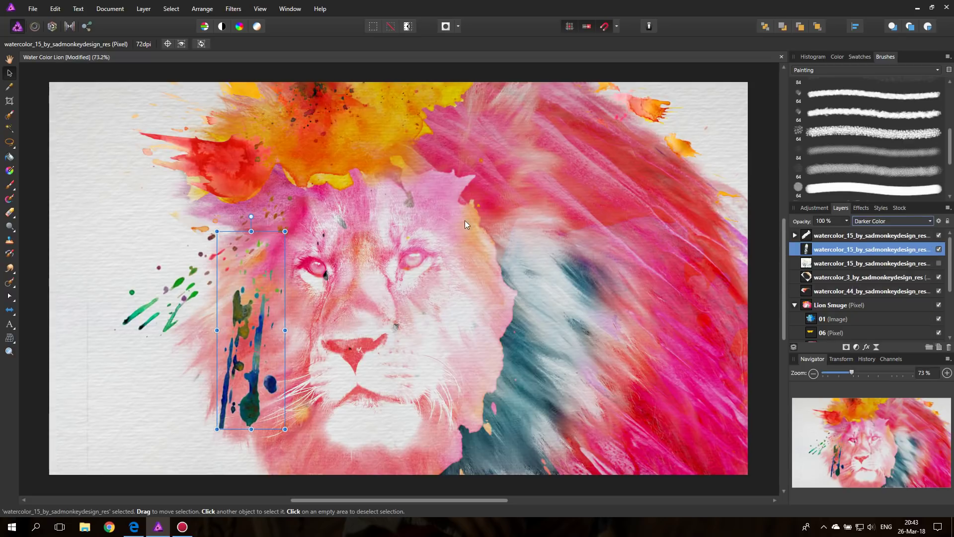
pyautogui.moveTo(251, 217); pyautogui.dragTo(357, 239)
pyautogui.moveTo(282, 326); pyautogui.dragTo(580, 305)
pyautogui.moveTo(627, 265); pyautogui.dragTo(320, 206)
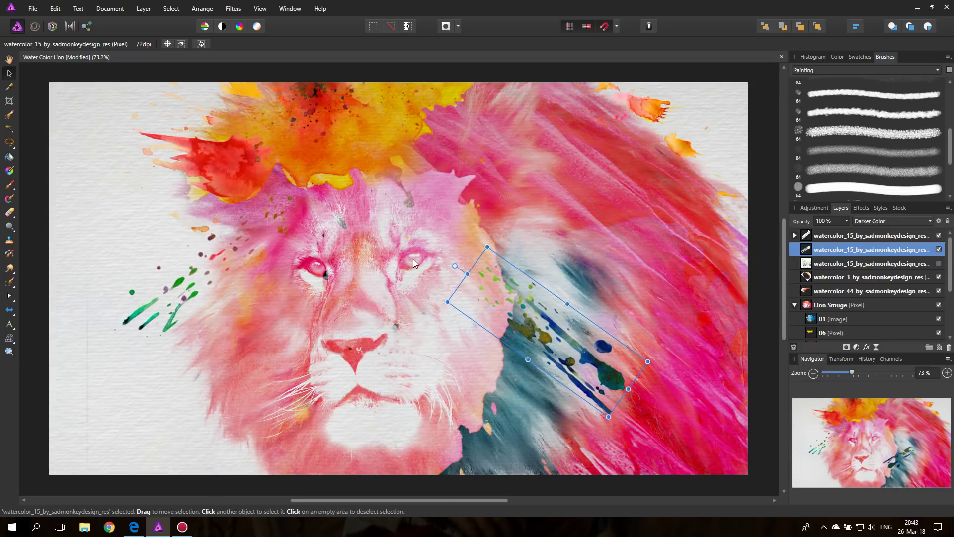
# Step: Shrink the drip piece and place it diagonally on the upper teal mane, just right of the lion's eye
pyautogui.moveTo(514, 315); pyautogui.dragTo(484, 246)
pyautogui.moveTo(421, 199); pyautogui.dragTo(437, 156)
pyautogui.moveTo(523, 284); pyautogui.dragTo(238, 408)
pyautogui.moveTo(144, 300); pyautogui.dragTo(315, 279)
pyautogui.moveTo(264, 312); pyautogui.dragTo(261, 276)
pyautogui.moveTo(287, 213); pyautogui.dragTo(237, 304)
pyautogui.moveTo(226, 338); pyautogui.dragTo(210, 172)
pyautogui.moveTo(220, 141); pyautogui.dragTo(111, 251)
pyautogui.moveTo(201, 243); pyautogui.dragTo(444, 209)
pyautogui.moveTo(532, 251); pyautogui.dragTo(533, 249)
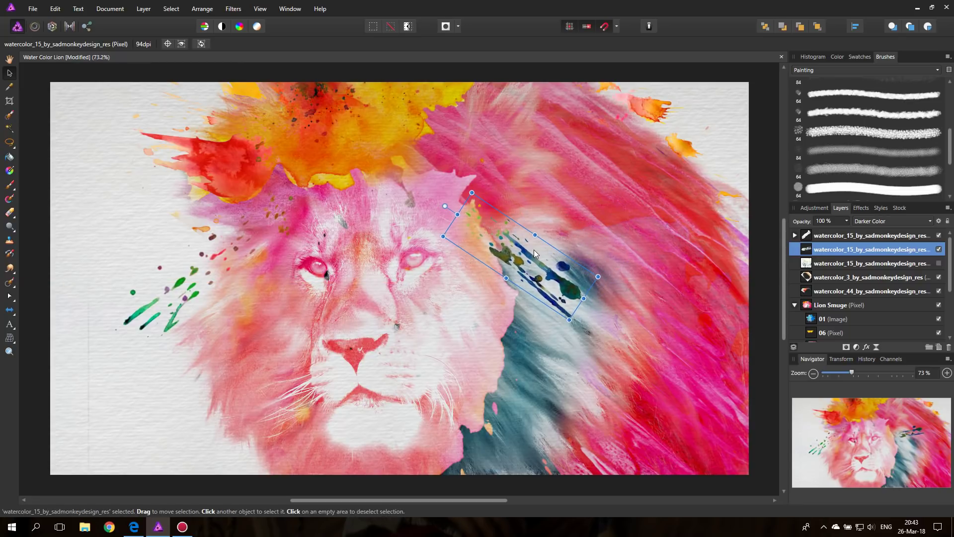
# Step: Add an HSL adjustment and nest it inside the drip piece's layer
pyautogui.click(856, 347)
pyautogui.click(863, 126)
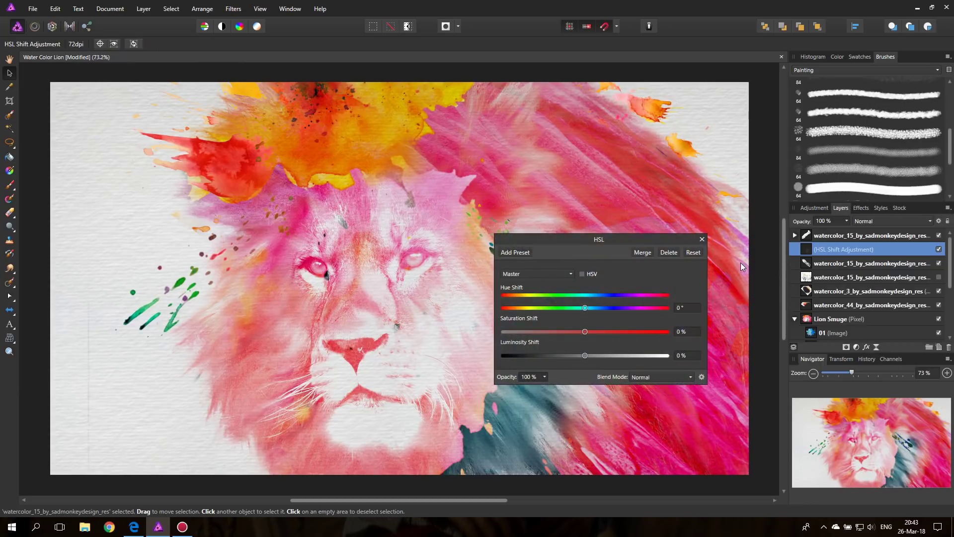
pyautogui.moveTo(806, 252); pyautogui.dragTo(821, 268)
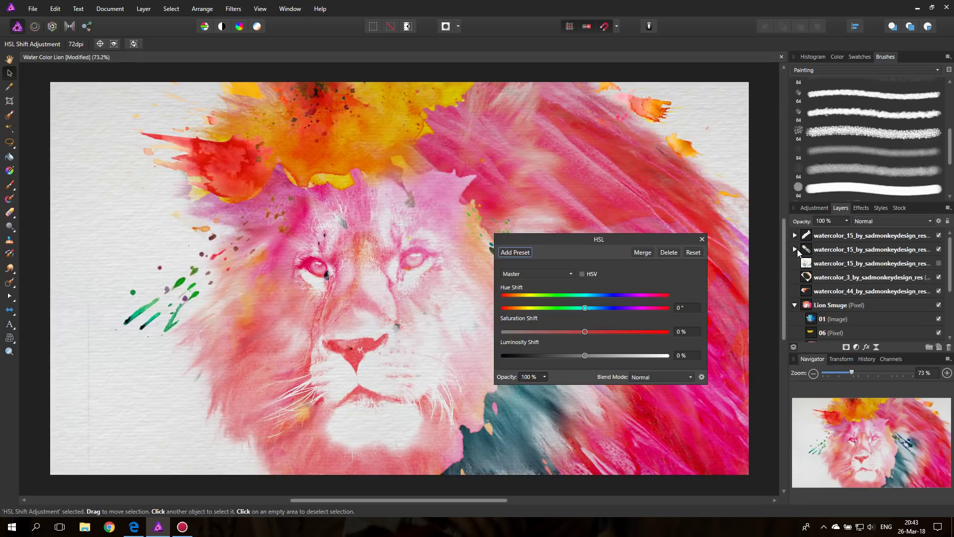
pyautogui.click(794, 250)
# Step: Set the drip piece's hue shift to -141.7° and saturation shift to -34%
pyautogui.moveTo(571, 239); pyautogui.dragTo(701, 228)
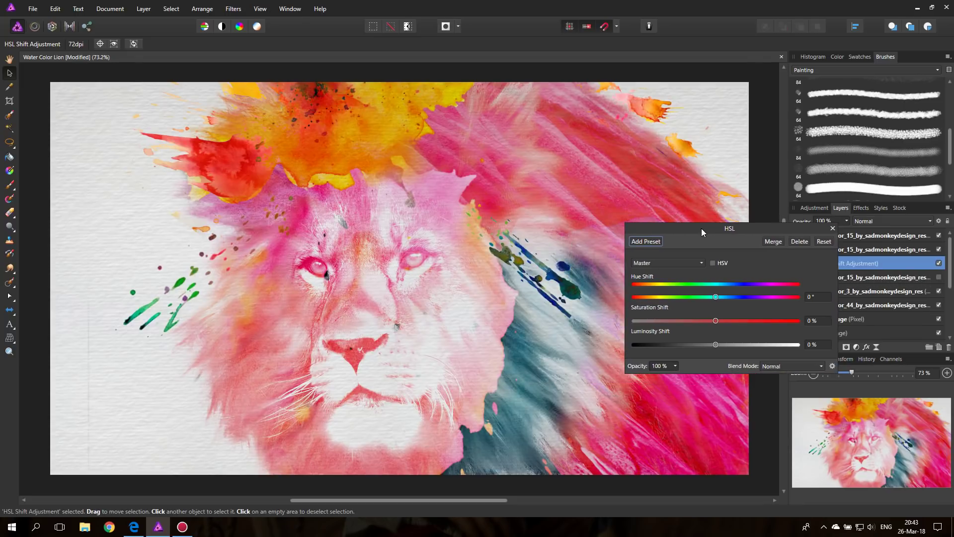
pyautogui.moveTo(719, 298); pyautogui.dragTo(653, 298)
pyautogui.moveTo(716, 320)
pyautogui.mouseDown()
pyautogui.moveTo(702, 321)
pyautogui.moveTo(726, 322)
pyautogui.mouseUp()
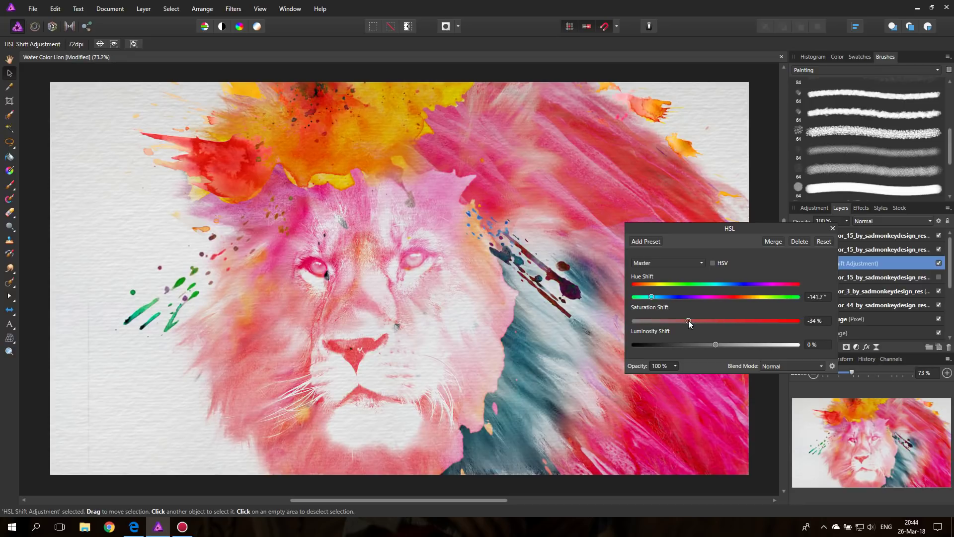
pyautogui.click(832, 228)
# Step: Enlarge the recolored drip piece and tilt it more steeply along the teal mane beside the face
pyautogui.click(520, 257)
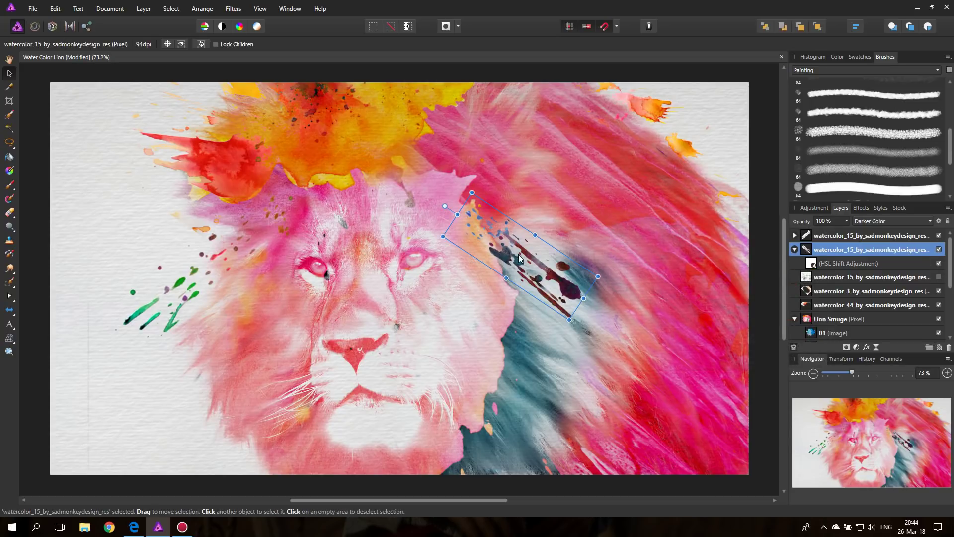
pyautogui.moveTo(570, 319); pyautogui.dragTo(587, 343)
pyautogui.moveTo(443, 210); pyautogui.dragTo(461, 170)
pyautogui.moveTo(519, 225); pyautogui.dragTo(514, 247)
pyautogui.moveTo(603, 347)
pyautogui.mouseDown()
pyautogui.moveTo(627, 293)
pyautogui.moveTo(601, 331)
pyautogui.mouseUp()
pyautogui.moveTo(558, 305)
pyautogui.mouseDown()
pyautogui.moveTo(537, 260)
pyautogui.moveTo(553, 294)
pyautogui.mouseUp()
pyautogui.hotkey('ctrl', 'd')
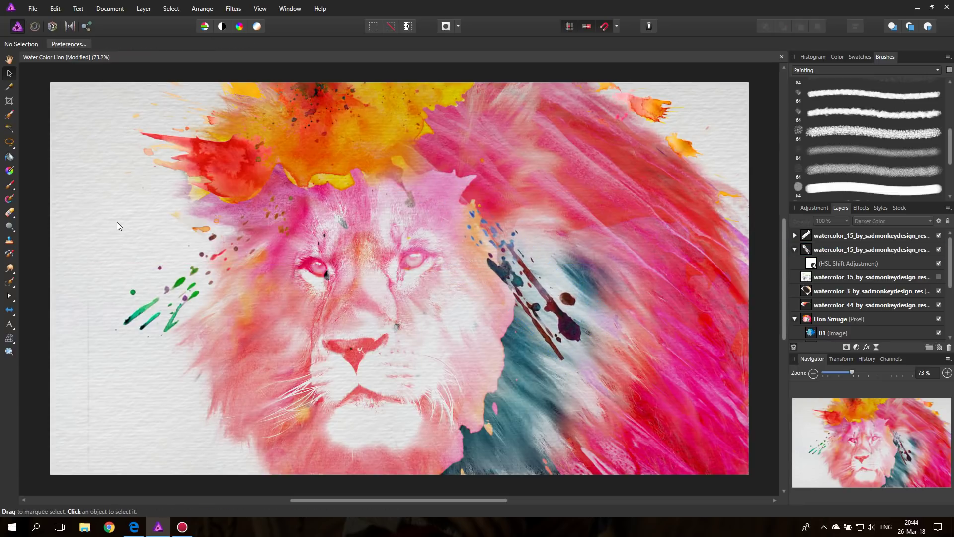
pyautogui.click(538, 296)
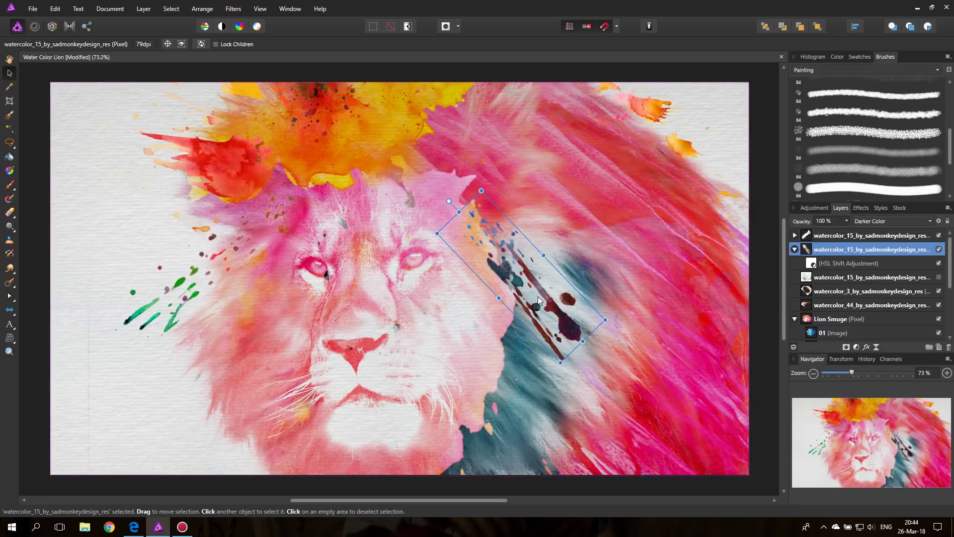
pyautogui.moveTo(564, 258); pyautogui.dragTo(544, 255)
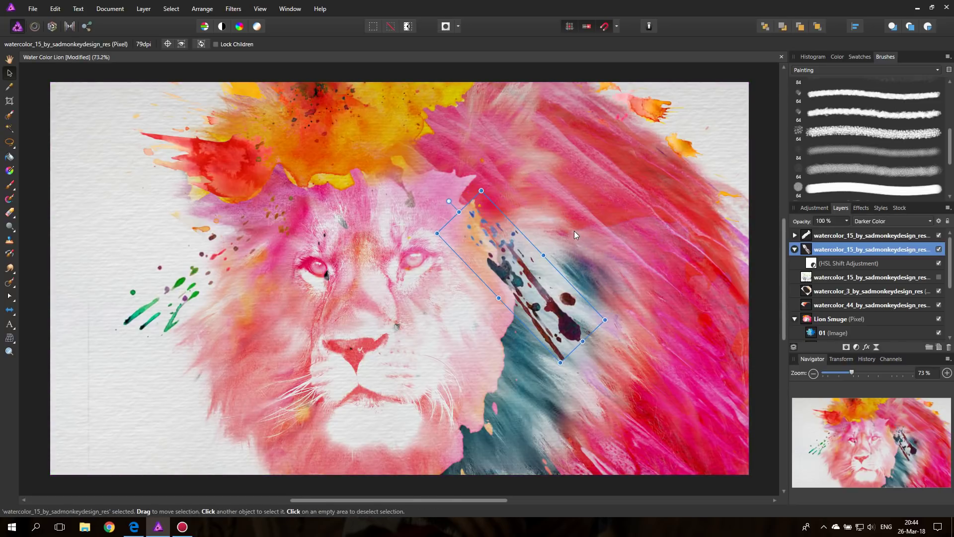
# Step: Rotate the drip piece to fan outward and place it at the canvas's upper left, above the red splash
pyautogui.moveTo(446, 201); pyautogui.dragTo(502, 174)
pyautogui.moveTo(529, 241); pyautogui.dragTo(228, 248)
pyautogui.moveTo(233, 205); pyautogui.dragTo(311, 328)
pyautogui.moveTo(252, 319); pyautogui.dragTo(245, 118)
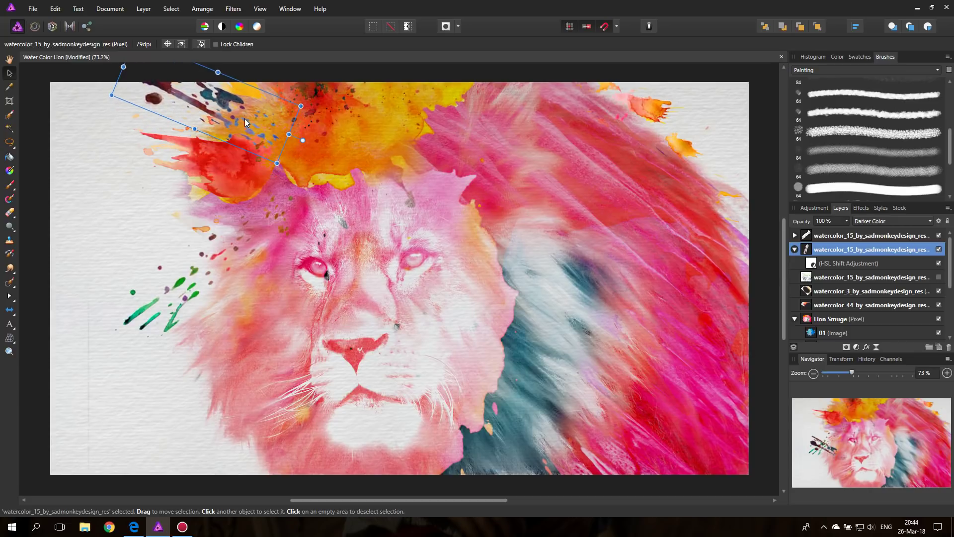
pyautogui.click(36, 181)
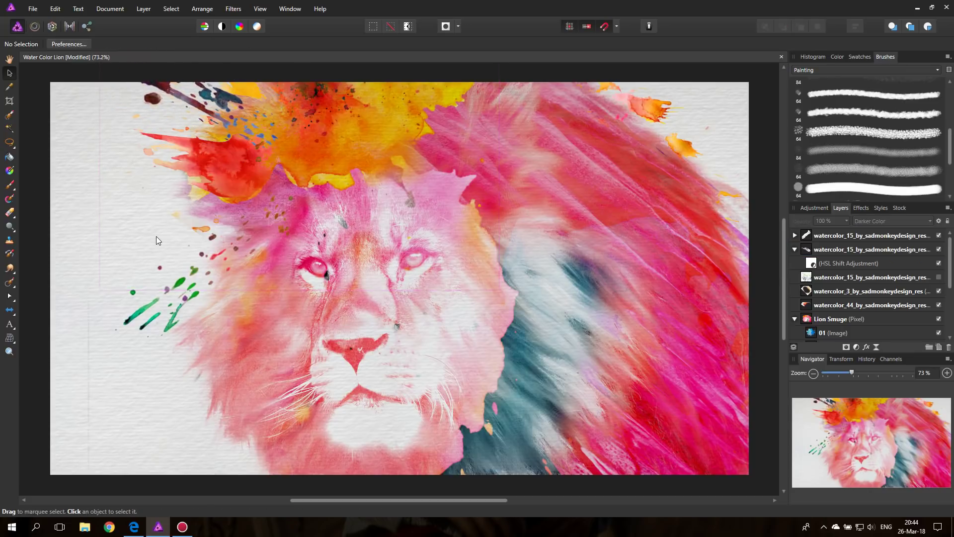
# Step: Place the watercolor_1 splatter image over the lion's face and set its blend mode to Darker Color
pyautogui.click(33, 9)
pyautogui.click(59, 204)
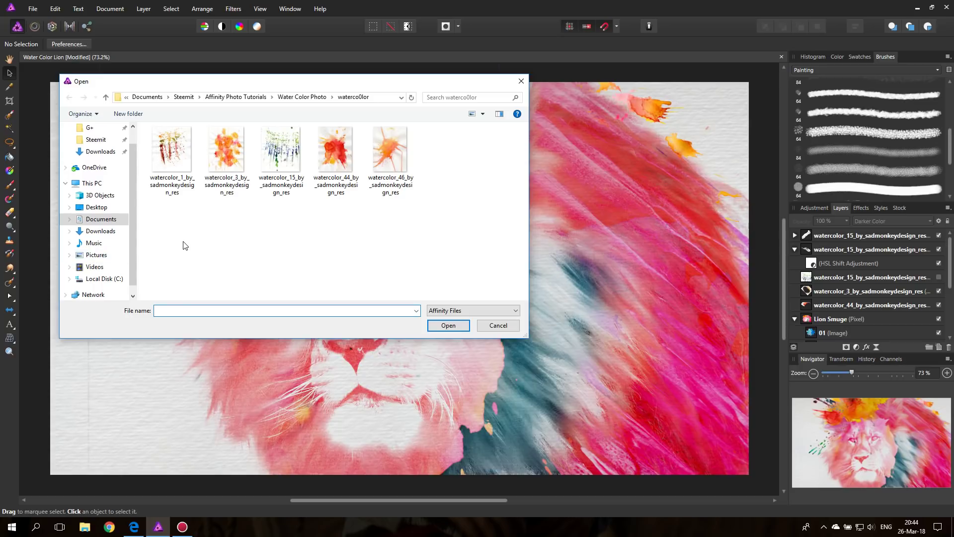
pyautogui.doubleClick(172, 155)
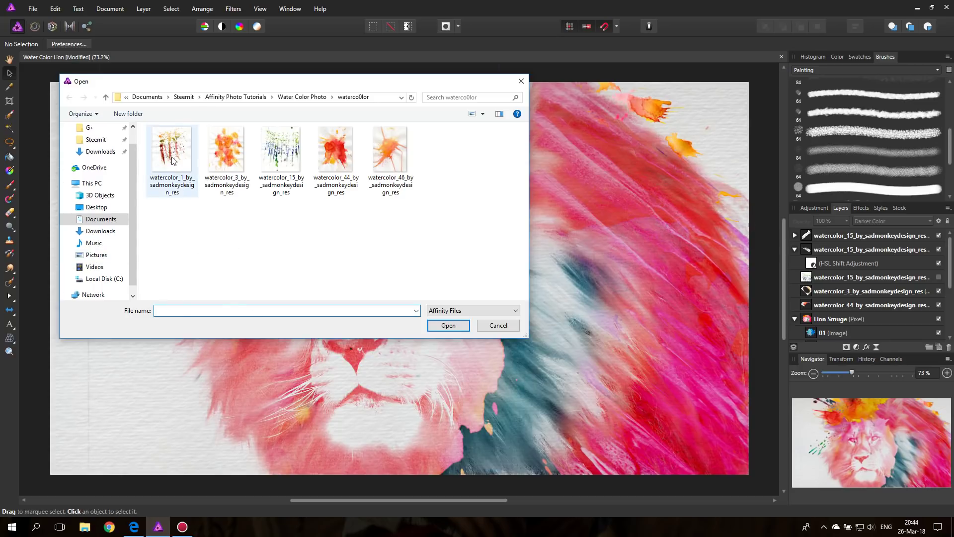
pyautogui.click(341, 251)
pyautogui.moveTo(352, 262); pyautogui.dragTo(560, 484)
pyautogui.moveTo(489, 376); pyautogui.dragTo(394, 273)
pyautogui.click(877, 223)
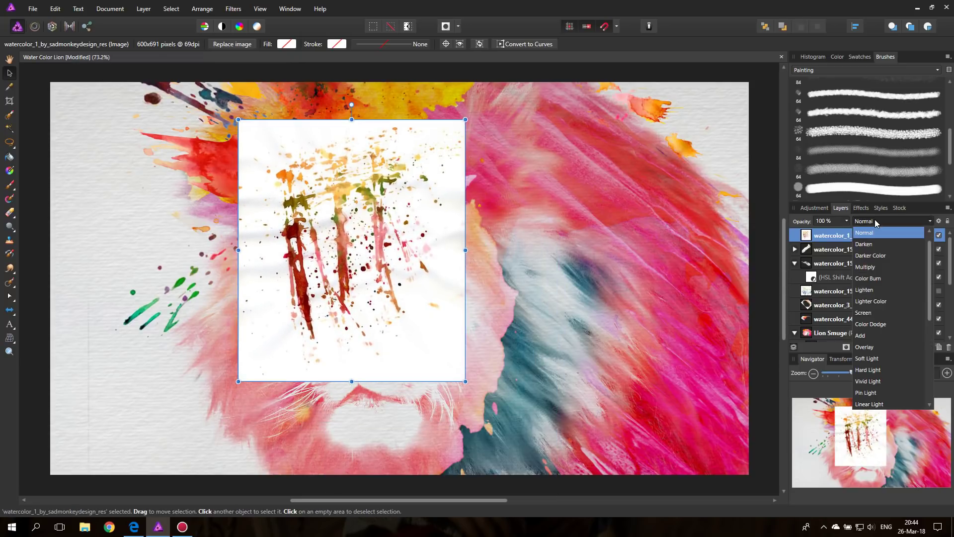
pyautogui.click(876, 257)
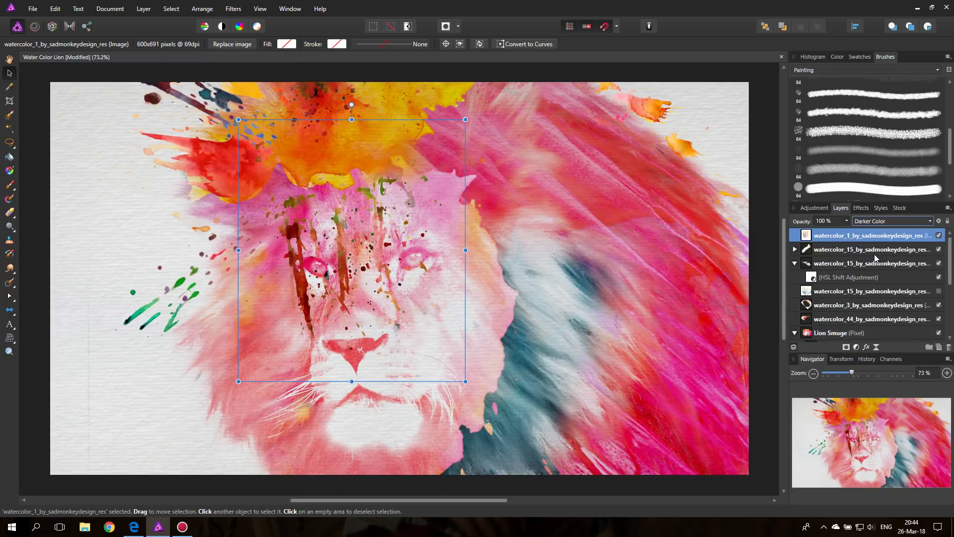
# Step: Nest an HSL adjustment in the watercolor_1 layer with hue shift -10.4°, saturation -37% and luminosity 10%
pyautogui.click(857, 347)
pyautogui.click(864, 126)
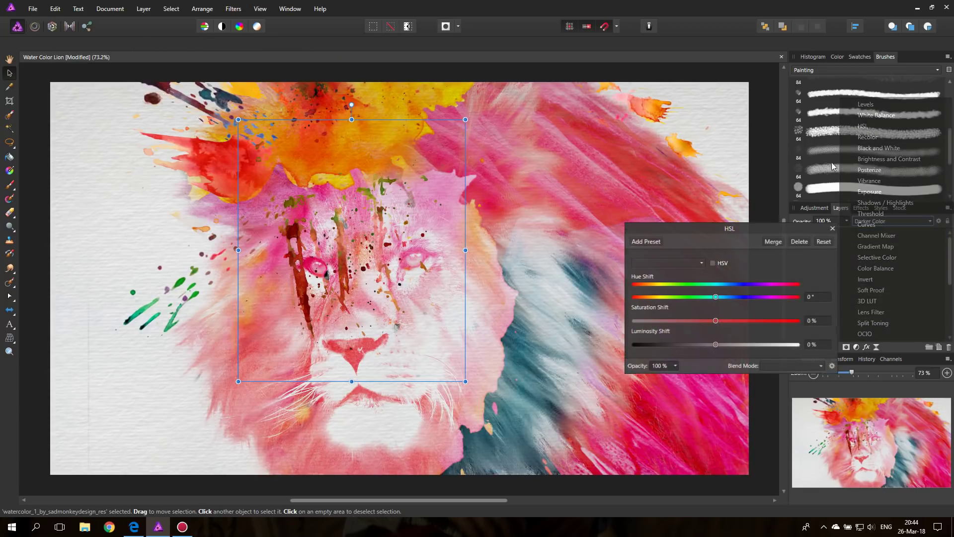
pyautogui.moveTo(812, 238); pyautogui.dragTo(821, 256)
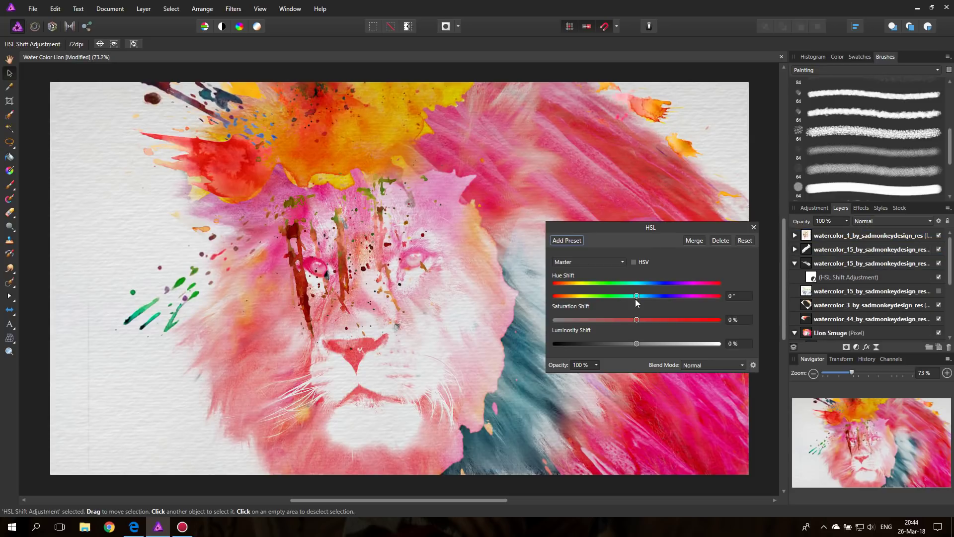
pyautogui.moveTo(636, 296); pyautogui.dragTo(607, 320)
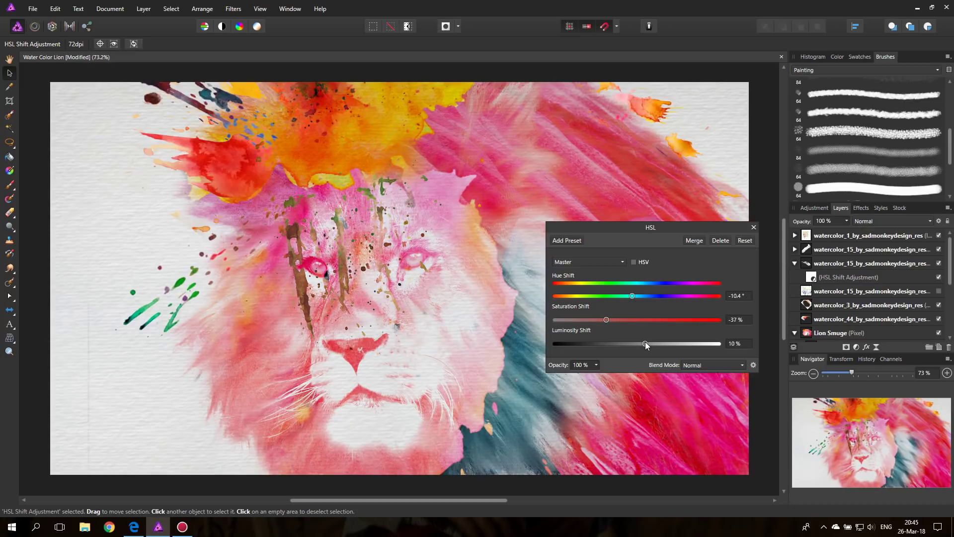
pyautogui.click(753, 228)
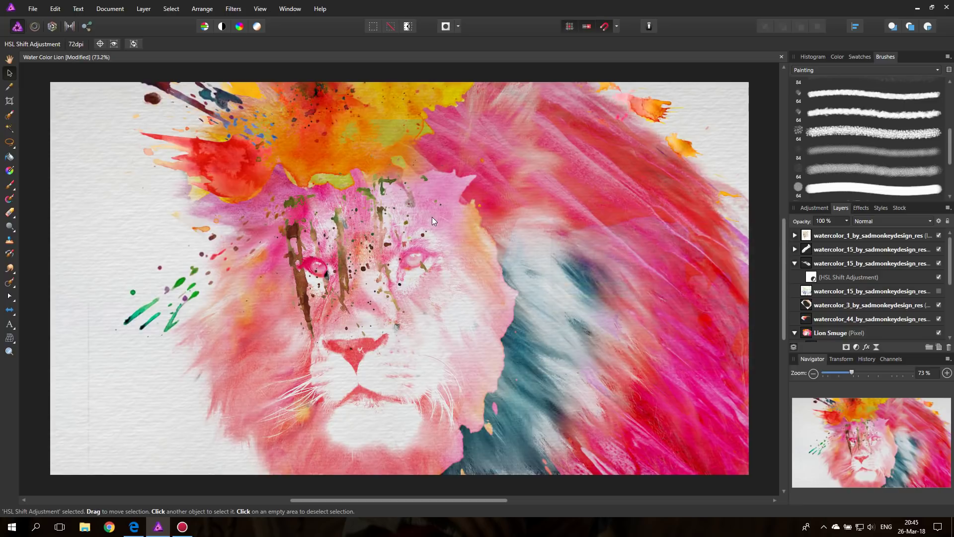
# Step: Enlarge the watercolor_1 splatters and move them over the teal and pink mane right of the face, keeping the Darker Color blend mode
pyautogui.click(431, 217)
pyautogui.moveTo(432, 217); pyautogui.dragTo(578, 365)
pyautogui.moveTo(577, 309); pyautogui.dragTo(595, 353)
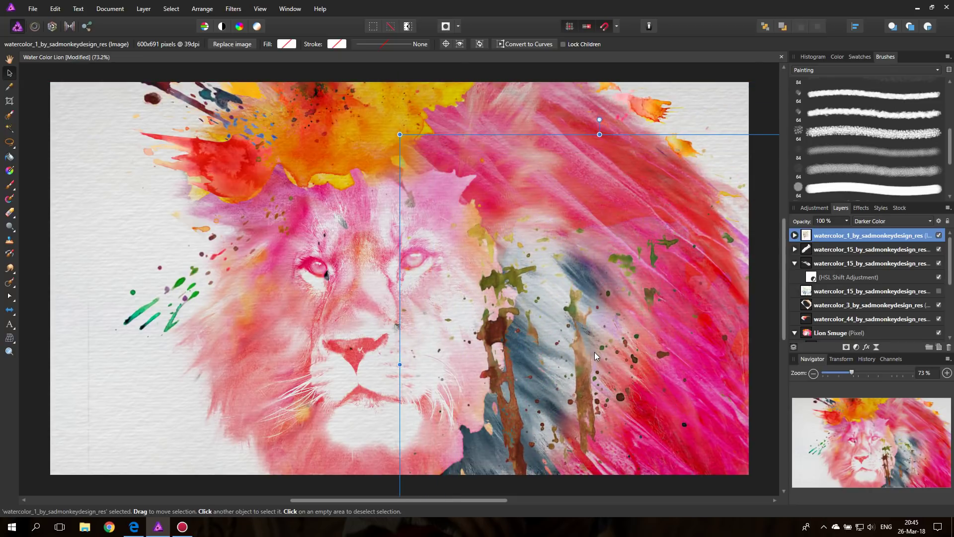
pyautogui.click(890, 220)
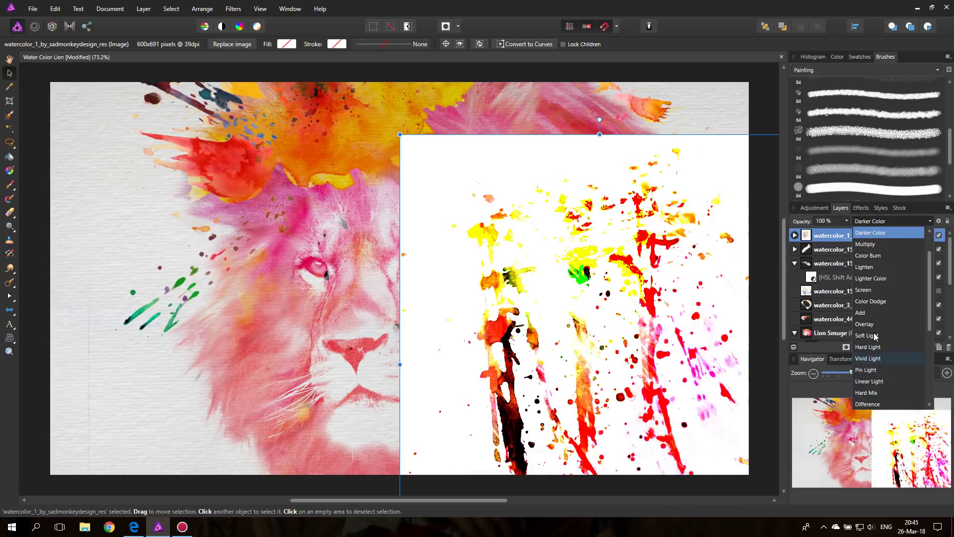
pyautogui.press('Escape')
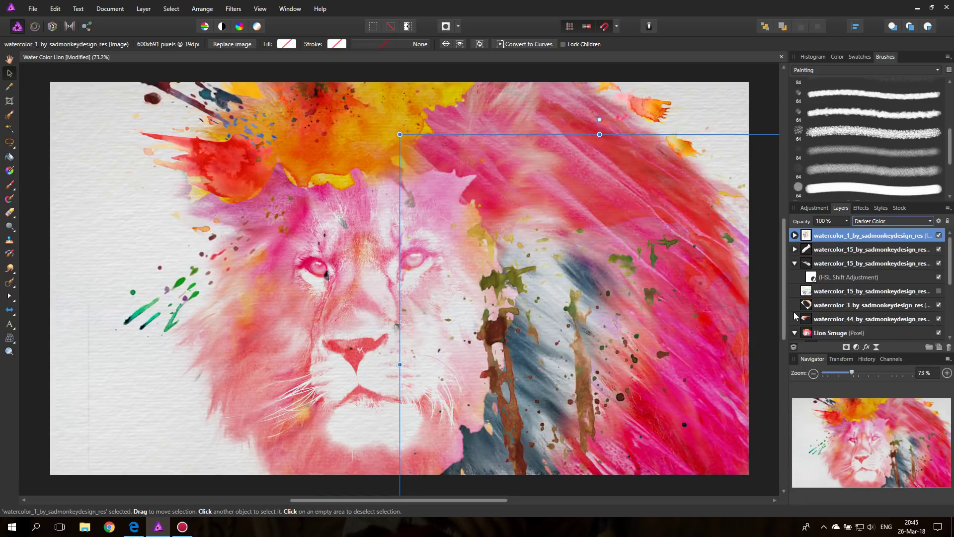
# Step: Shift the watercolor_1 splatters to green in their nested HSL adjustment with hue -78.2°, saturation -47% and luminosity 23%
pyautogui.click(797, 237)
pyautogui.doubleClick(816, 254)
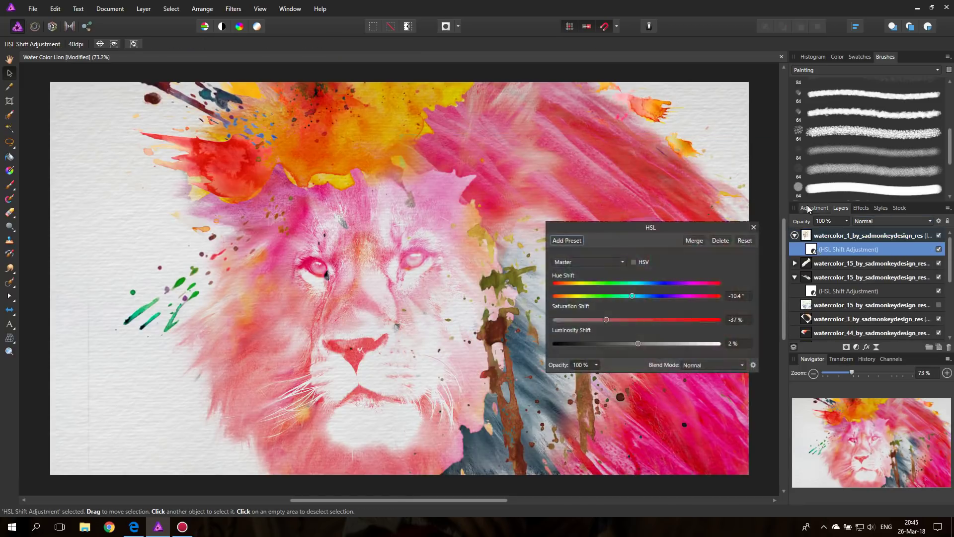
pyautogui.moveTo(653, 295); pyautogui.dragTo(602, 294)
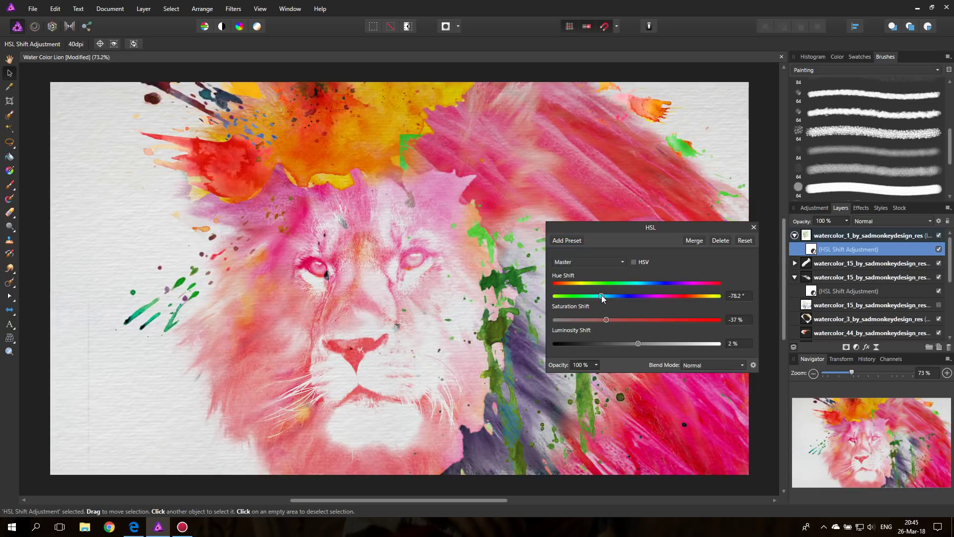
pyautogui.moveTo(596, 228)
pyautogui.mouseDown()
pyautogui.moveTo(675, 121)
pyautogui.moveTo(658, 103)
pyautogui.mouseUp()
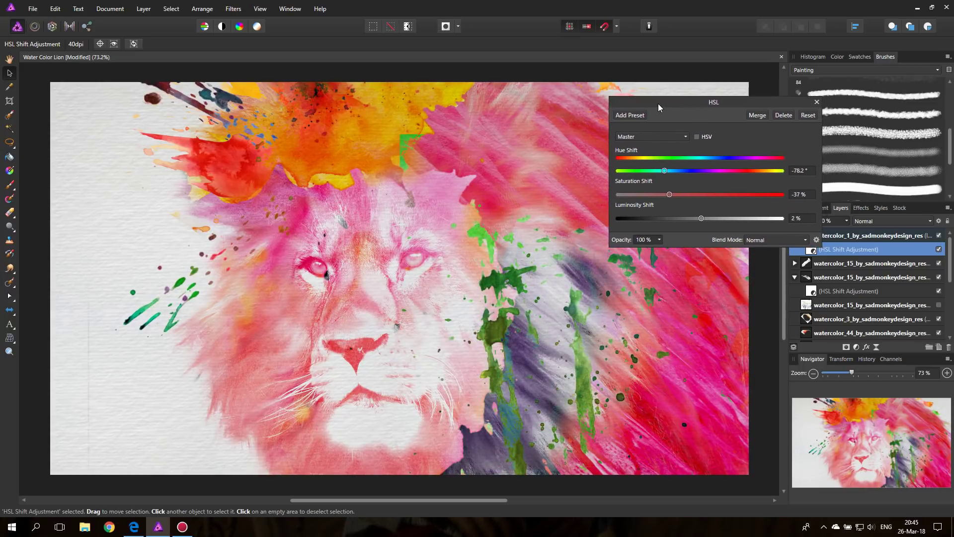
pyautogui.moveTo(670, 194); pyautogui.dragTo(718, 220)
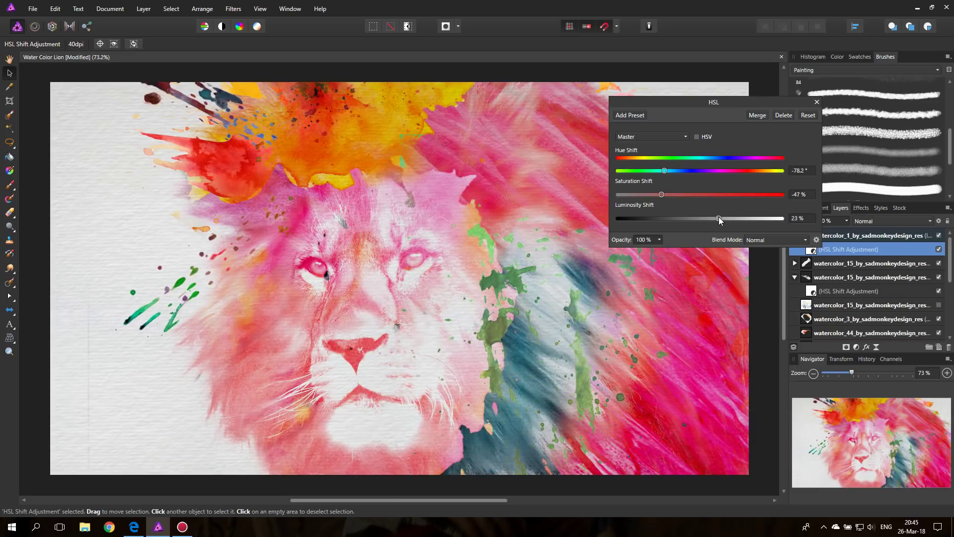
pyautogui.click(817, 102)
# Step: Move the green watercolor_1 splatters slightly up and to the right over the mane, and deselect them
pyautogui.click(512, 285)
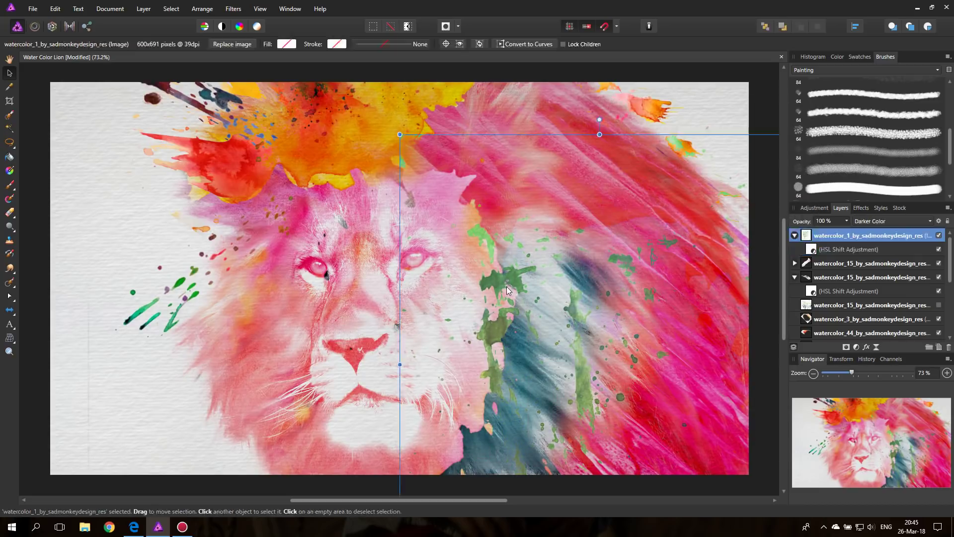
pyautogui.moveTo(502, 282); pyautogui.dragTo(506, 255)
pyautogui.click(28, 242)
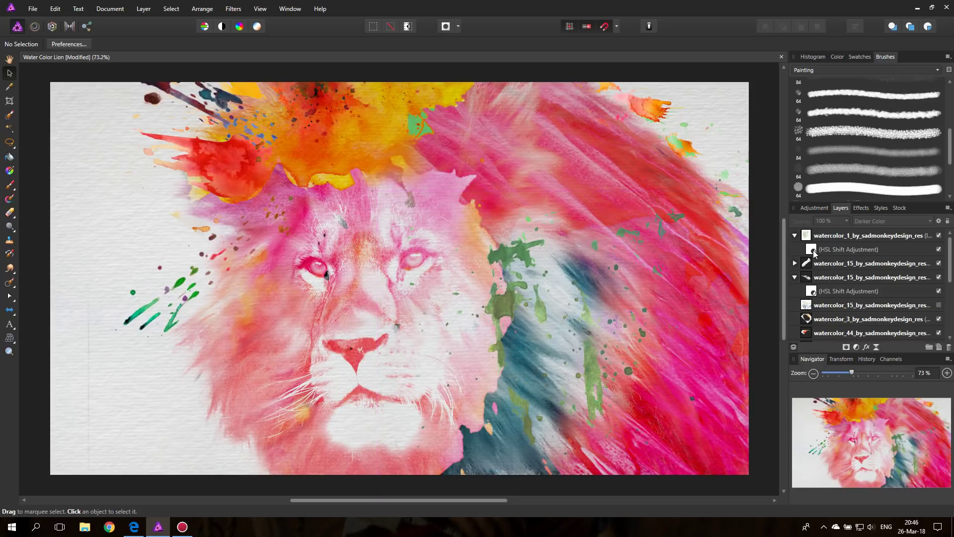
# Step: Add an HSL adjustment and nest it inside pixel layer 6, the pink mane texture
pyautogui.scroll(-5, 834, 309)
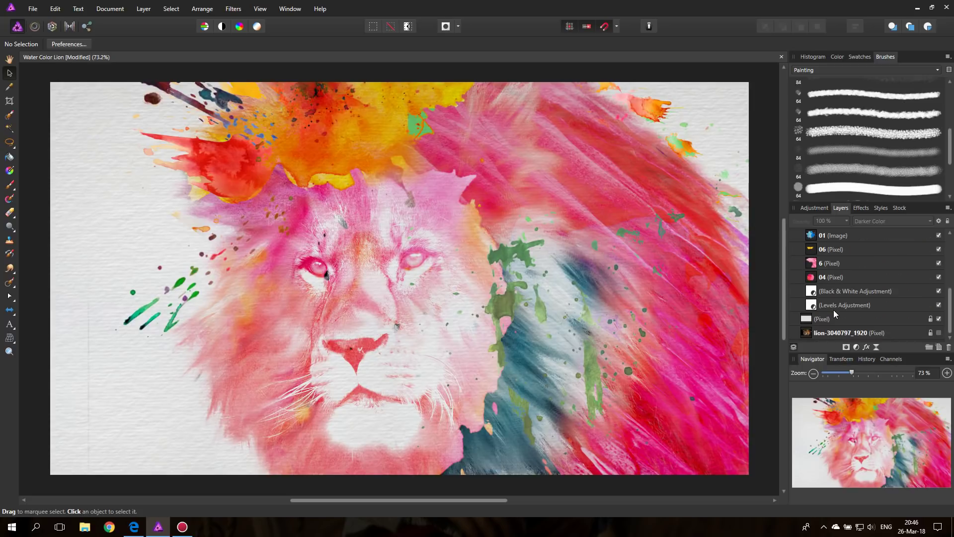
pyautogui.click(822, 265)
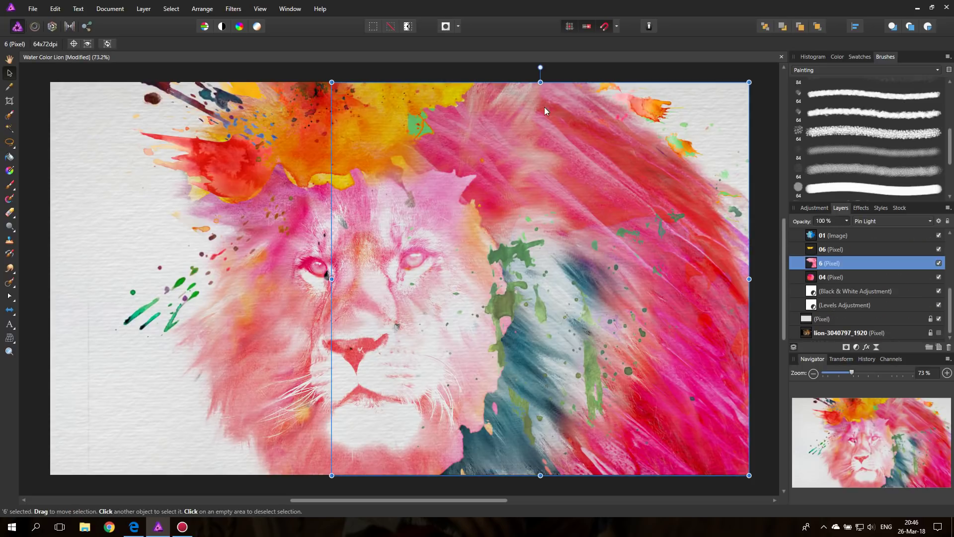
pyautogui.click(856, 347)
pyautogui.click(875, 126)
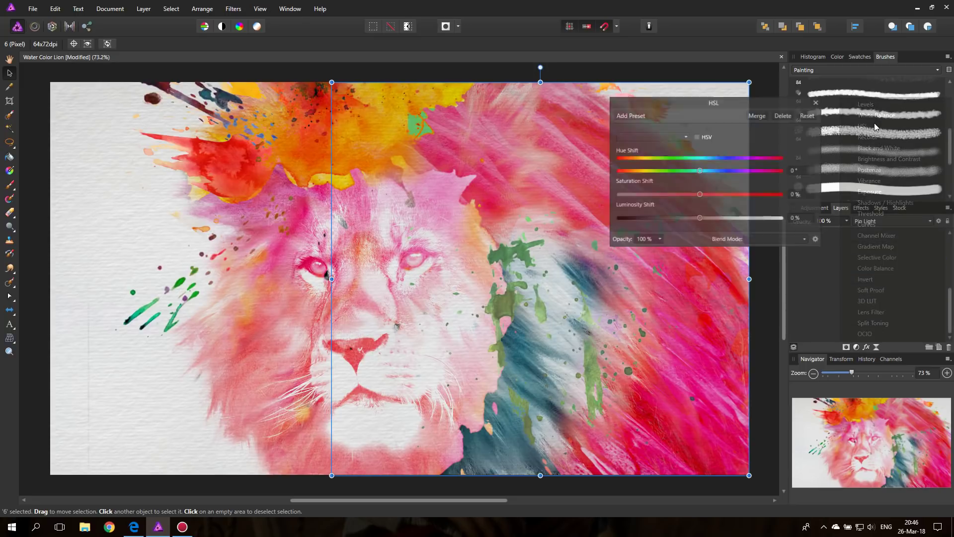
pyautogui.moveTo(824, 263)
pyautogui.mouseDown()
pyautogui.moveTo(790, 265)
pyautogui.moveTo(815, 277)
pyautogui.mouseUp()
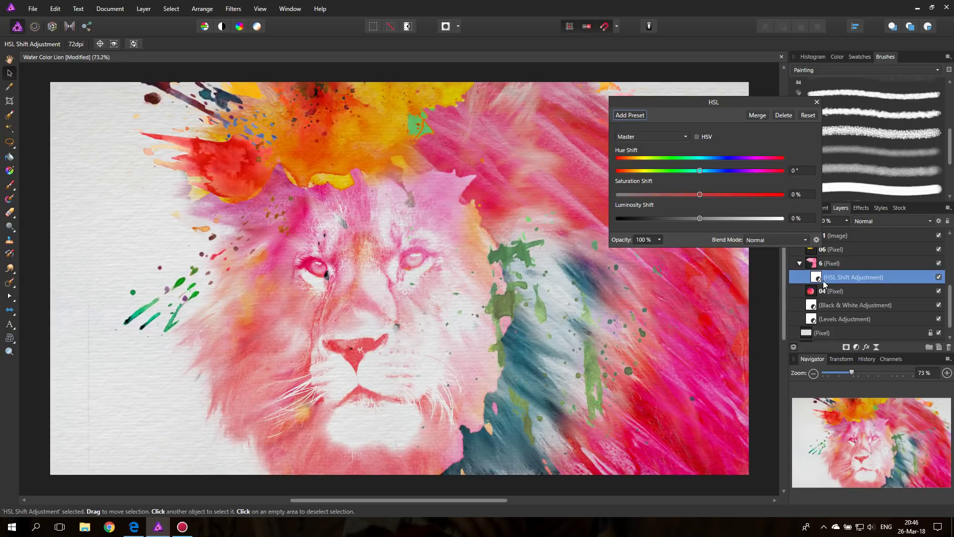
# Step: Set layer 6's HSL adjustment to hue shift -3.8°, saturation -3% and luminosity 10%
pyautogui.moveTo(688, 99); pyautogui.dragTo(733, 227)
pyautogui.moveTo(746, 300)
pyautogui.mouseDown()
pyautogui.moveTo(718, 299)
pyautogui.moveTo(761, 299)
pyautogui.moveTo(731, 321)
pyautogui.moveTo(743, 324)
pyautogui.moveTo(747, 301)
pyautogui.mouseUp()
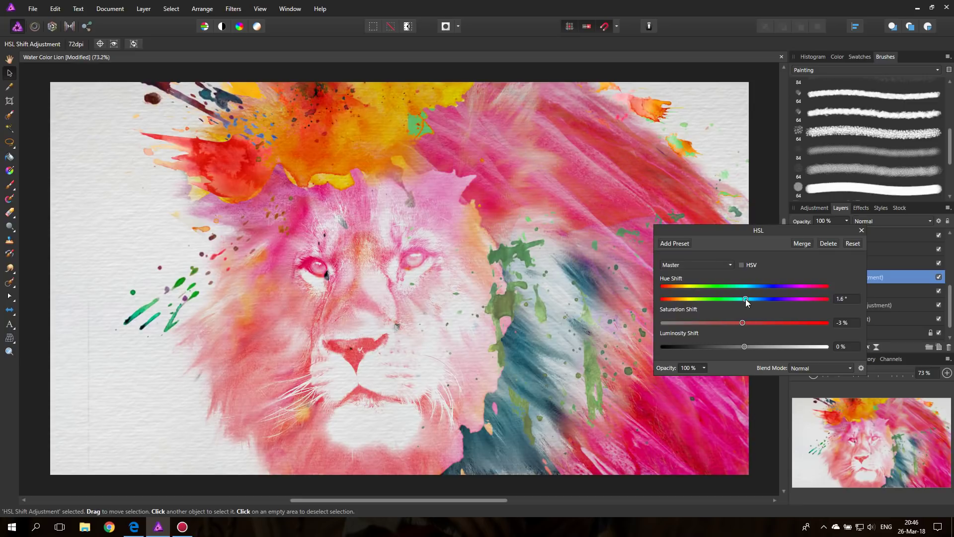
pyautogui.moveTo(715, 230); pyautogui.dragTo(777, 168)
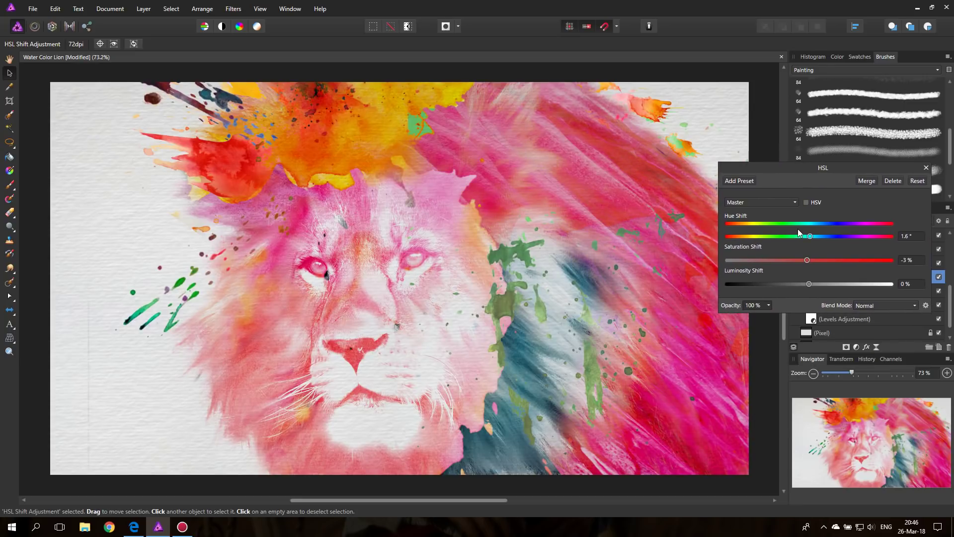
pyautogui.moveTo(812, 237); pyautogui.dragTo(807, 238)
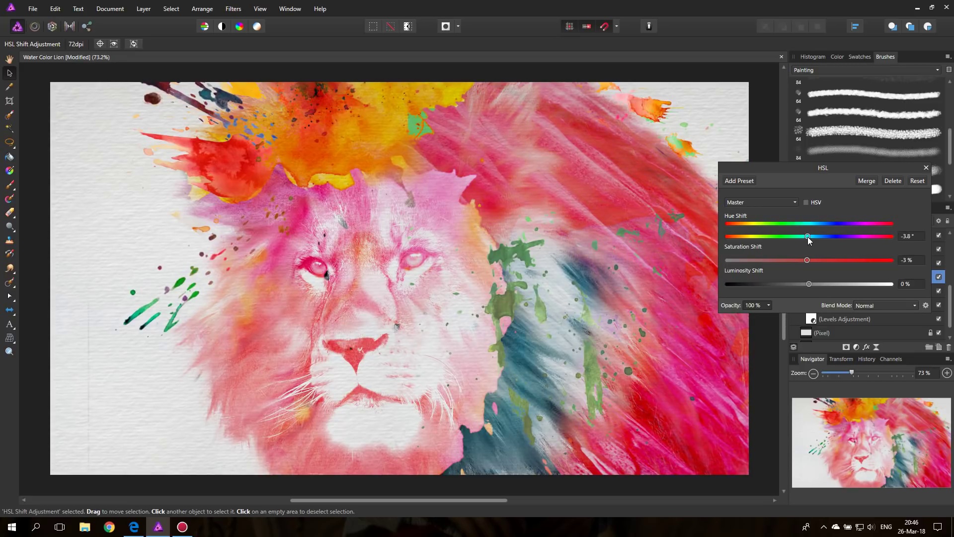
pyautogui.moveTo(809, 284); pyautogui.dragTo(819, 285)
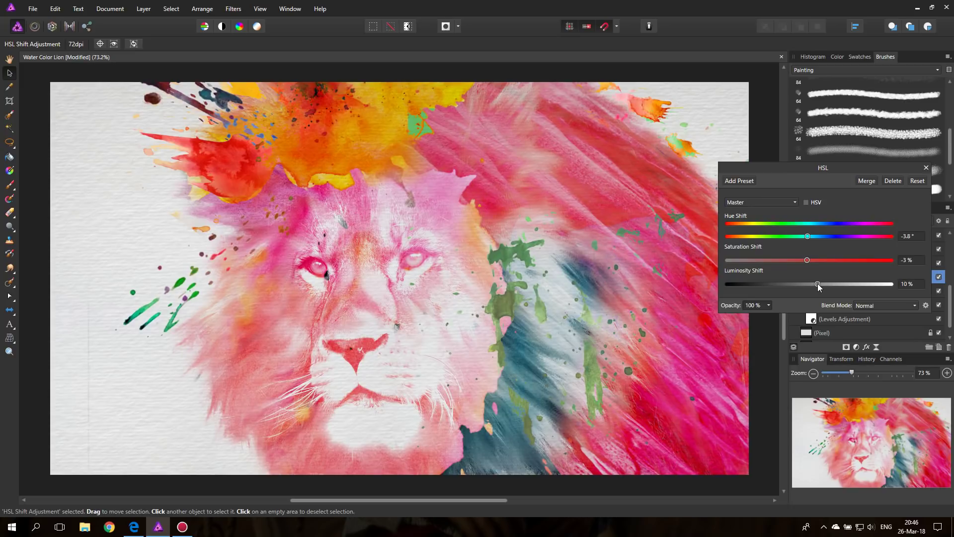
pyautogui.click(926, 167)
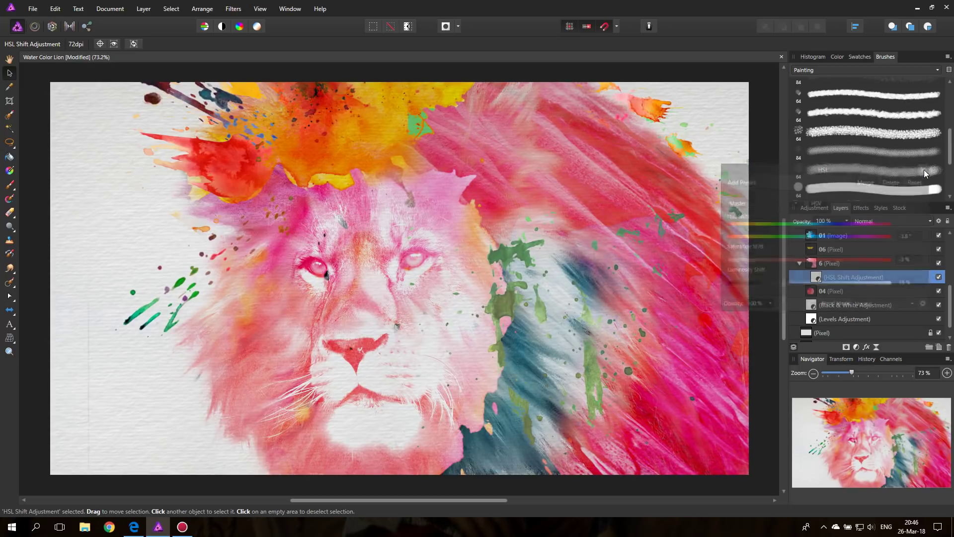